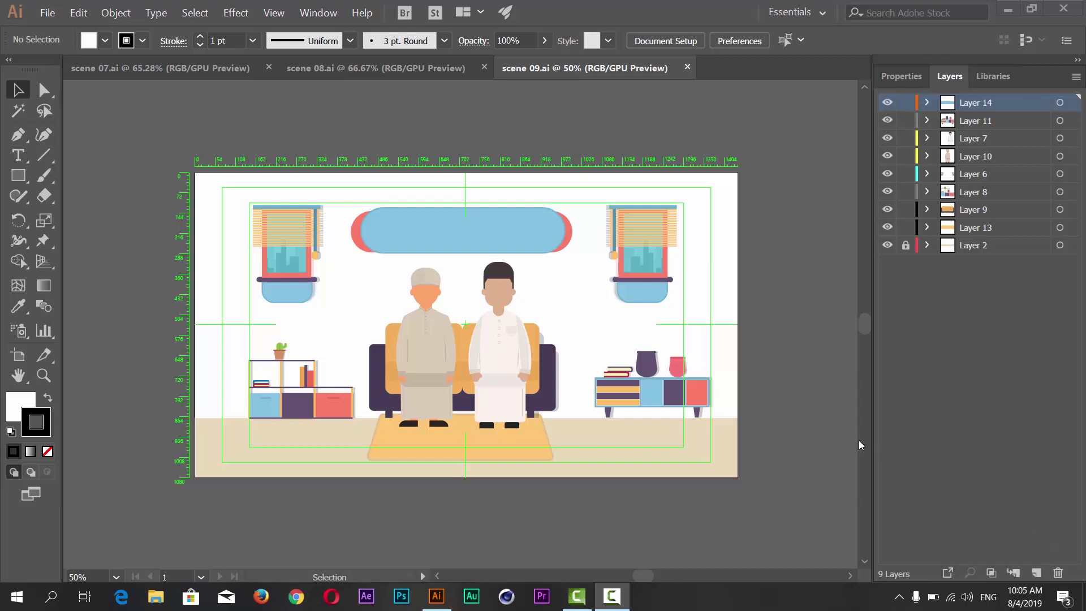
Compare the scene 08, 07 and 09 documents, settling on scene 07.ai for saving.
left_click(339, 68)
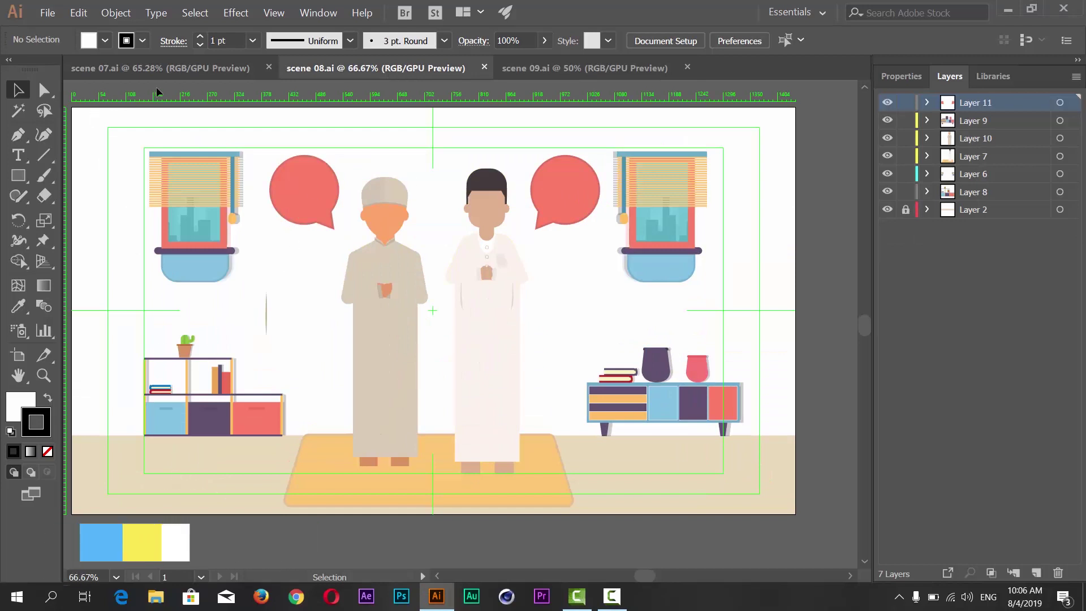
left_click(164, 68)
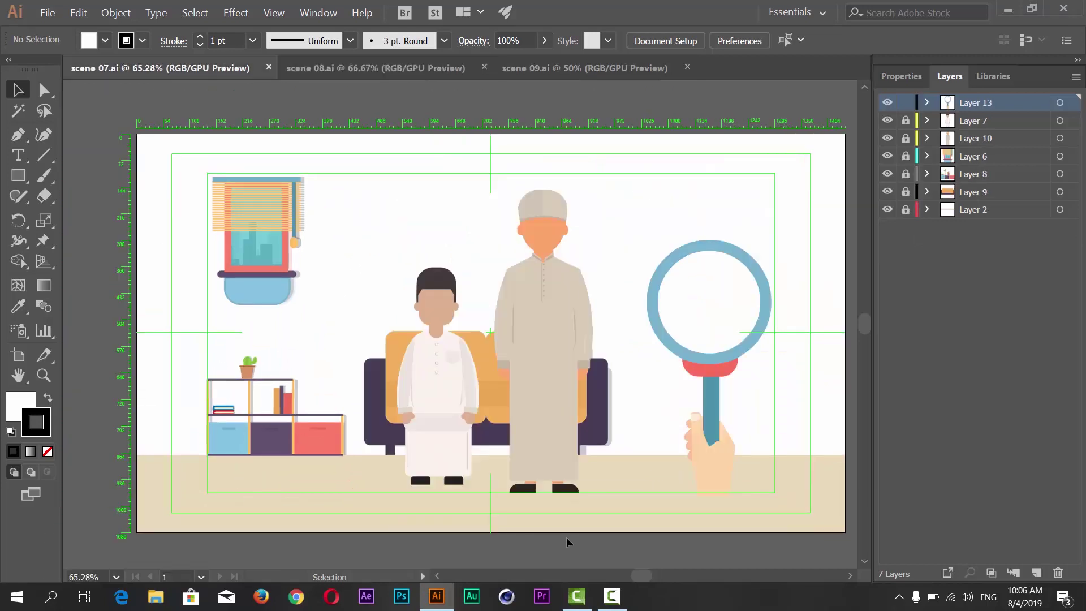
left_click(554, 68)
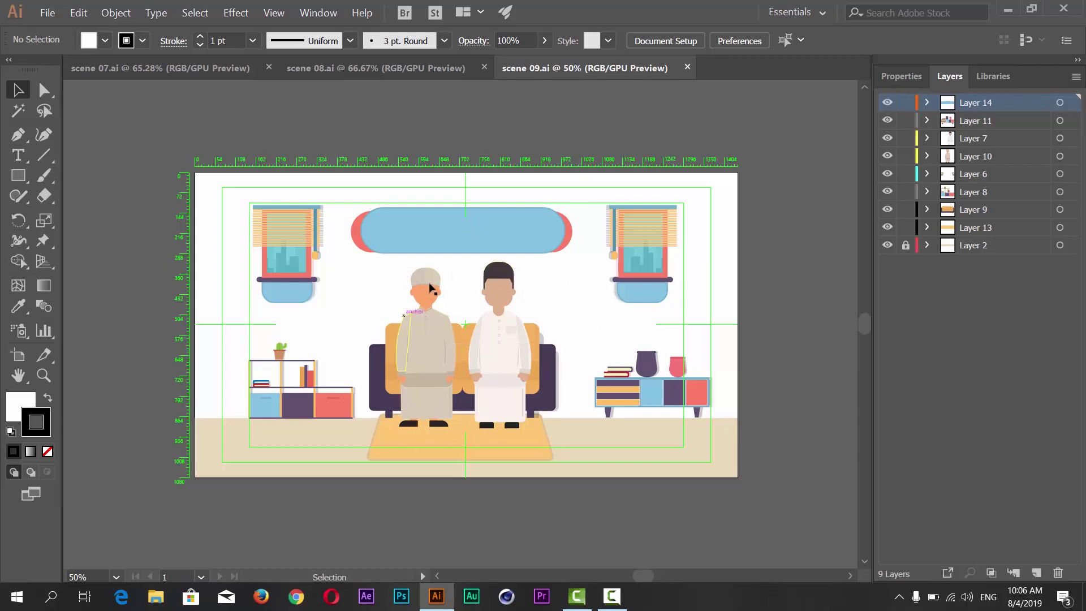
left_click(307, 69)
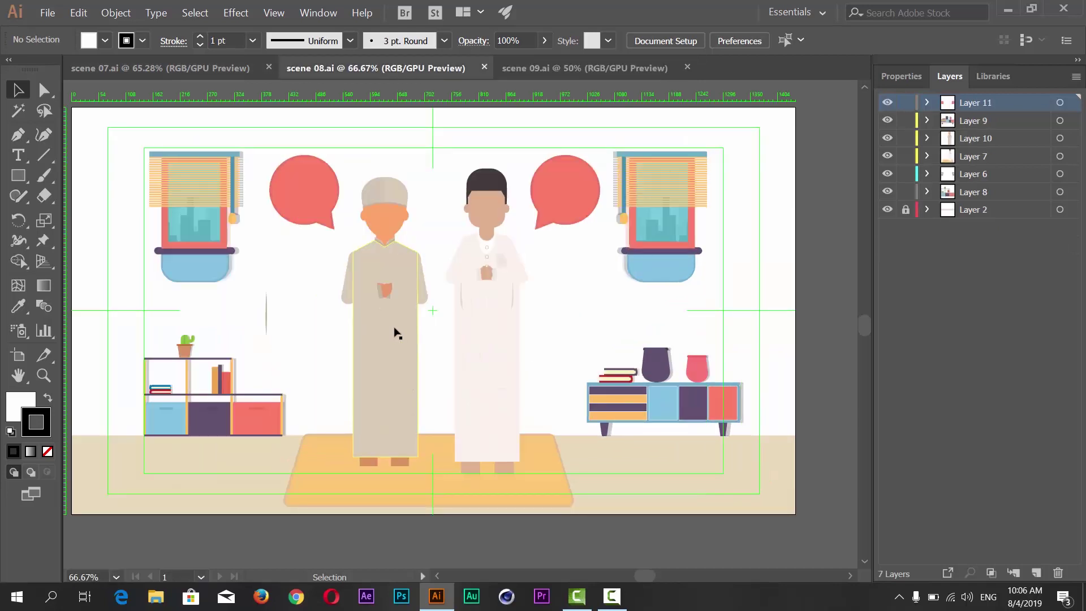
left_click(162, 68)
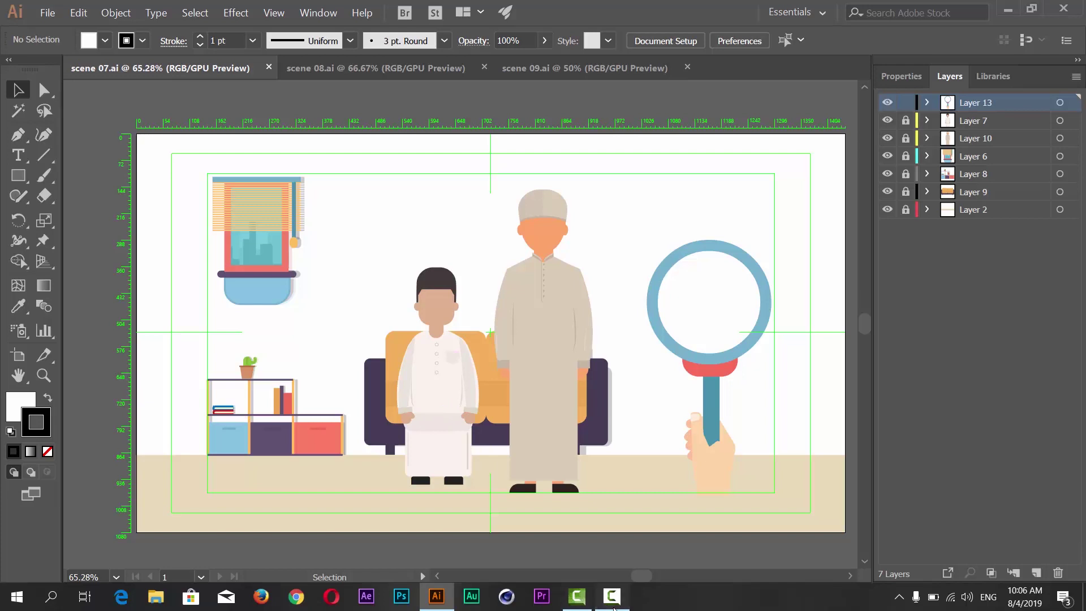
left_click(612, 596)
left_click(1029, 540)
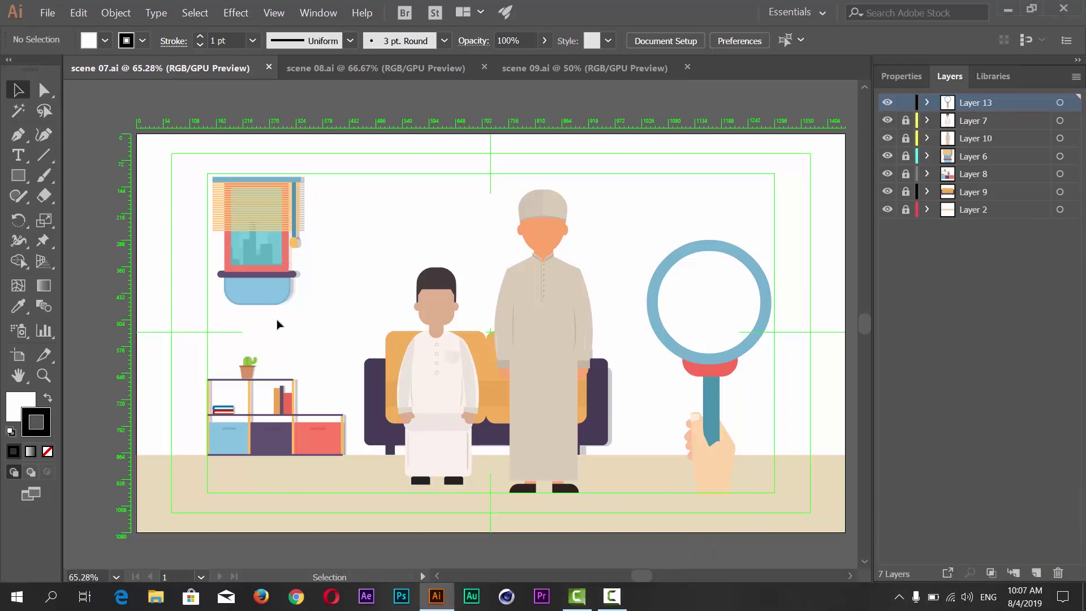
left_click(47, 12)
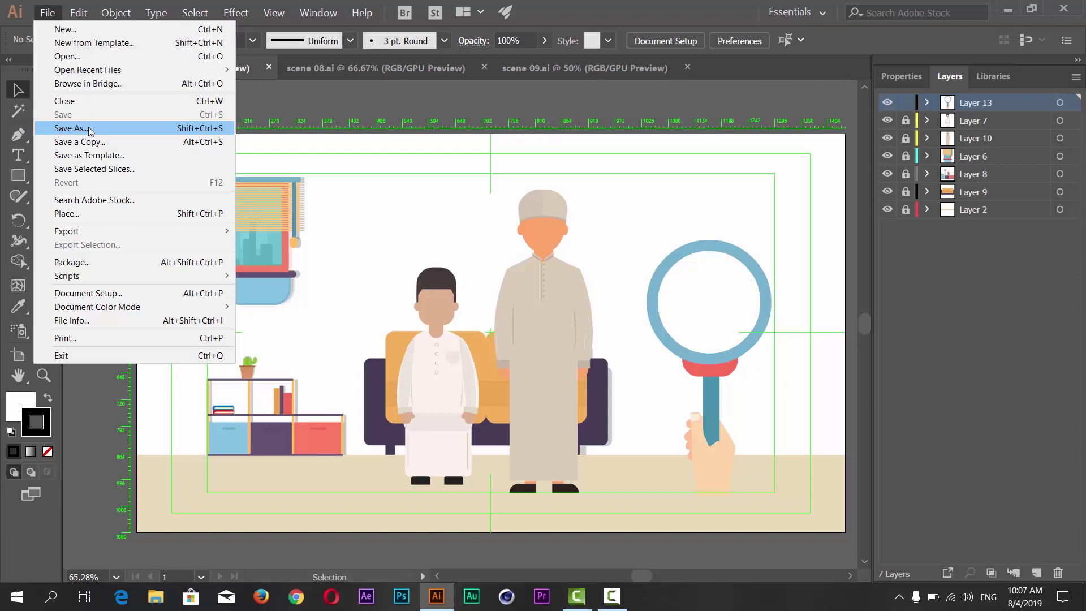
Save the scene 07 artwork as scene 009.ai with default Illustrator options.
left_click(409, 113)
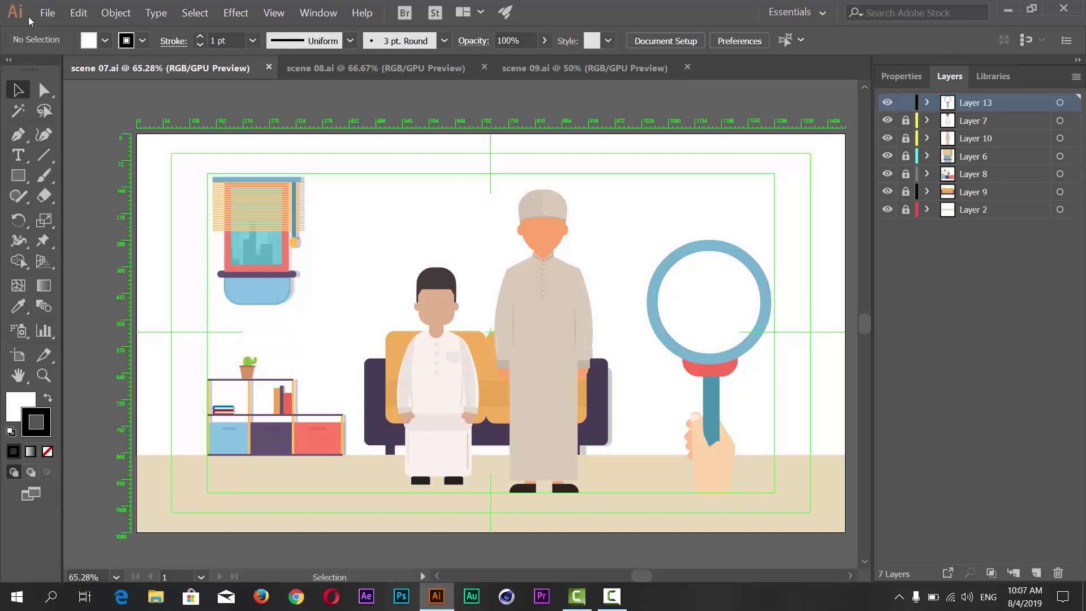
left_click(47, 13)
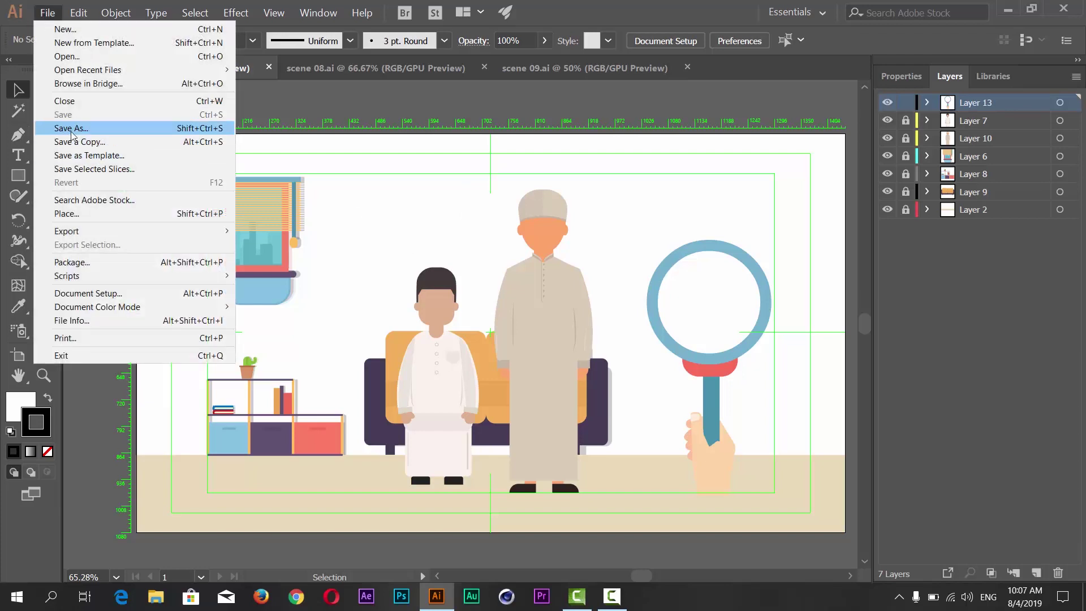
left_click(71, 128)
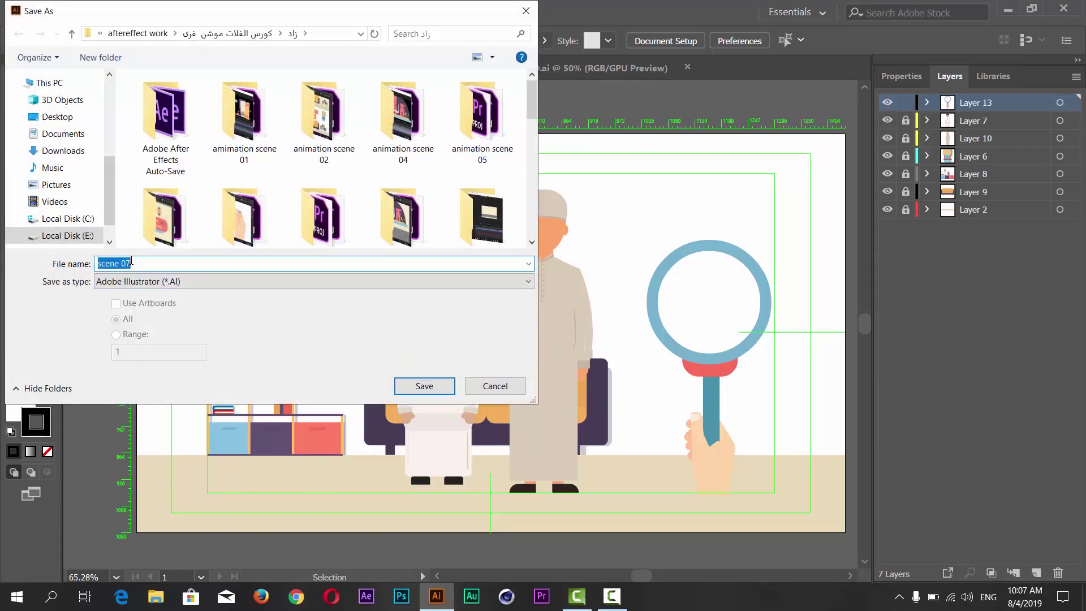
left_click(131, 262)
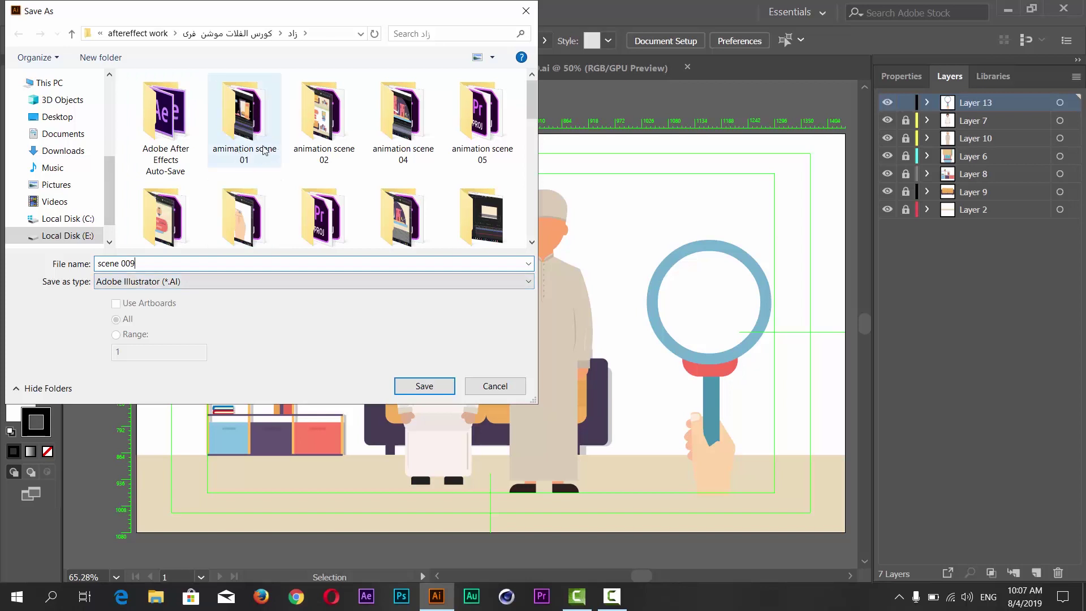
left_click(423, 385)
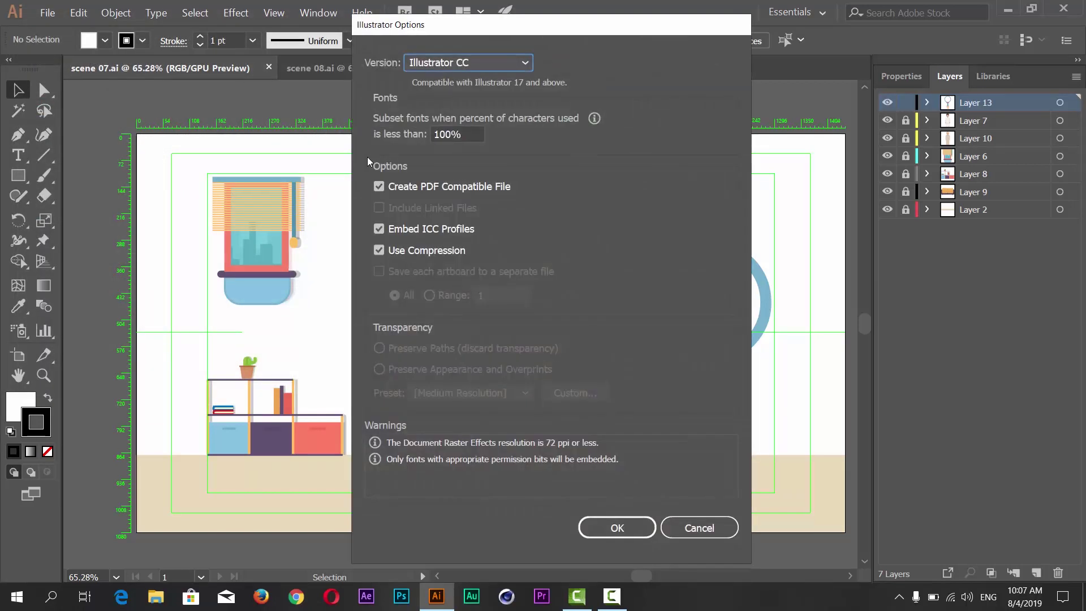
left_click(630, 521)
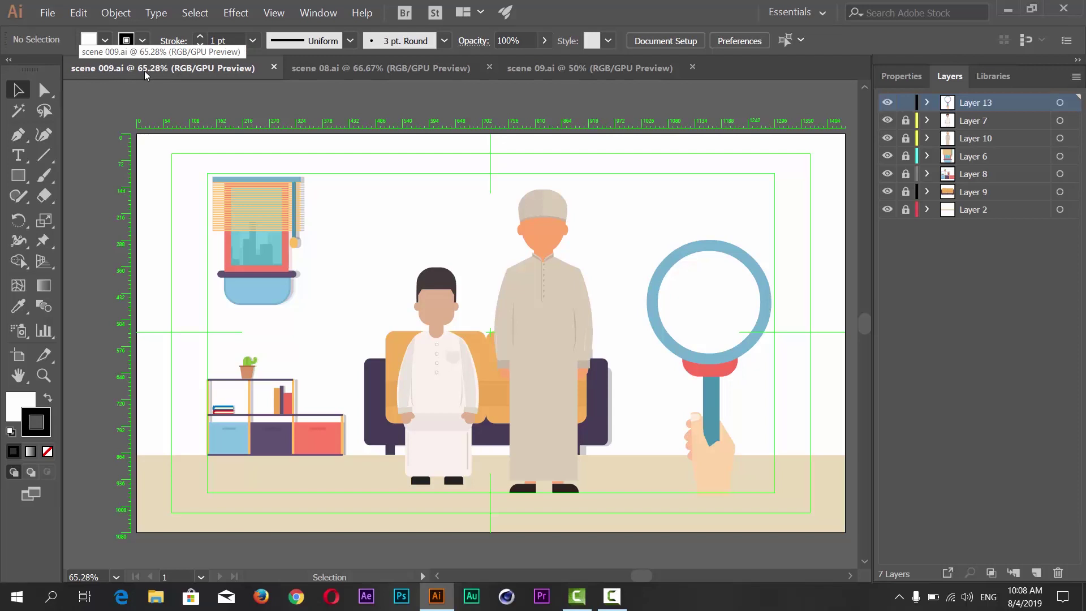
Delete Layer 13, which holds the magnifier and hand, from scene 009.
left_click(386, 70)
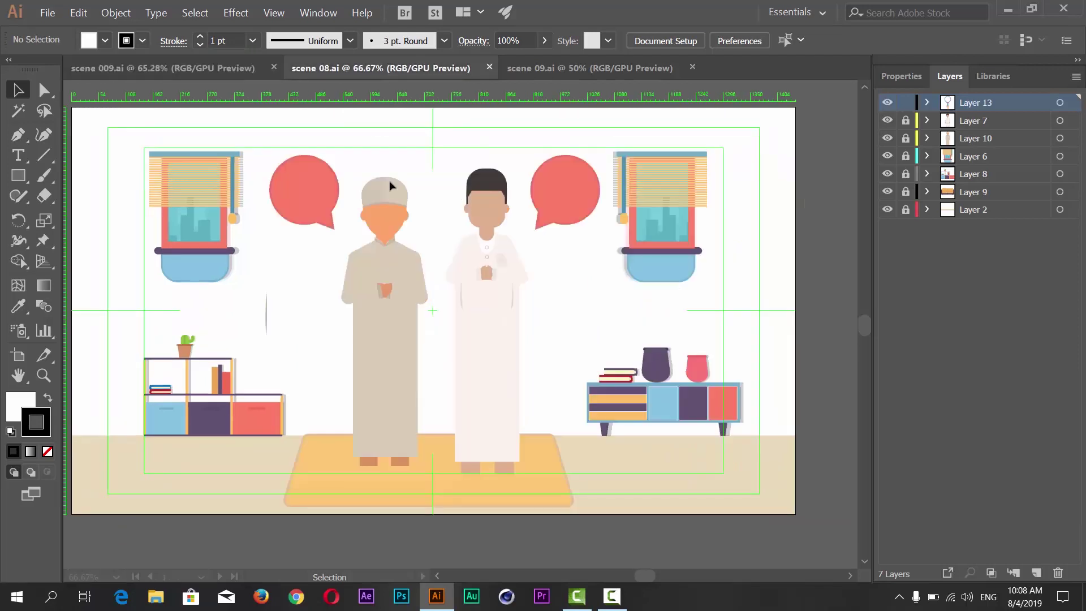
left_click(575, 70)
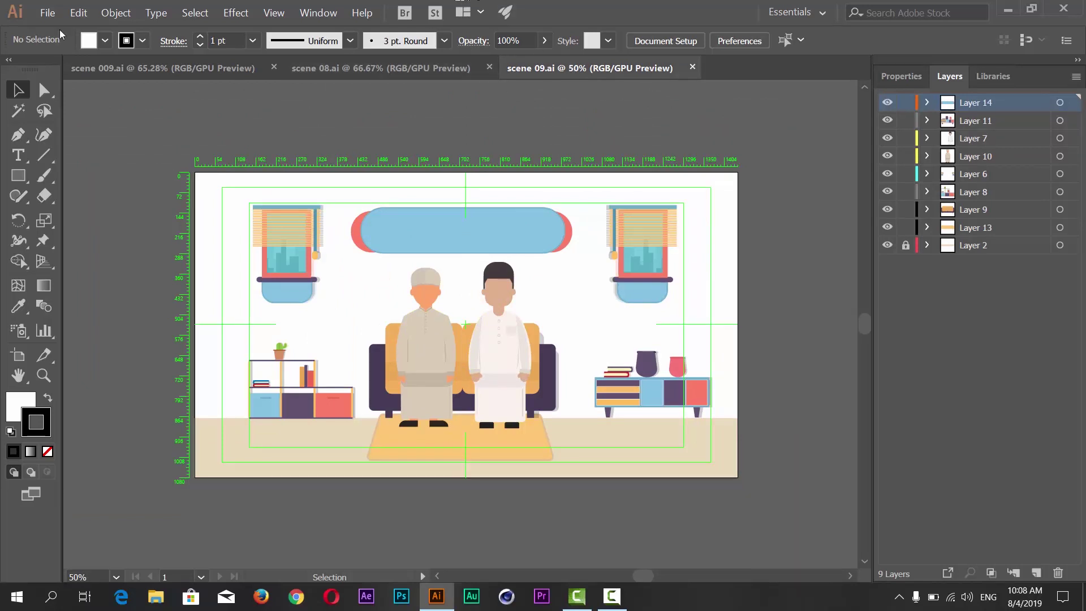
left_click(151, 68)
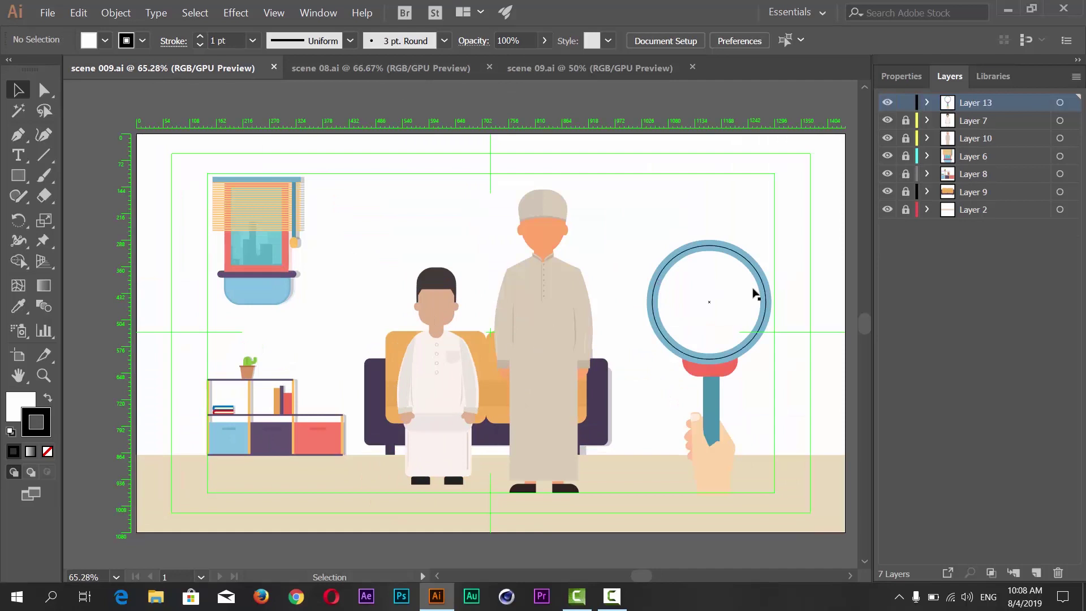
left_click(749, 342)
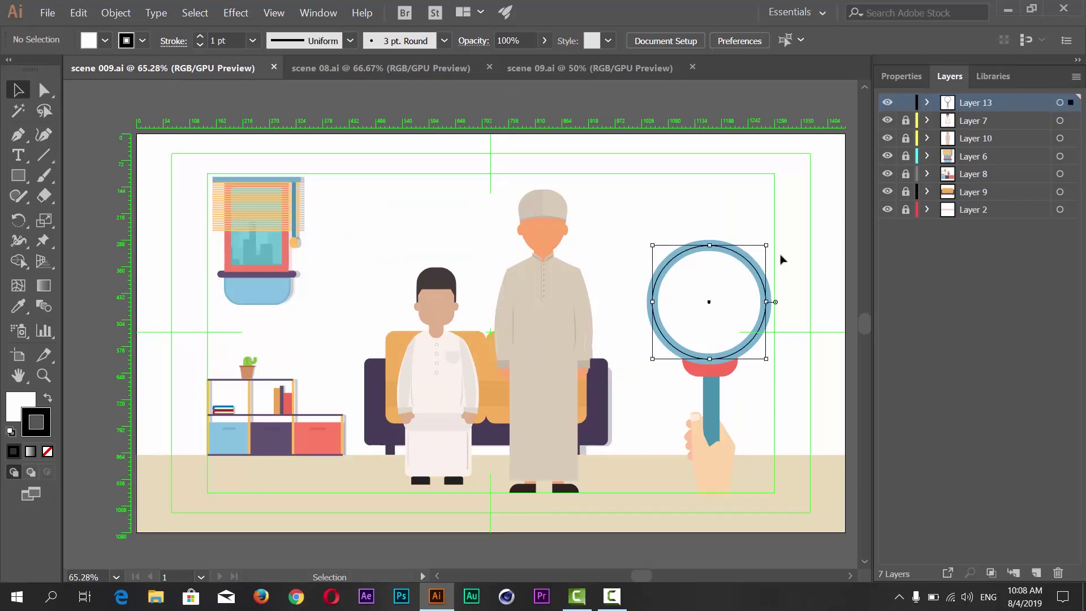
left_click(1059, 103)
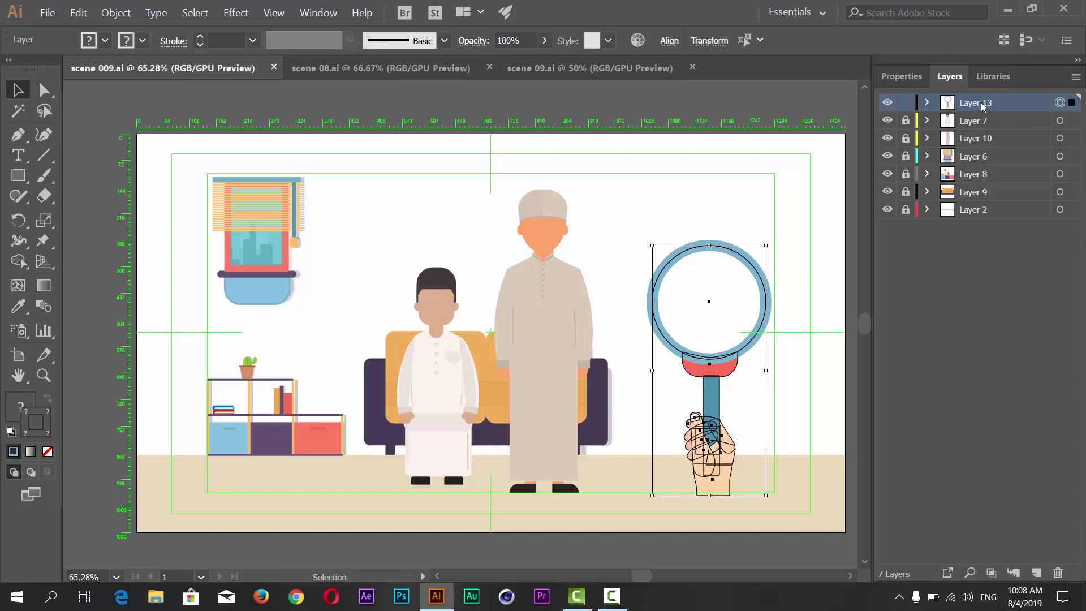
left_click_drag(982, 106, 1058, 572)
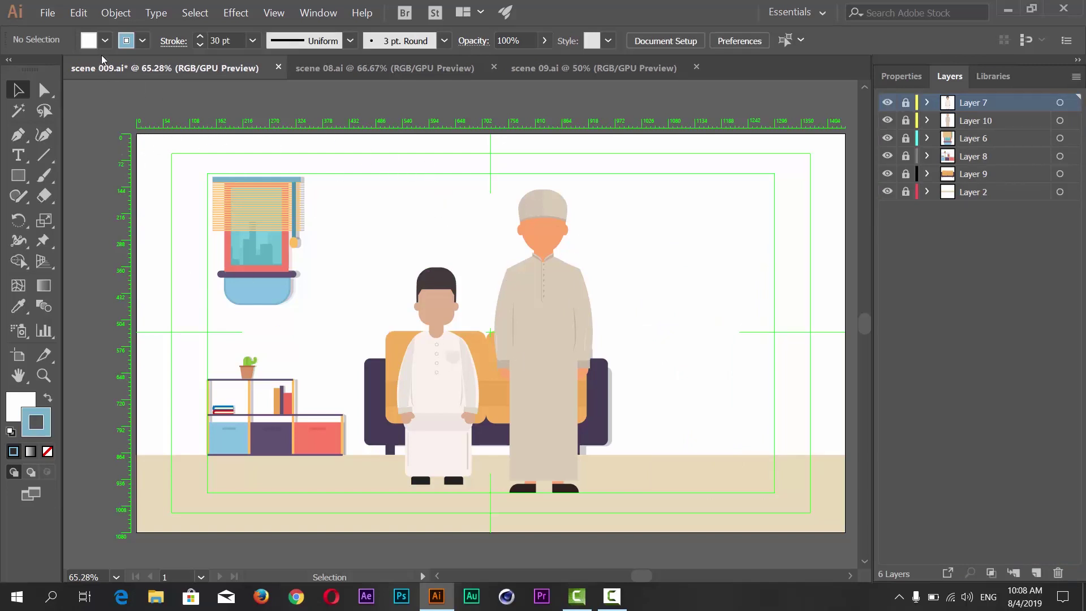
Unlock Layers 7, 10, 6, 8 and 9, leaving only Layer 2 locked.
left_click_drag(906, 102, 905, 173)
left_click(558, 70)
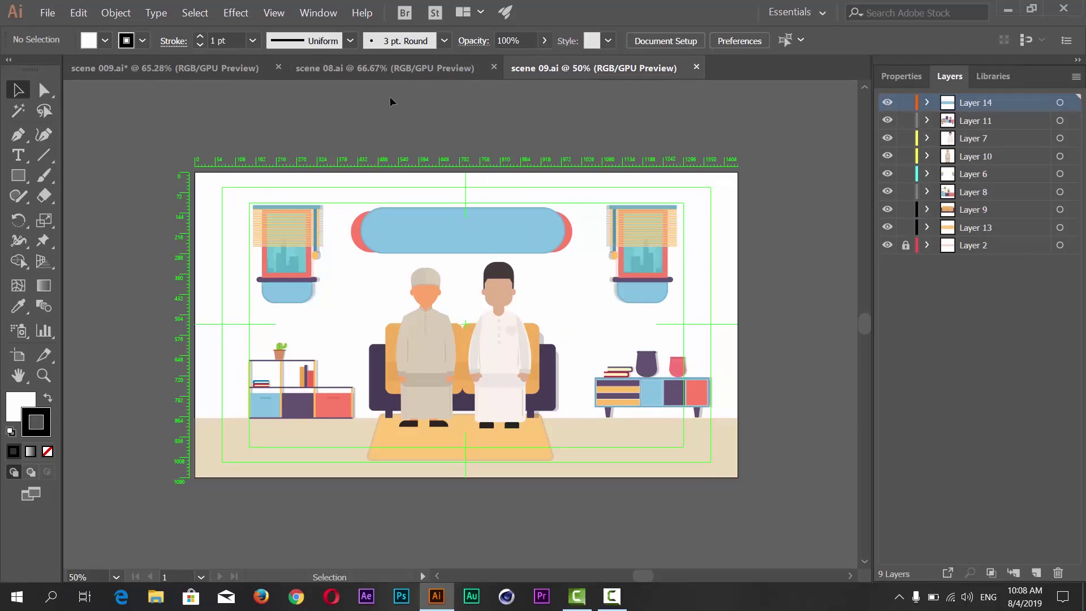
left_click(265, 68)
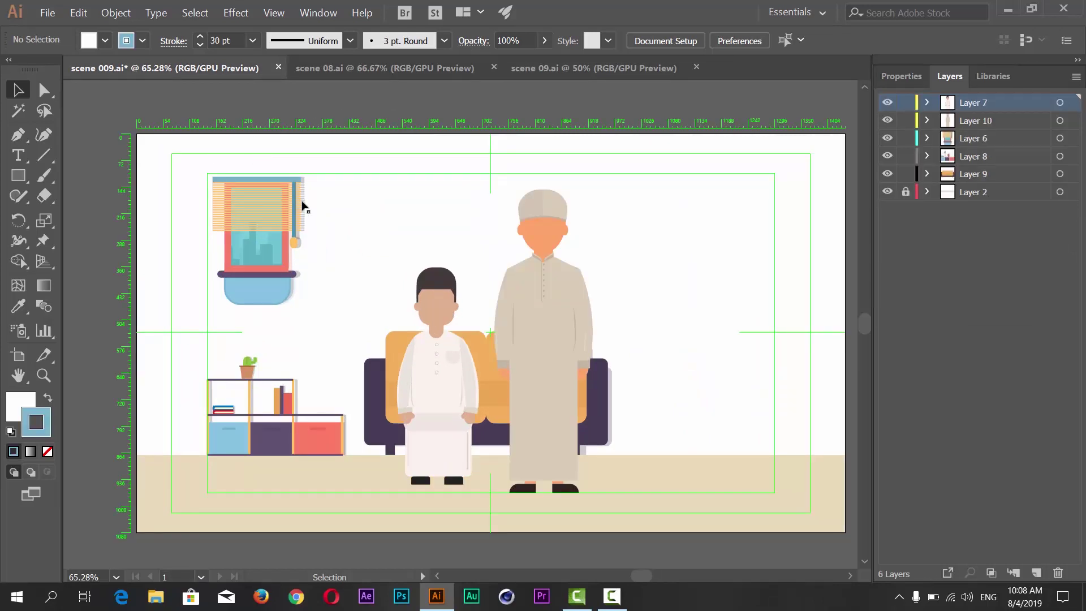
Make a vertically mirrored copy of the blinds window.
left_click(277, 206)
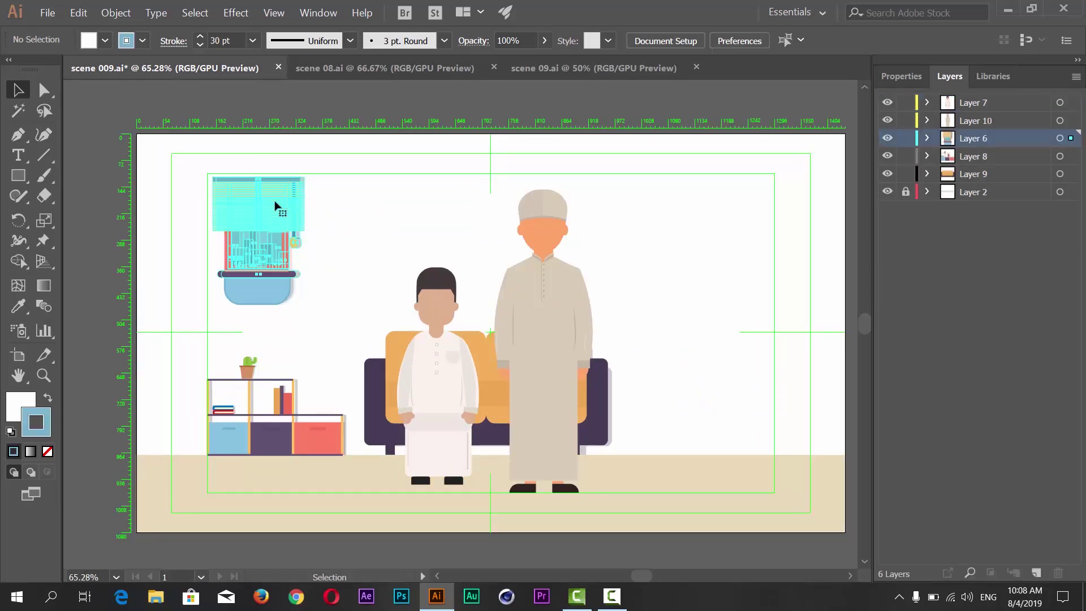
left_click(1059, 138)
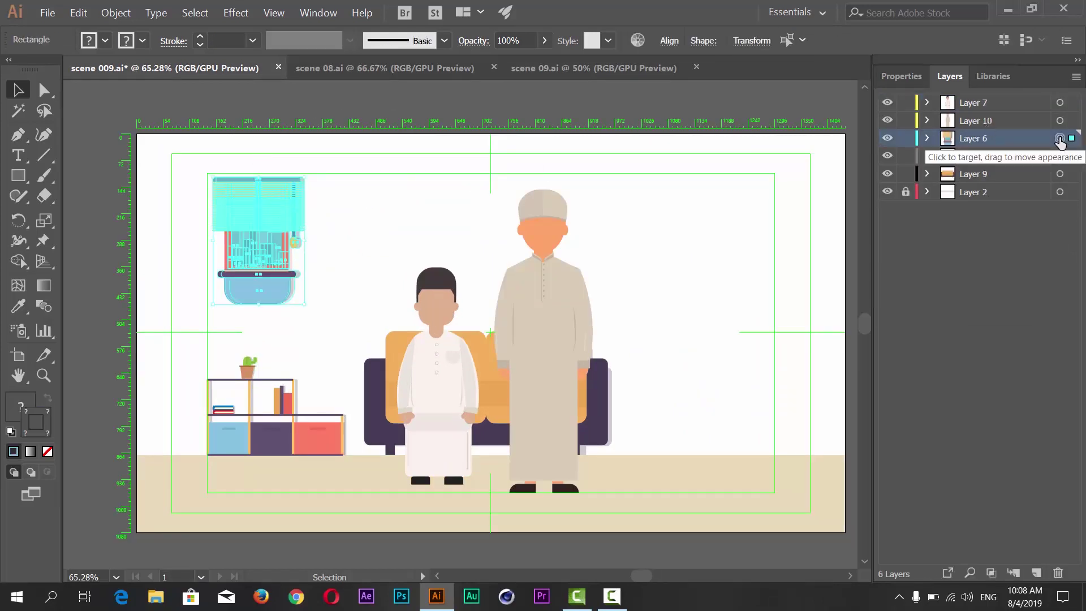
left_click(927, 139)
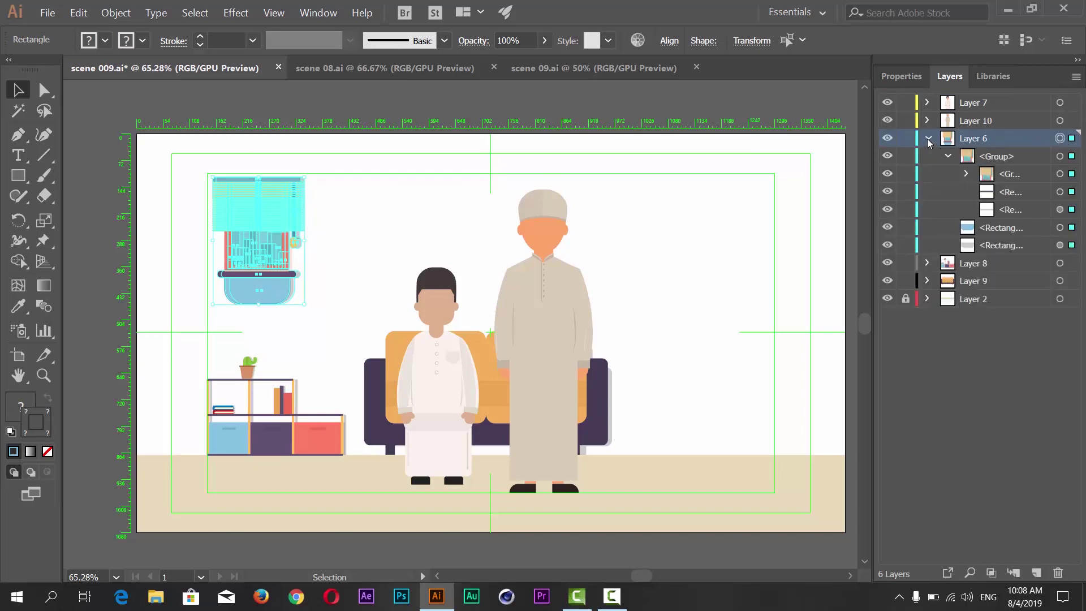
left_click(927, 140)
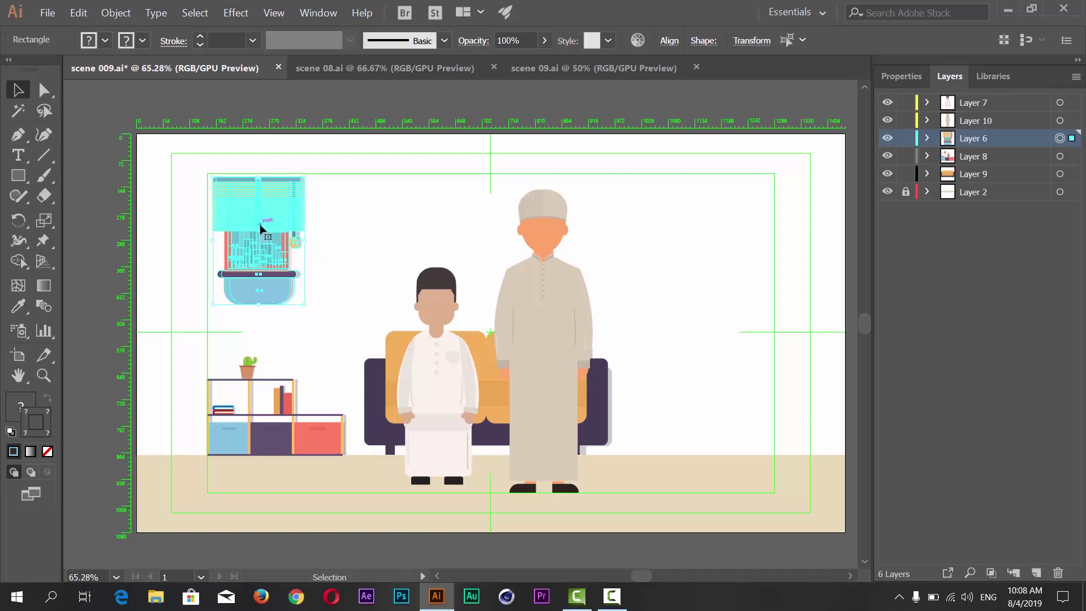
right_click(245, 226)
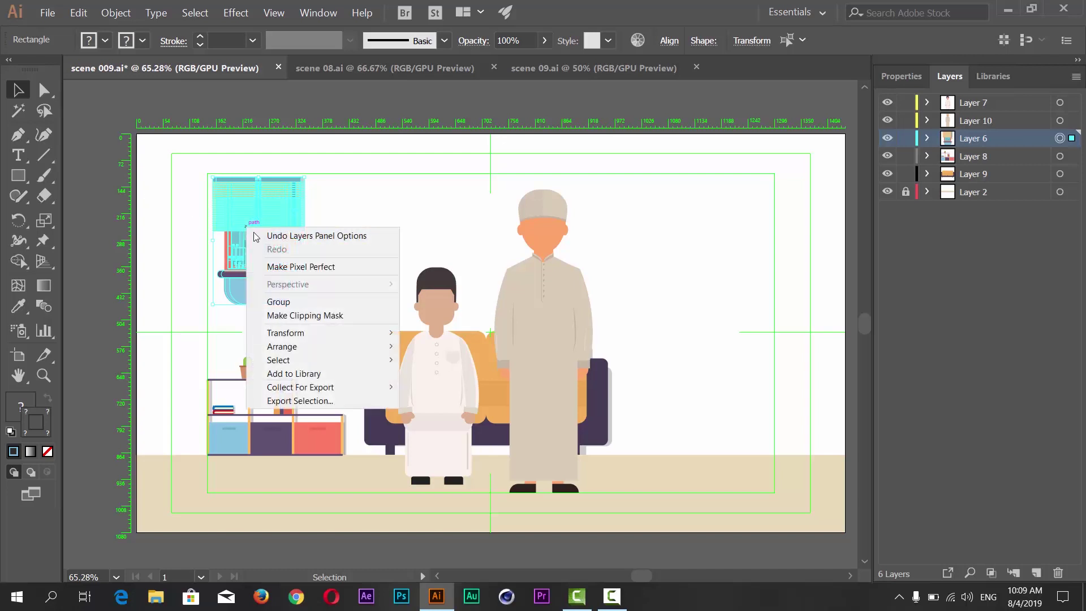
mouse_move(285, 332)
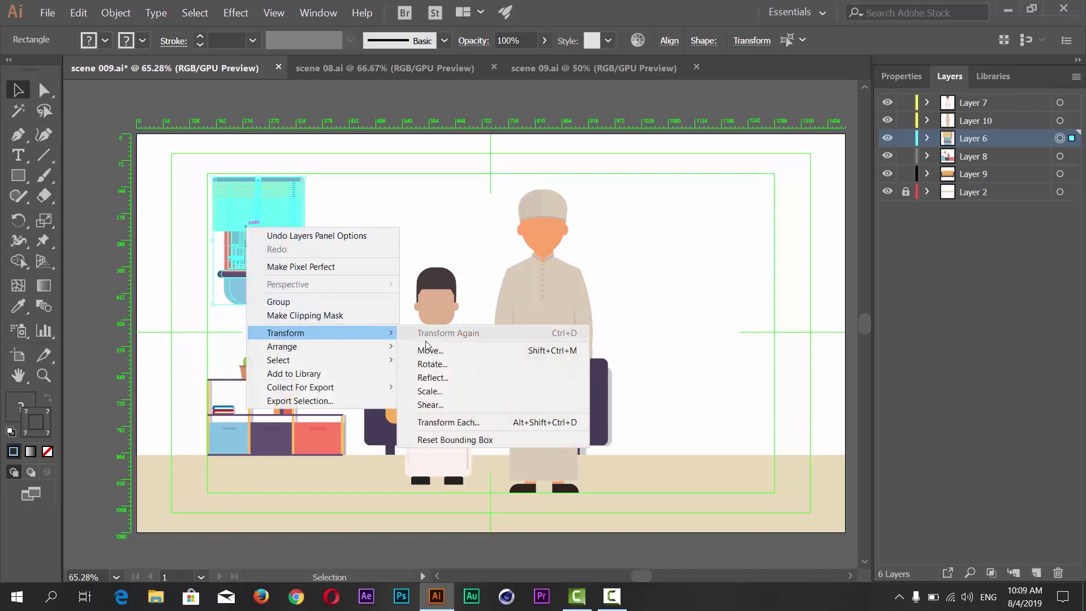
left_click(436, 383)
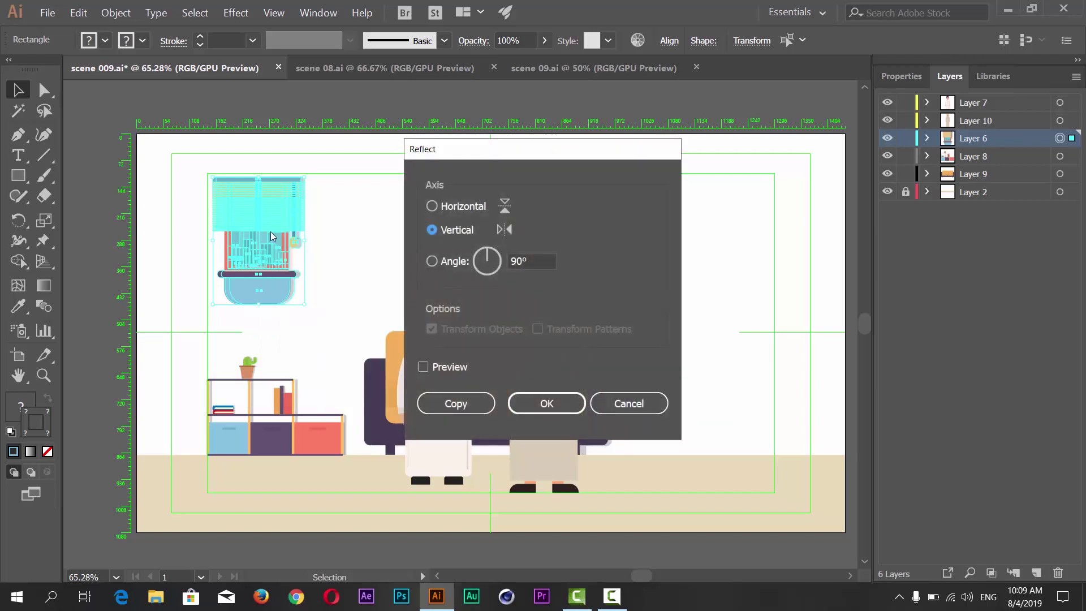
left_click(422, 368)
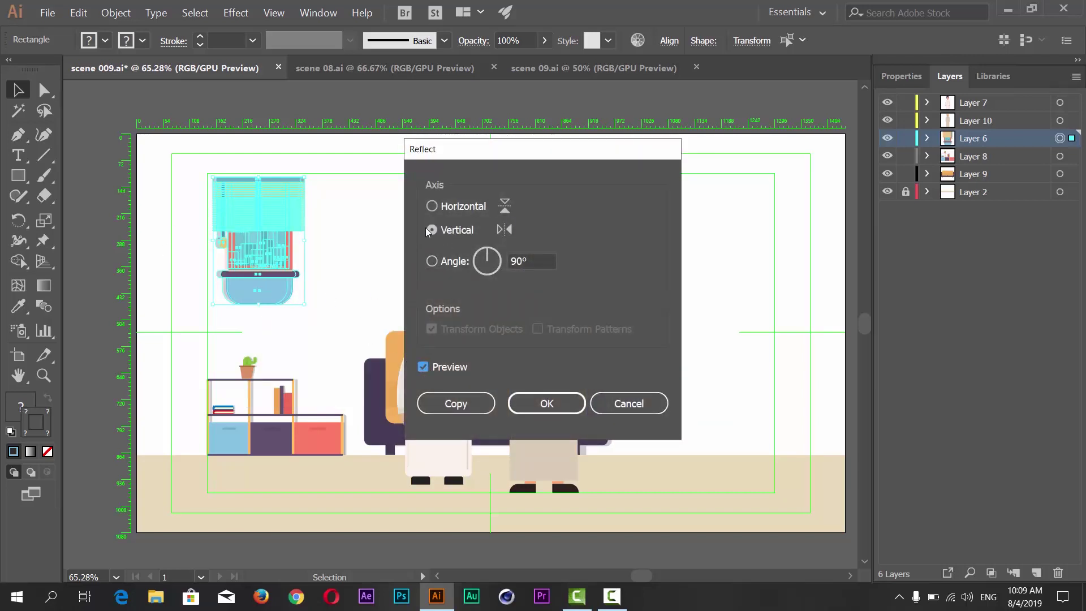
left_click(457, 404)
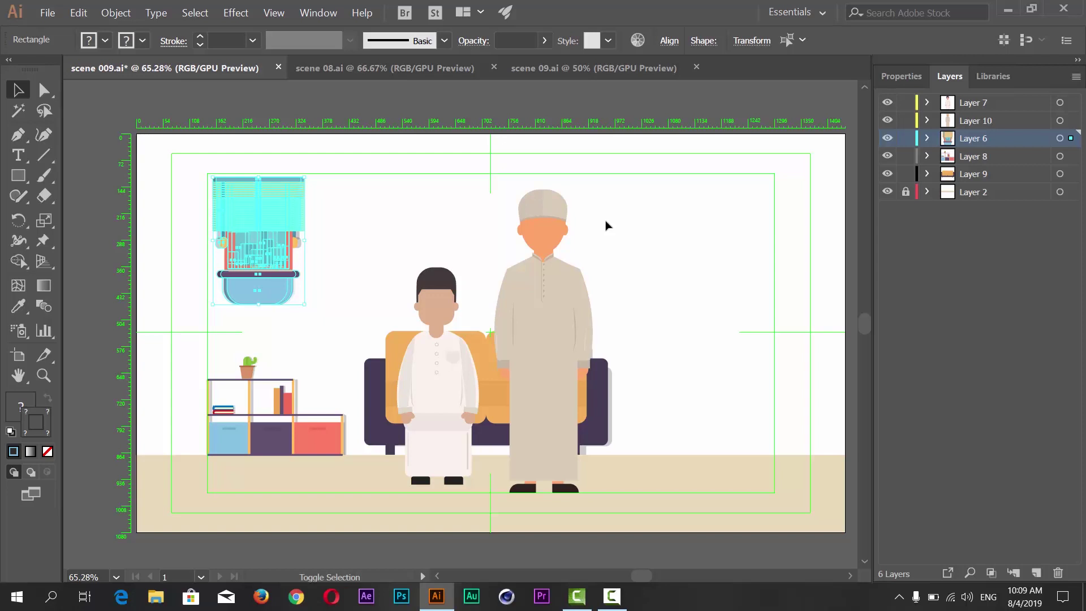
Nudge the window copy right onto the right wall and deselect it.
key("shift+Right")
key("shift+Right")
key("shift+Right")
key("shift+Right")
key("shift+Right")
key("shift+Right")
key("shift+Right")
key("shift+Right")
key("shift+Right")
key("shift+Right")
key("shift+Right")
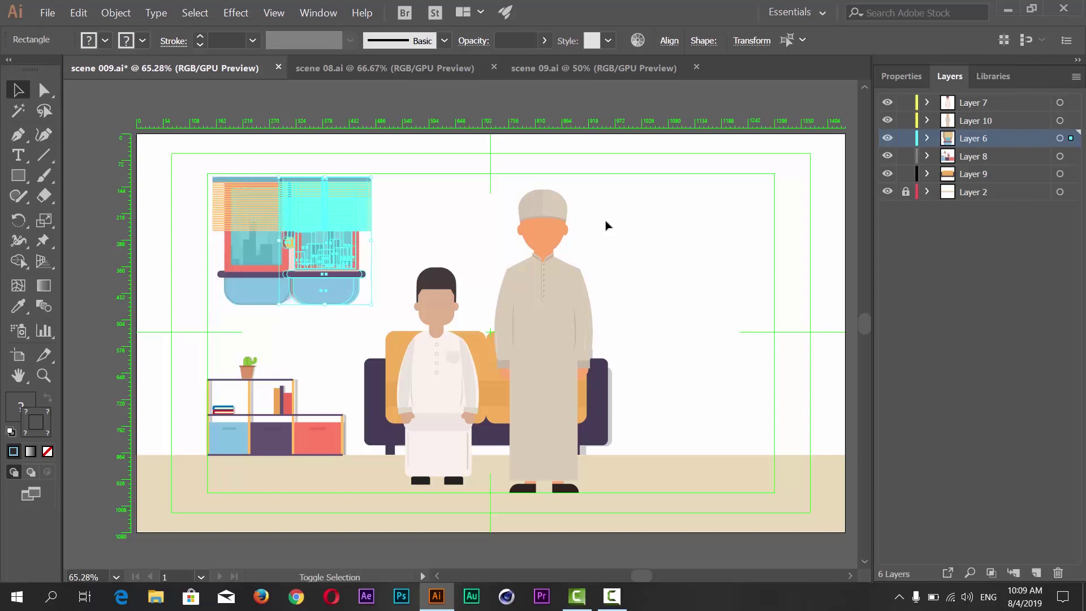
key("shift+Right")
key("shift+Right")
key("shift+Right")
key("shift+Right")
key("shift+Right")
key("shift+Right")
key("shift+Right")
key("shift+Right")
key("shift+Right")
key("shift+Right")
key("shift+Right")
key("shift+Right")
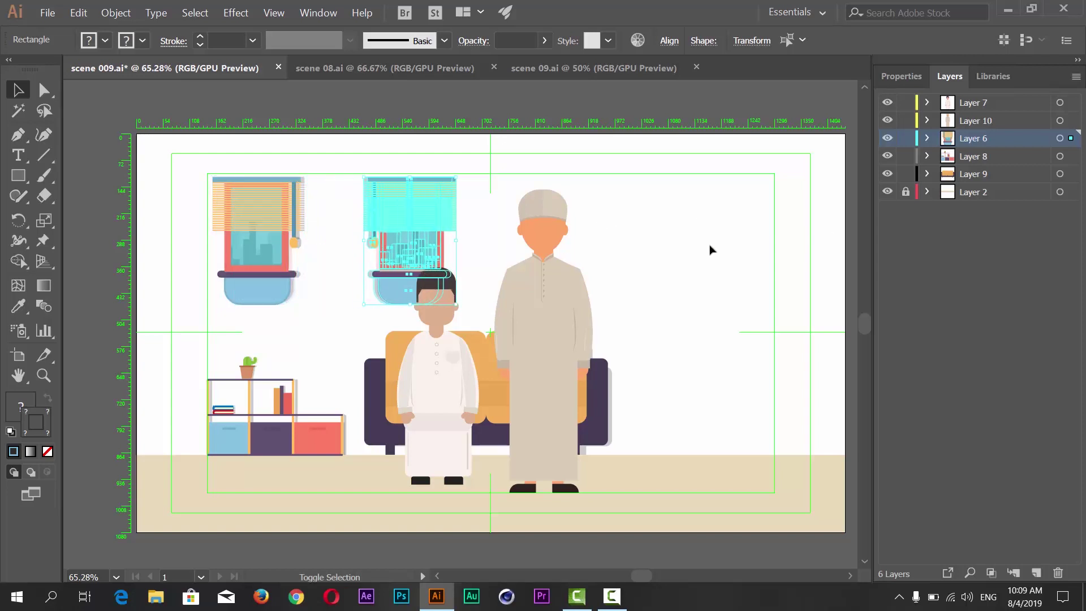
key("shift+Right")
key("shift+Right")
key("shift+Right")
key("shift+Right")
key("shift+Right")
key("shift+Right")
key("shift+Right")
key("shift+Right")
key("shift+Right")
key("shift+Right")
key("shift+Right")
key("shift+Right")
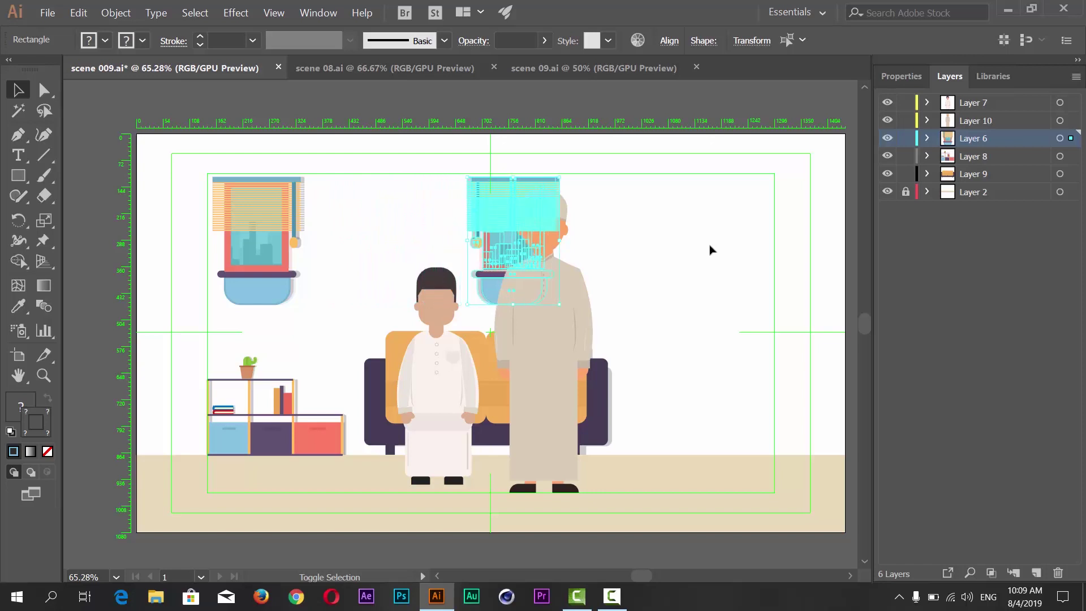
key("shift+Right")
key("shift+Right")
key("shift+Right")
key("shift+Right")
key("shift+Right")
key("shift+Right")
key("shift+Right")
key("shift+Right")
key("shift+Right")
key("shift+Right")
key("shift+Right")
key("shift+Right")
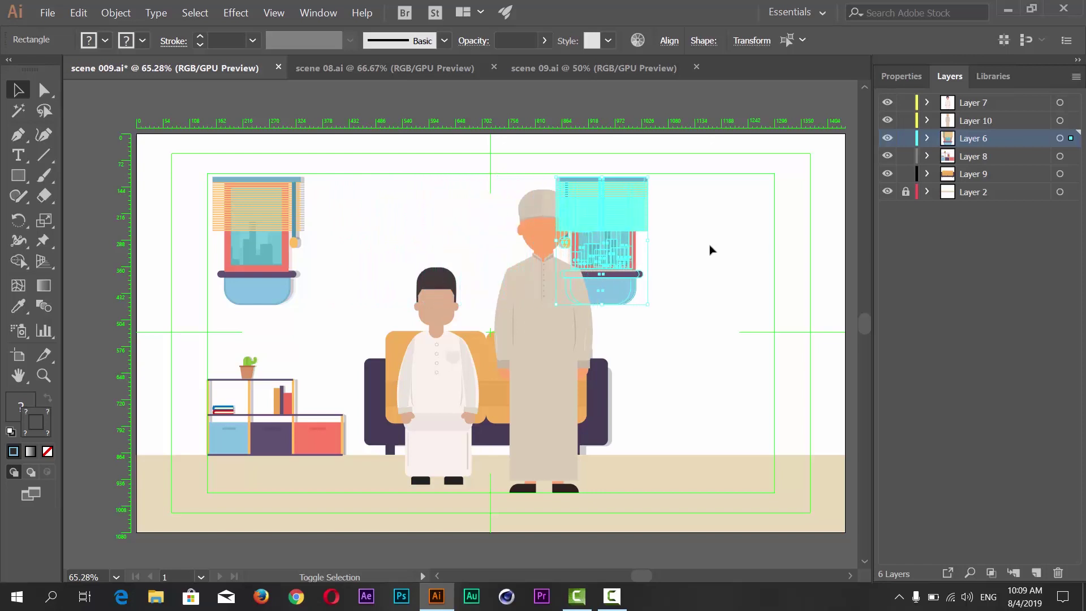
key("shift+Right")
key("shift+Right")
key("shift+Right")
key("shift+Right")
key("shift+Right")
key("shift+Right")
key("shift+Right")
key("shift+Right")
key("shift+Right")
key("shift+Right")
key("shift+Right")
key("shift+Right")
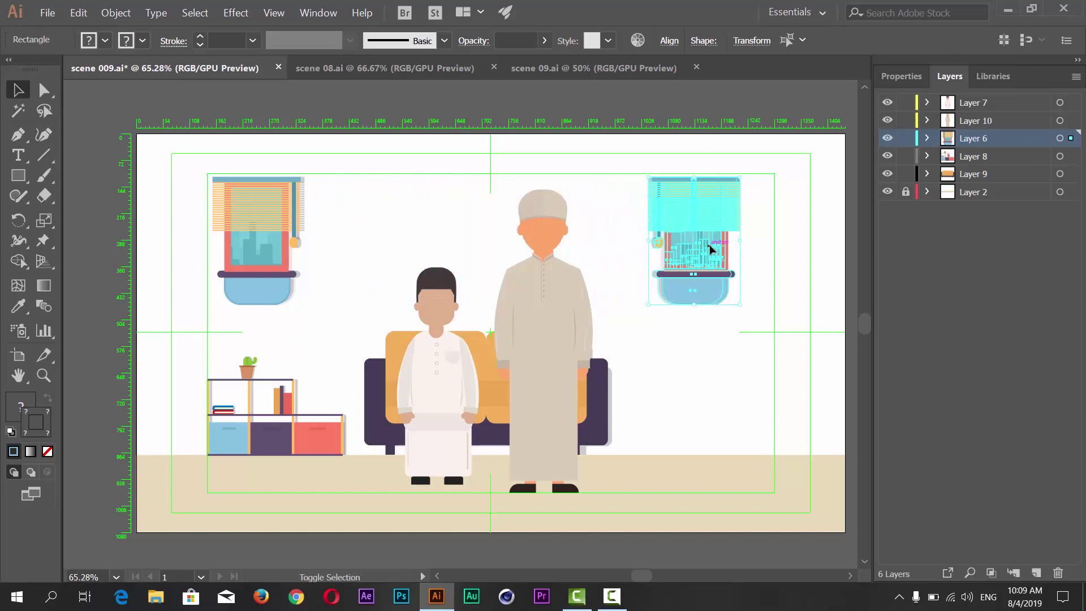
key("shift+Right")
key("shift+Right")
key("shift+Right")
key("shift+Right")
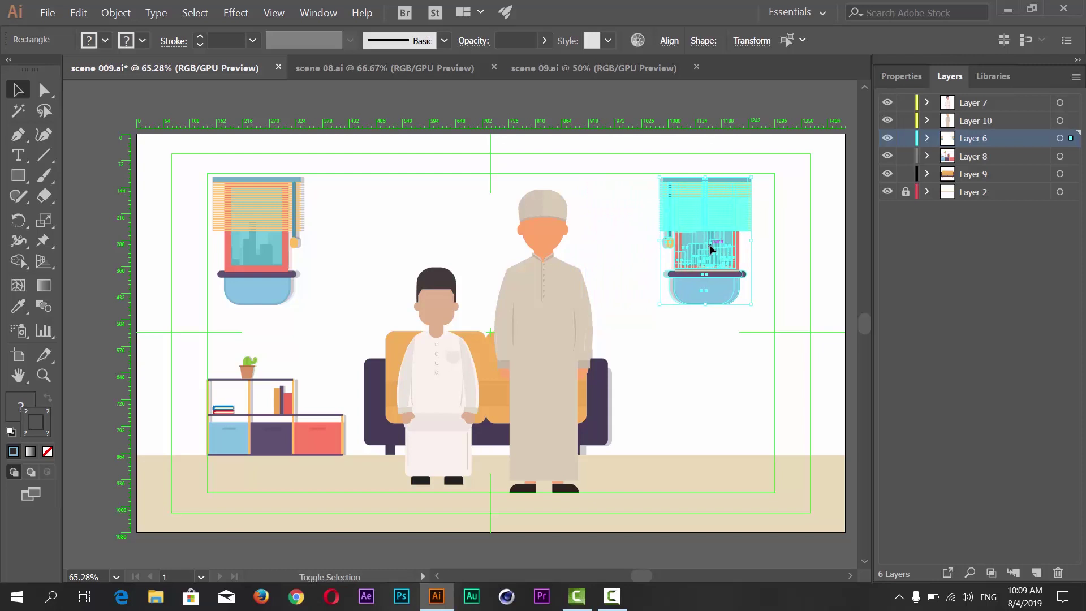
key("shift+Right")
key("shift+Right")
key("shift+Right")
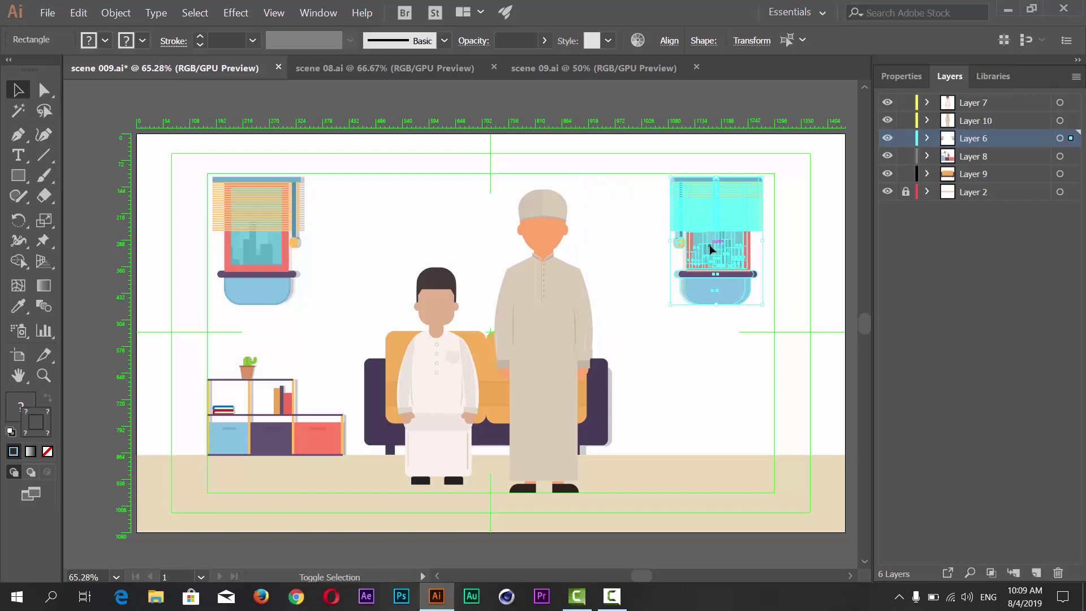
key("shift+Right")
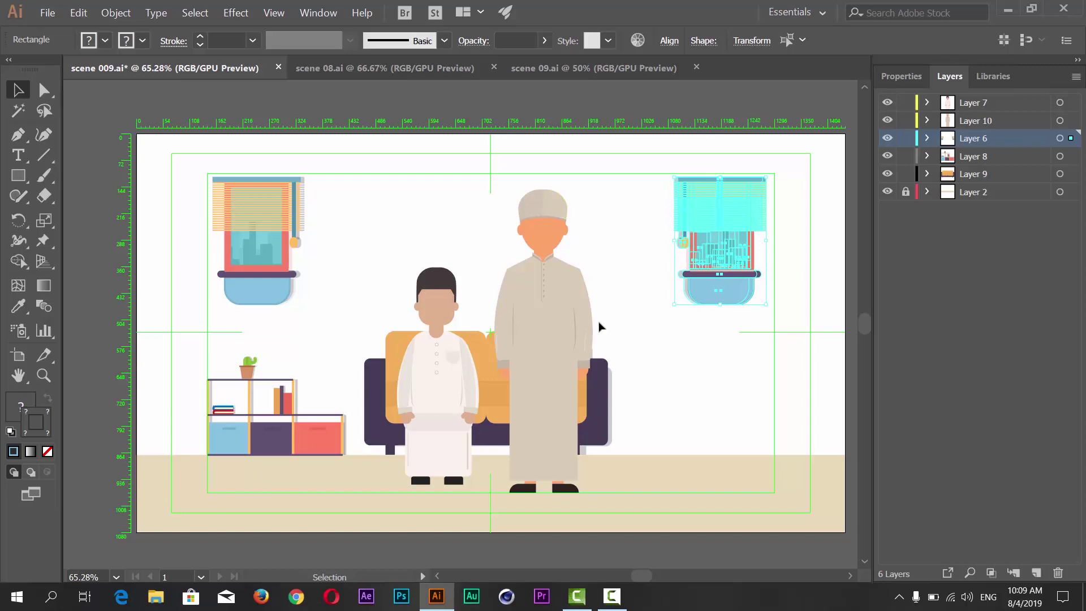
left_click(601, 326)
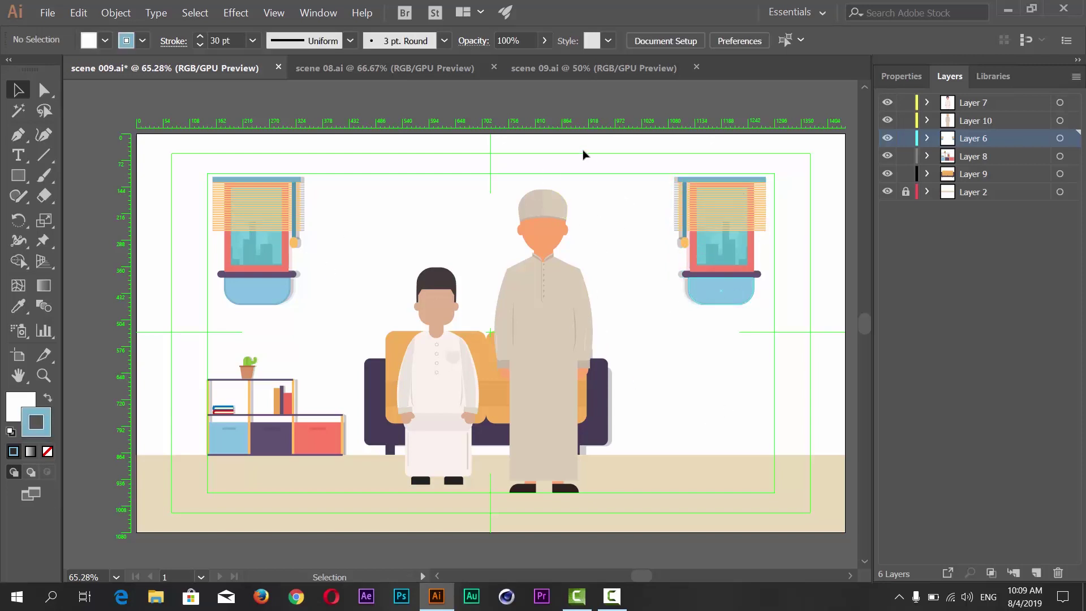
Copy the sideboard on Layer 11 from scene 09.ai.
left_click(569, 73)
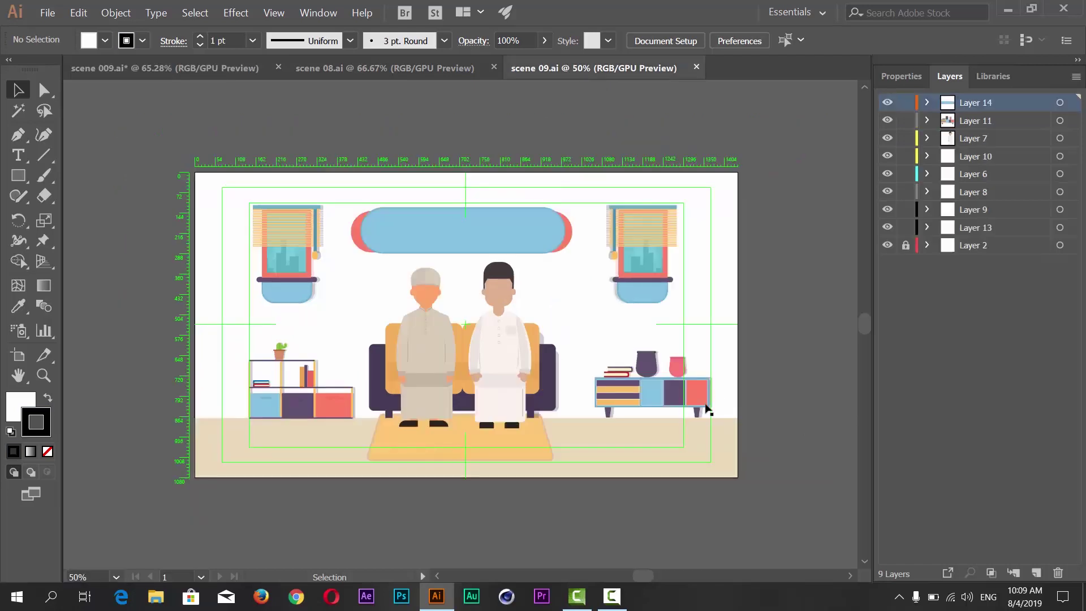
left_click(656, 390)
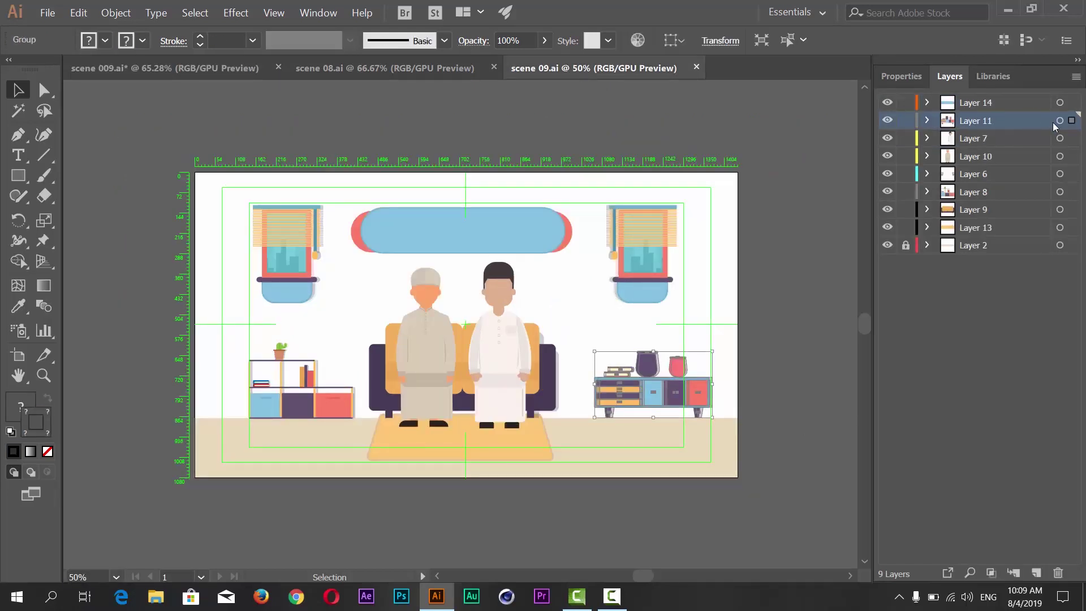
left_click(1059, 120)
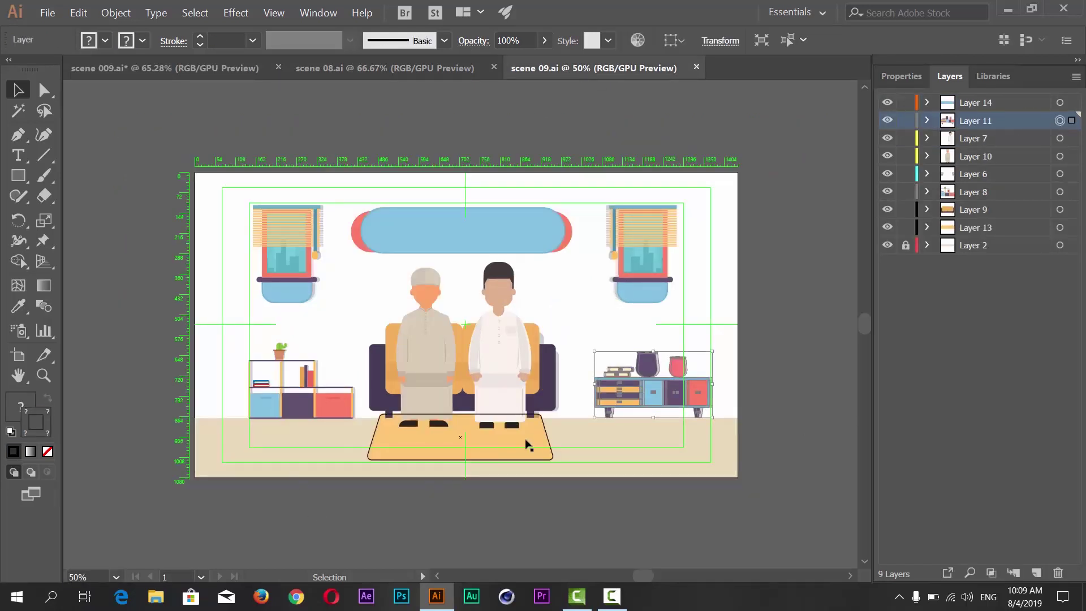
key("a")
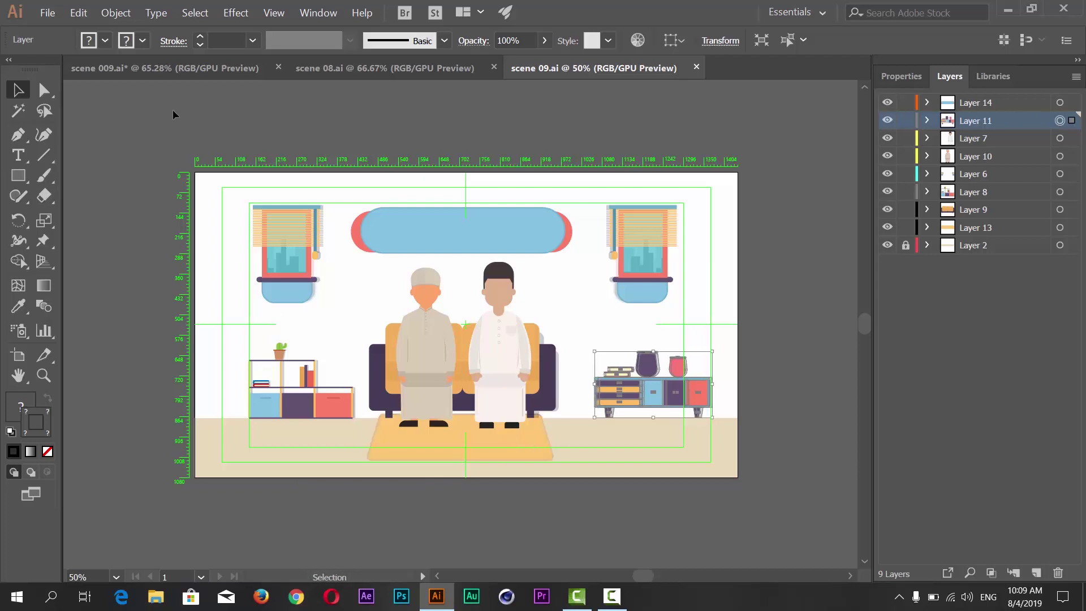
Paste the sideboard onto a new layer in scene 009 and place it on the right floor.
left_click(161, 68)
key("ctrl+z")
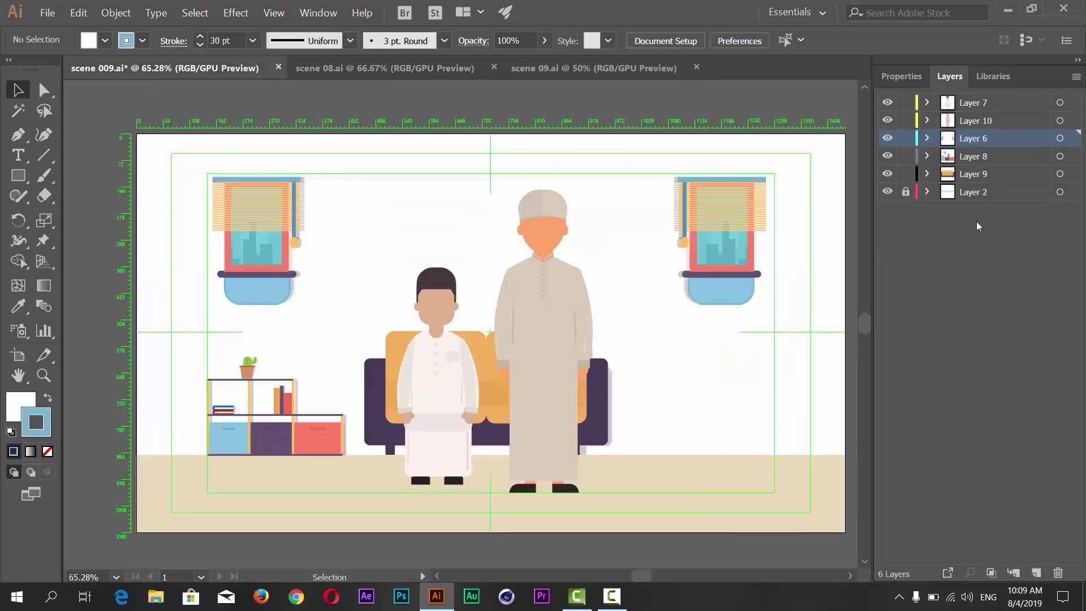
left_click(984, 102)
left_click(1037, 572)
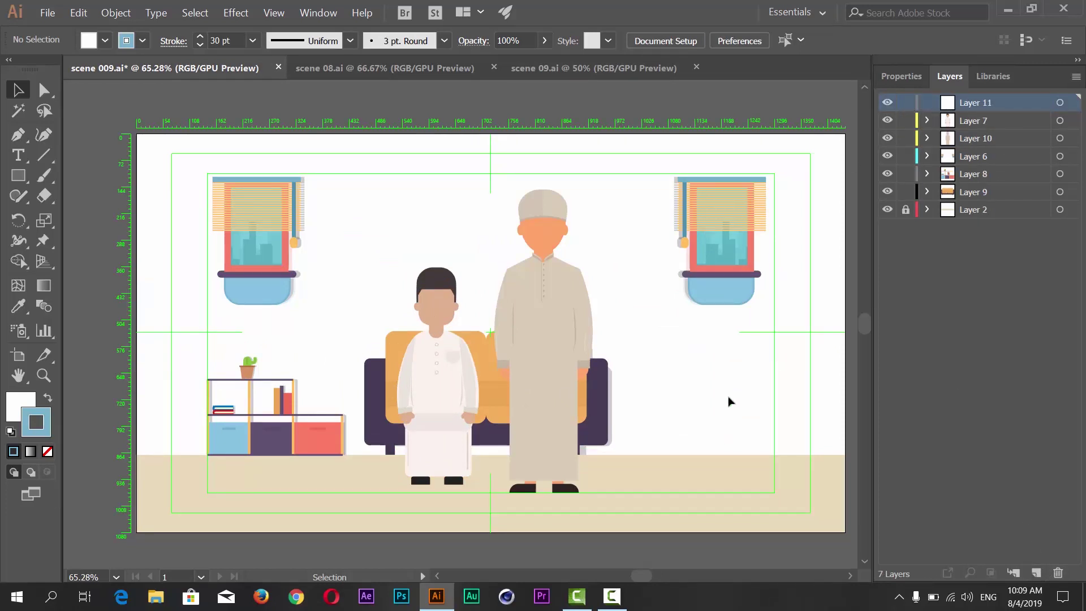
key("a")
key("ctrl+v")
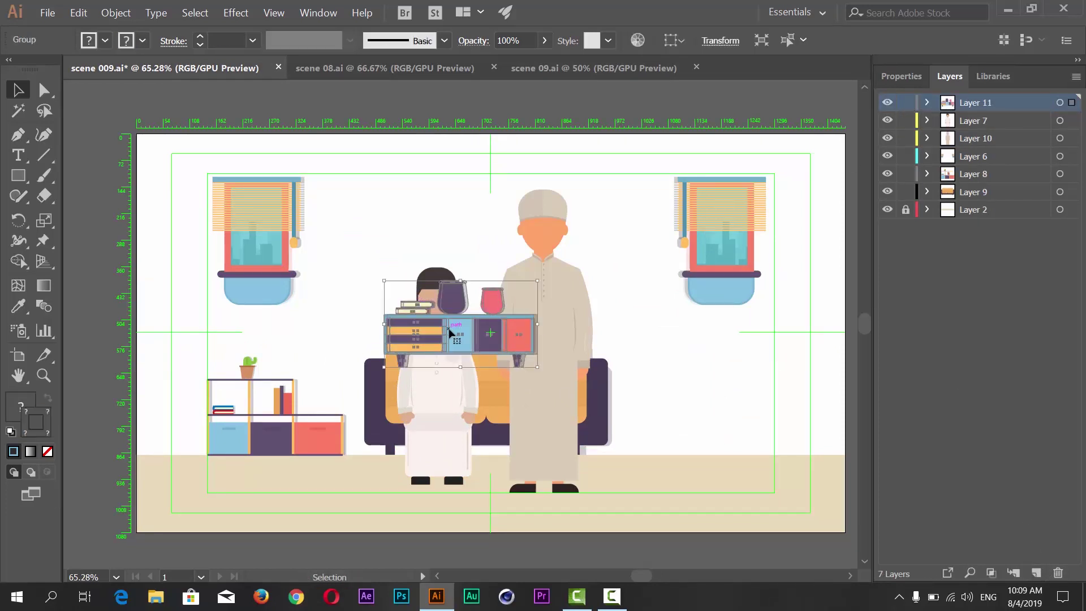
mouse_move(453, 354)
left_mouse_down()
mouse_move(685, 402)
mouse_move(717, 421)
left_mouse_up()
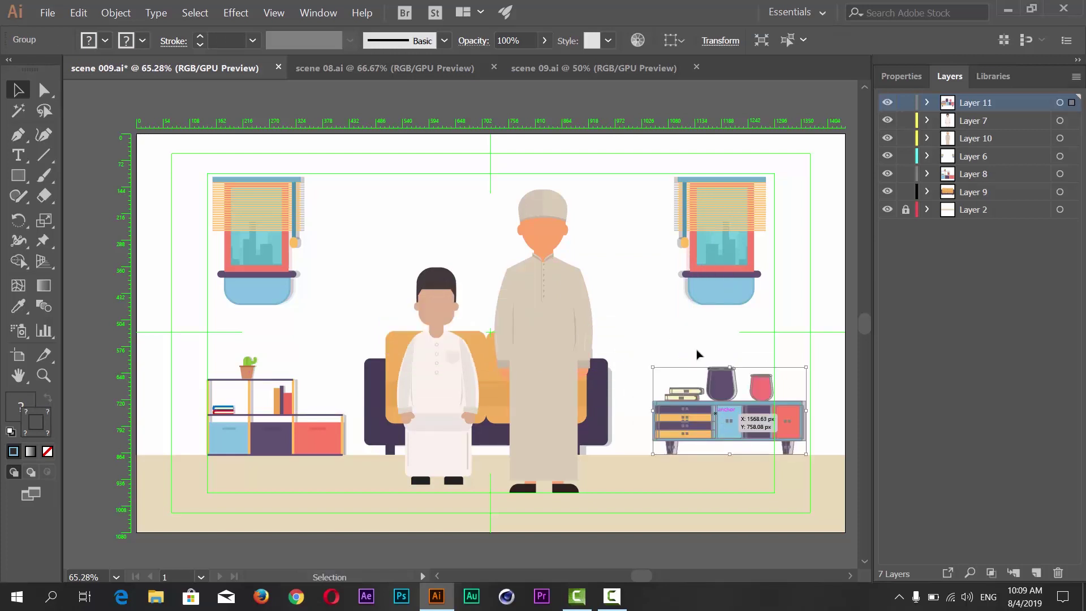
left_click(639, 291)
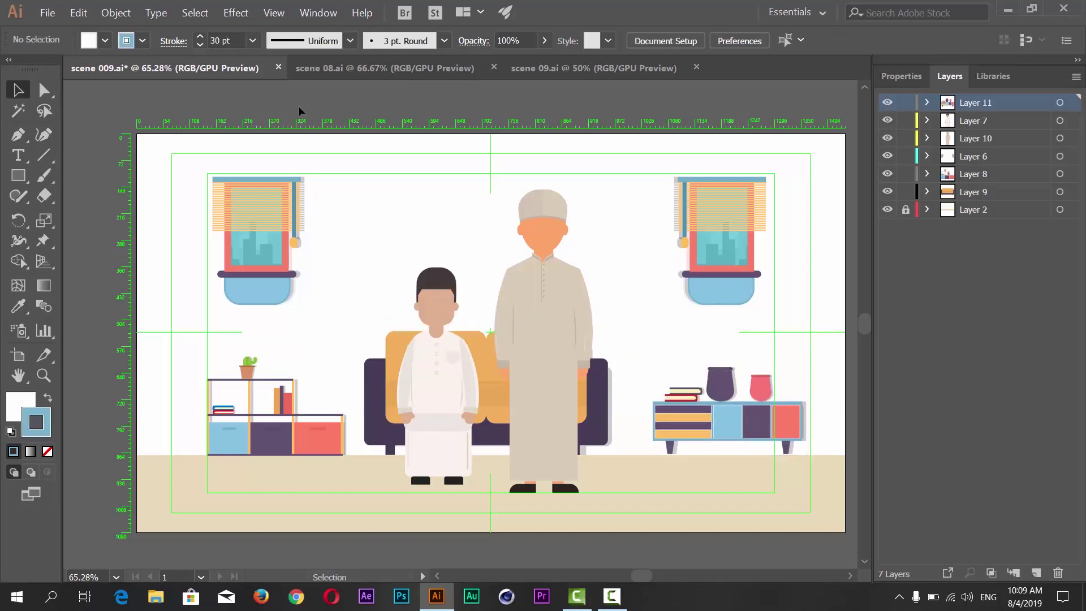
left_click(580, 70)
Select the standing man on Layer 10 and drag him past the artboard's right edge.
left_click(228, 68)
left_click_drag(655, 319, 586, 310)
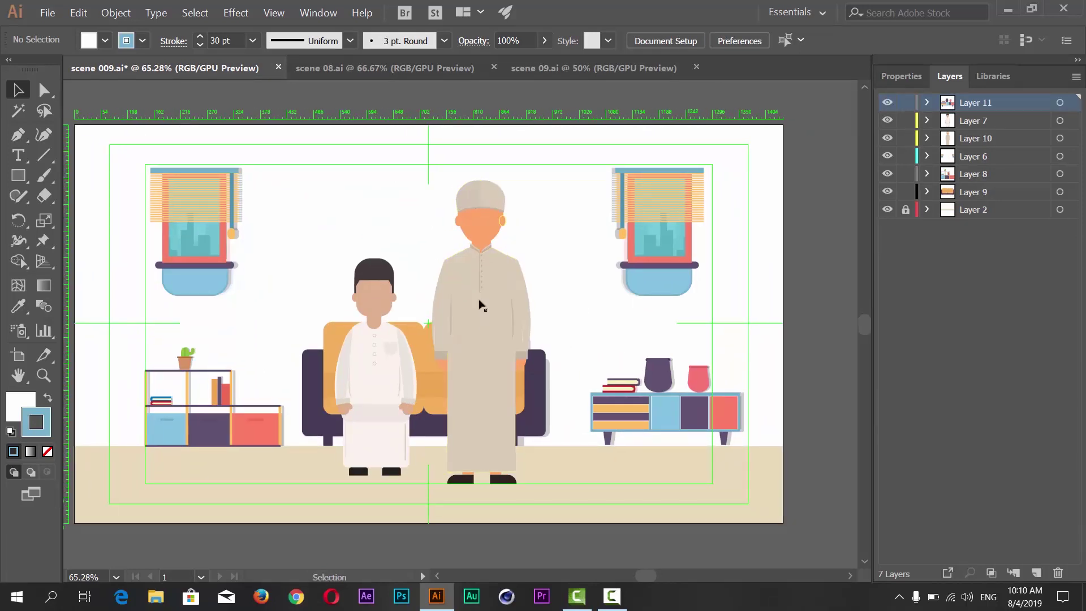
left_click_drag(525, 371, 449, 404)
left_click(1059, 138)
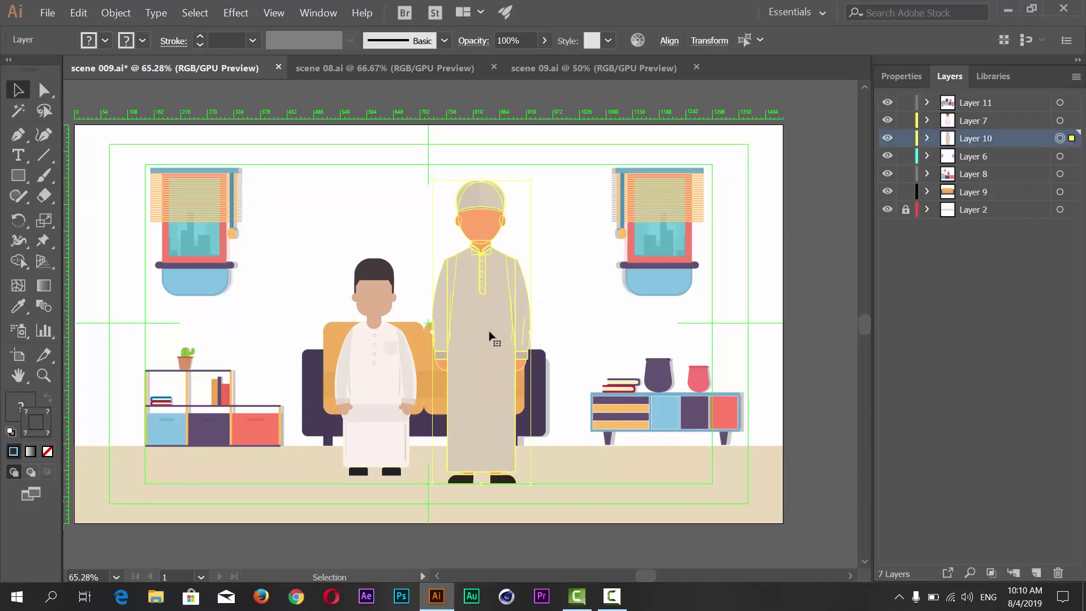
left_click_drag(596, 309, 431, 303)
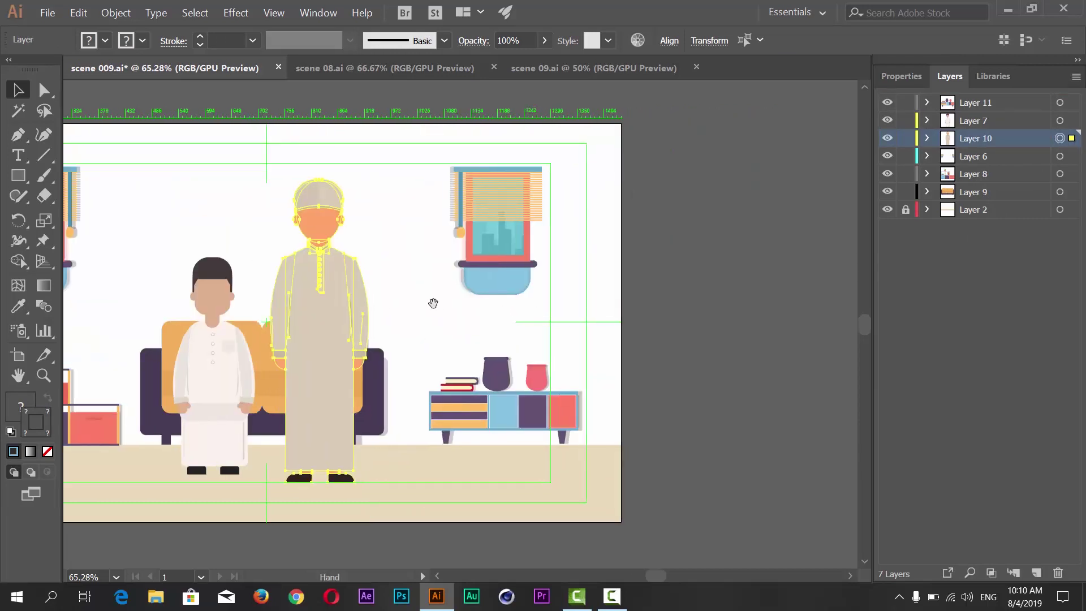
left_click_drag(315, 304, 667, 296)
left_click_drag(356, 297, 555, 285)
Shift the seated boy right toward the middle of the sofa.
left_click(419, 288)
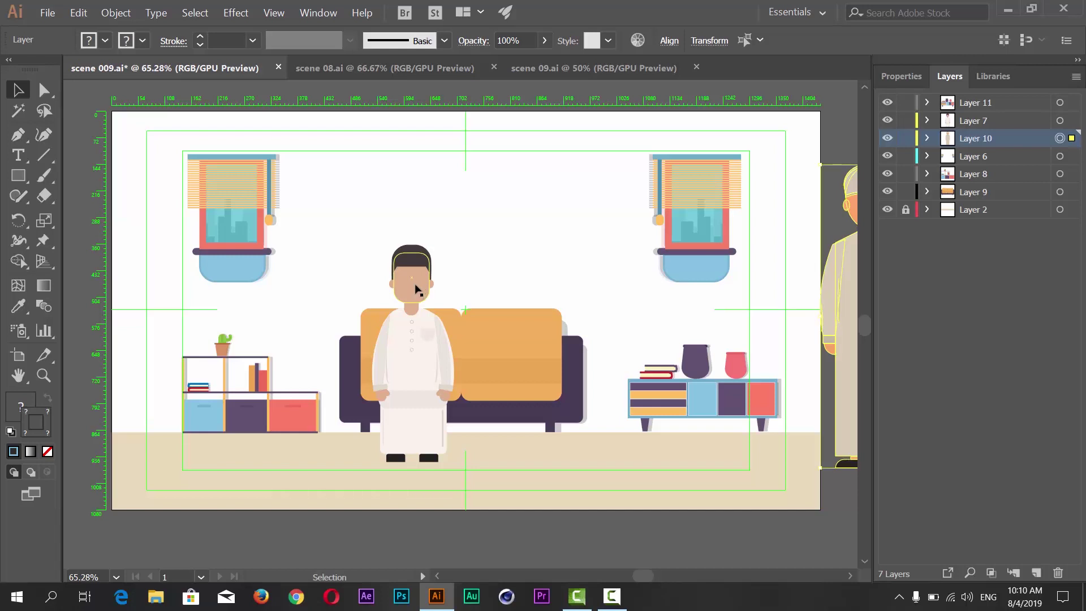
left_click(1059, 120)
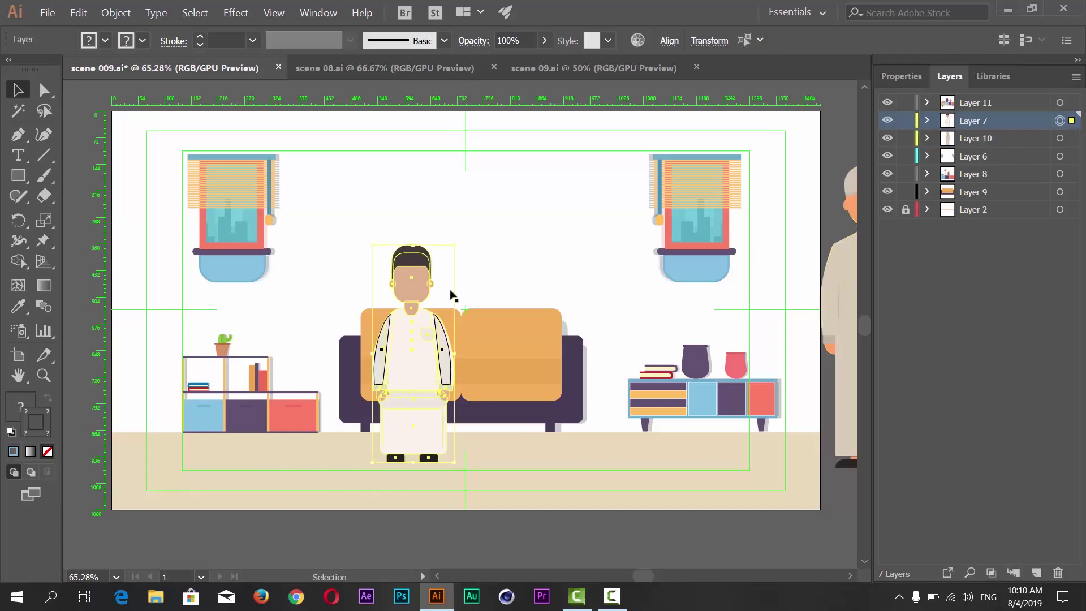
left_click_drag(595, 243, 490, 249)
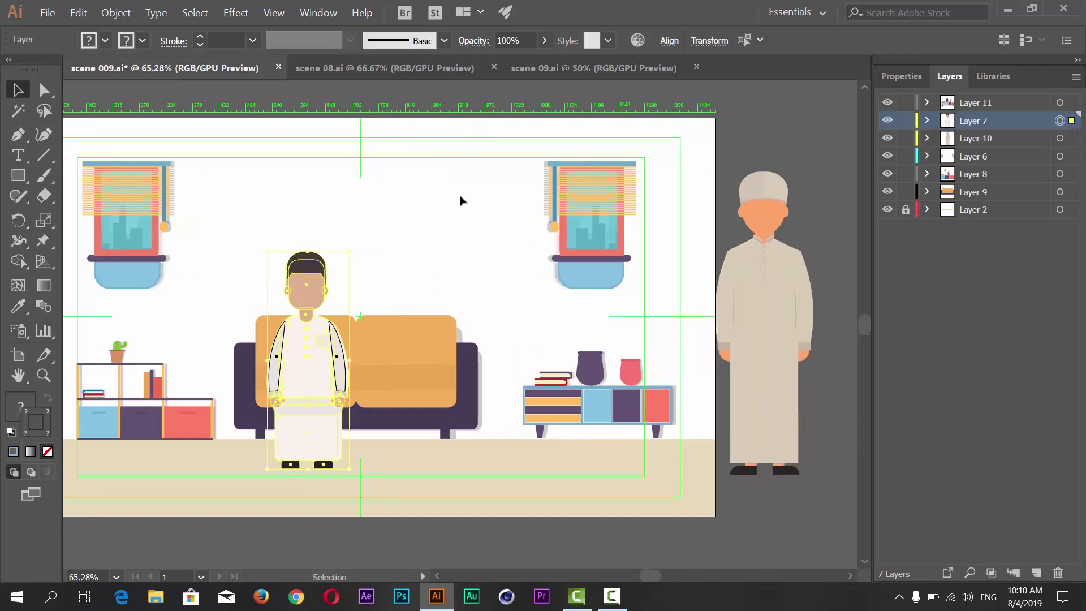
key("shift+Right")
key("shift+Right")
key("shift+Right")
key("shift+Right")
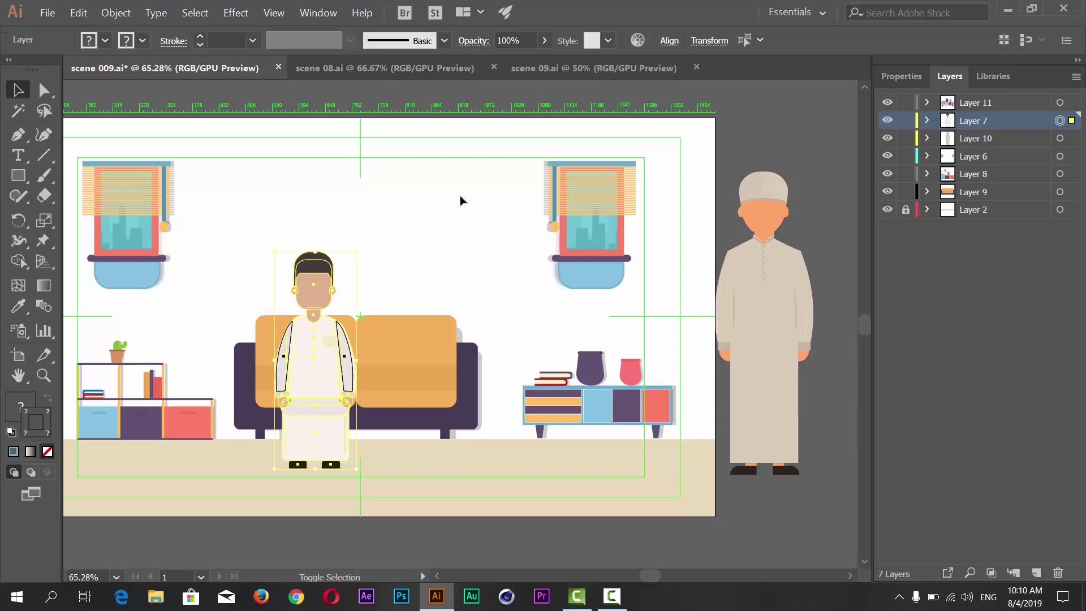
key("shift+Right")
key("shift+Right")
key("shift+Right")
key("shift+Right")
key("shift+Right")
key("shift+Right")
key("shift+Right")
key("shift+Right")
key("shift+Right")
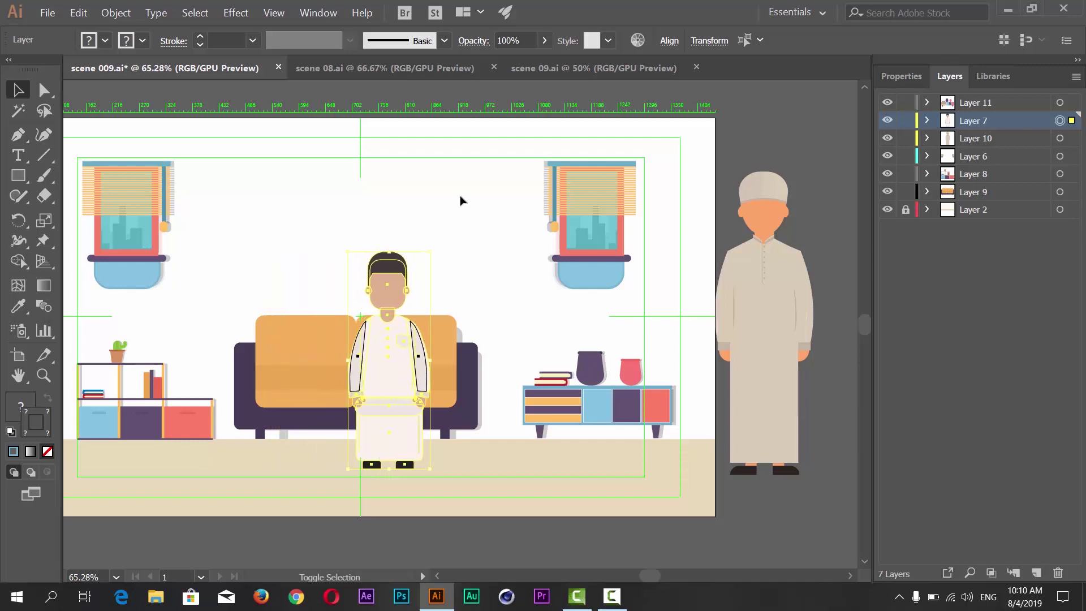
key("shift+Right")
key("shift+Right")
key("shift+Right")
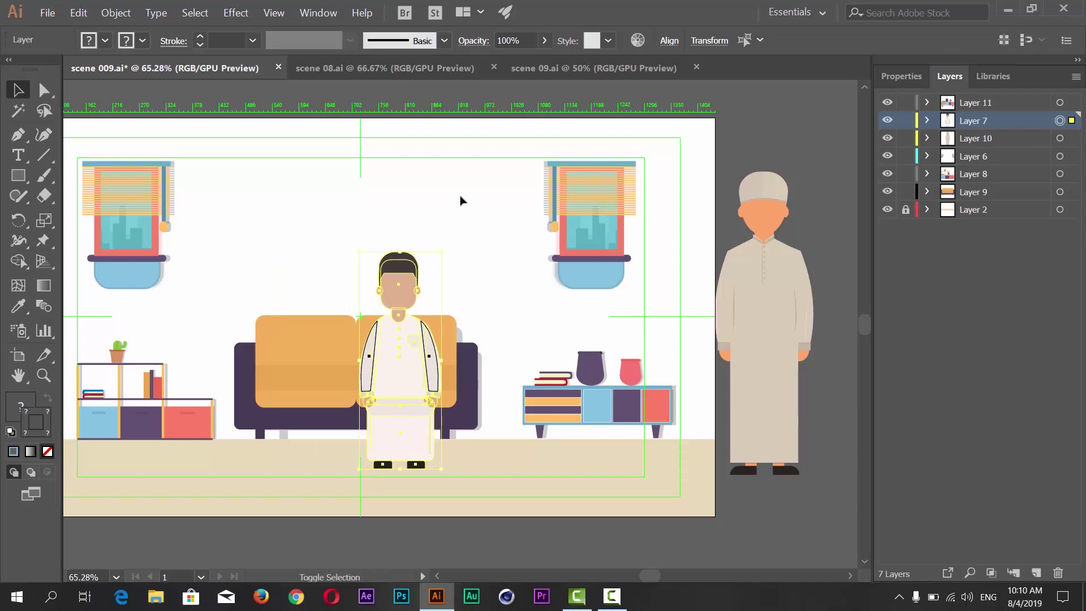
key("shift+Right")
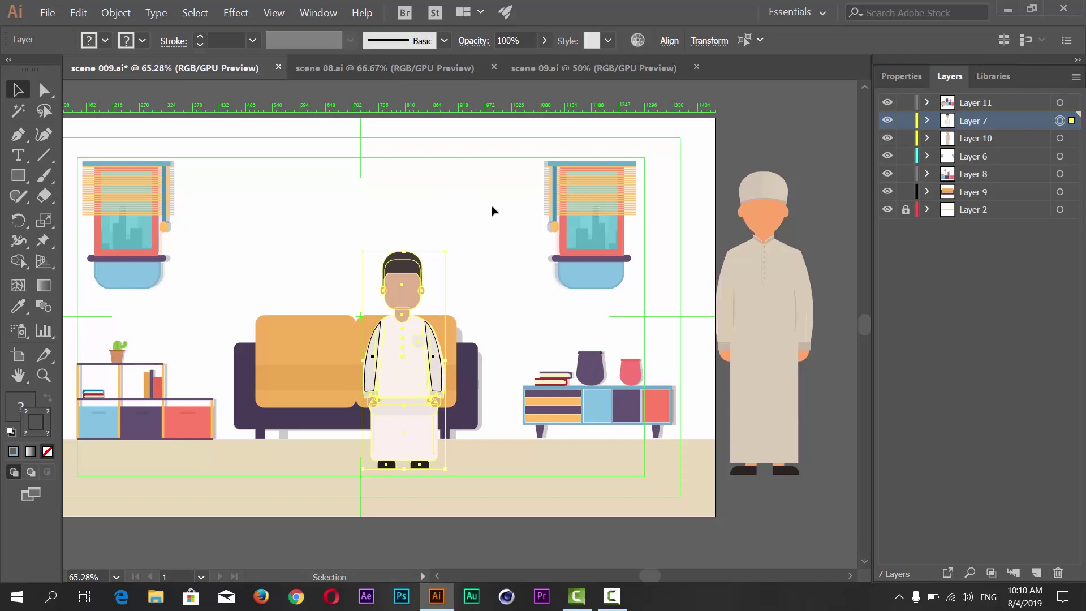
Raise the boy slightly on the sofa, then deselect him.
key("shift+Up")
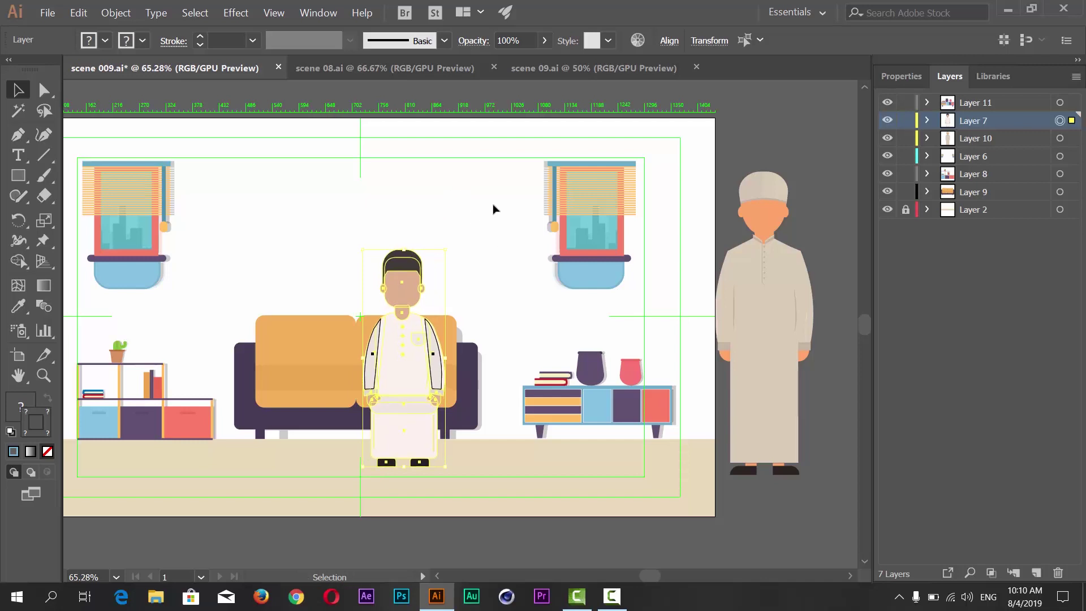
key("shift+Up")
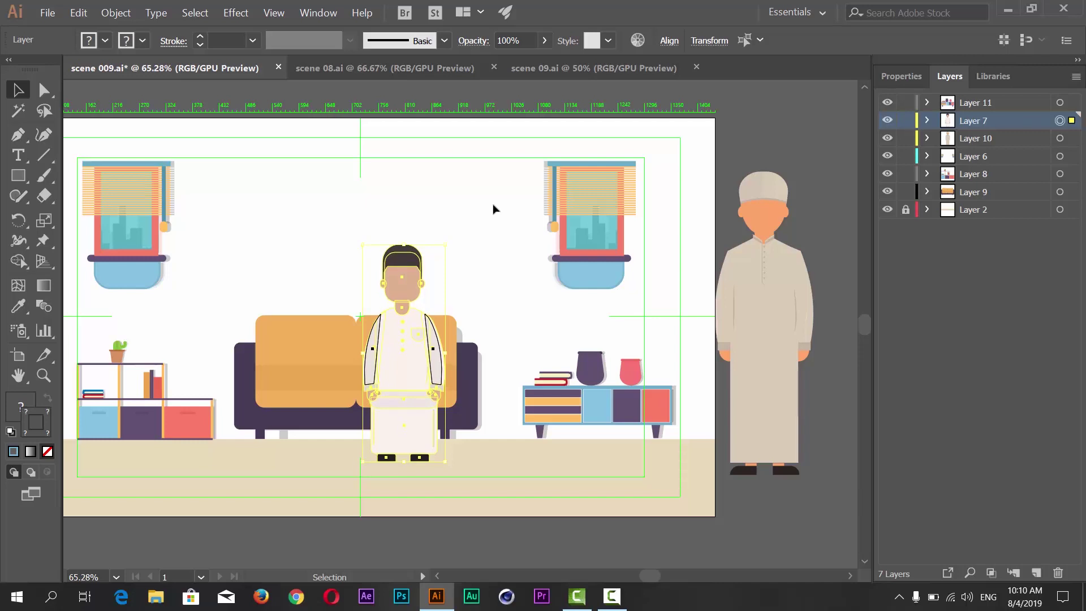
key("shift+Up")
key("shift+Up")
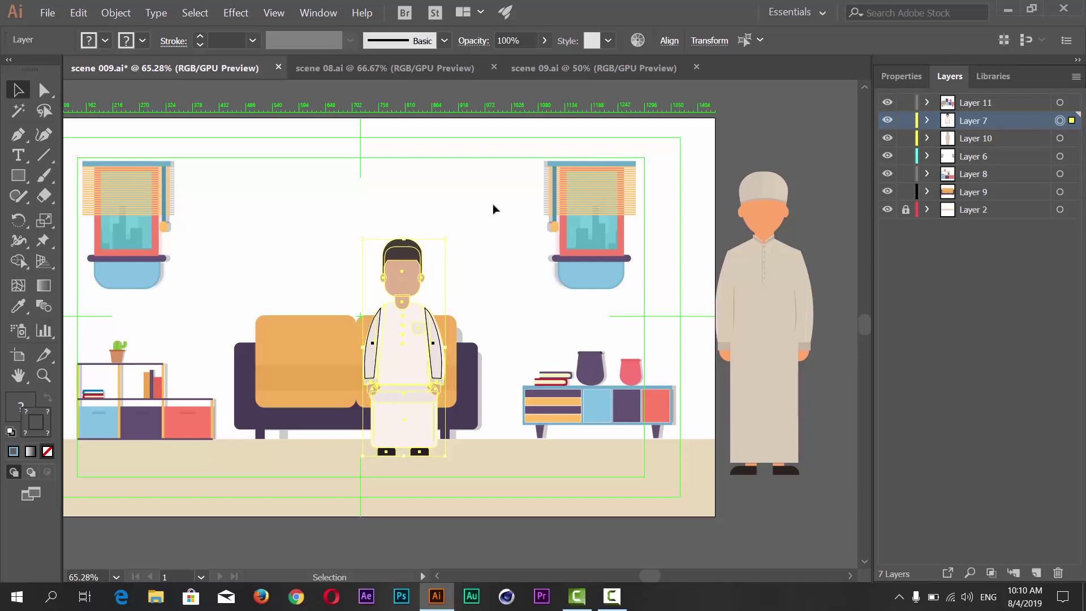
key("ctrl+shift+a")
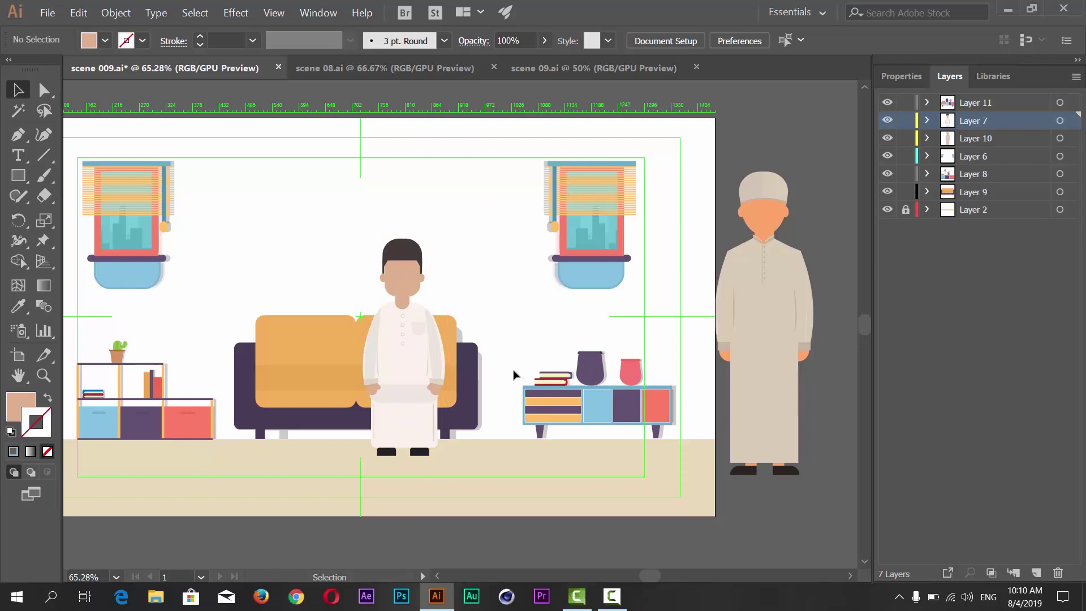
left_click_drag(577, 308, 555, 313)
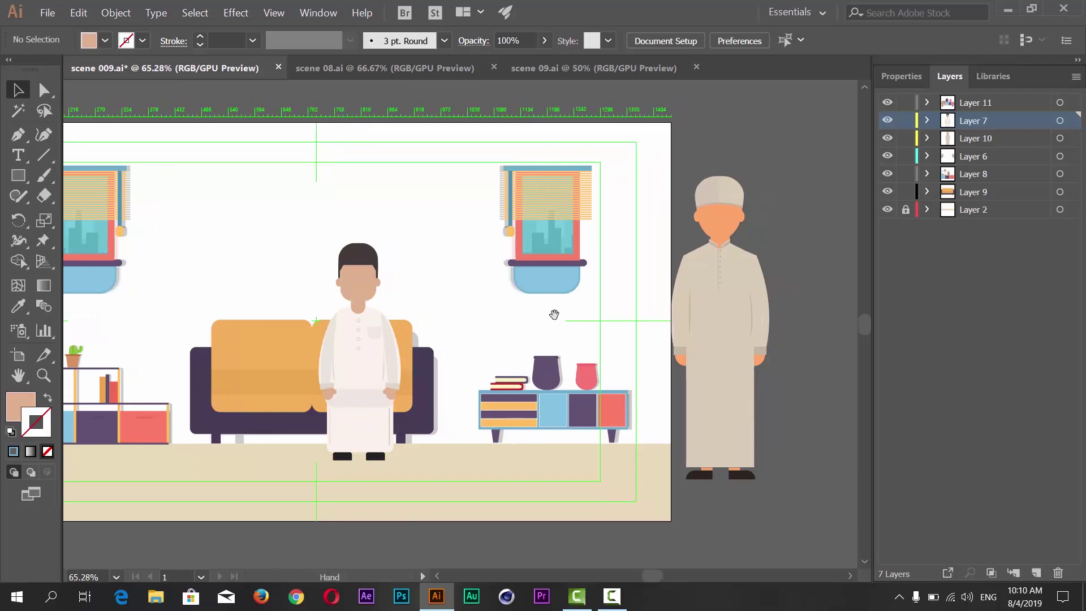
Scale the elderly man to about 236 × 726 px and move him to the sofa's left side.
left_click(1060, 138)
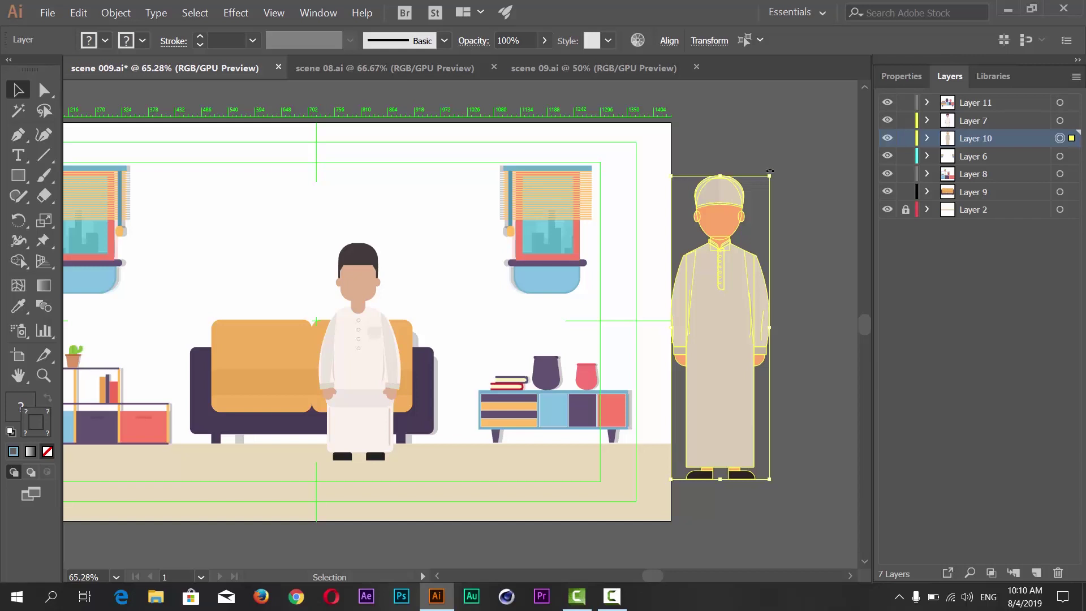
key("shift")
left_click_drag(770, 176, 762, 197)
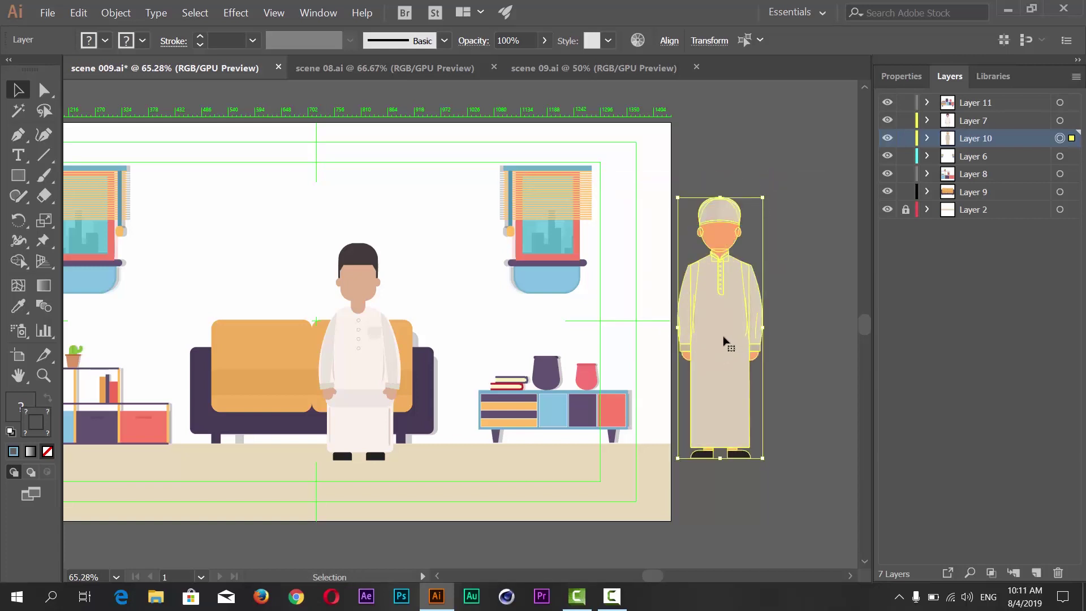
left_click_drag(724, 342, 277, 337)
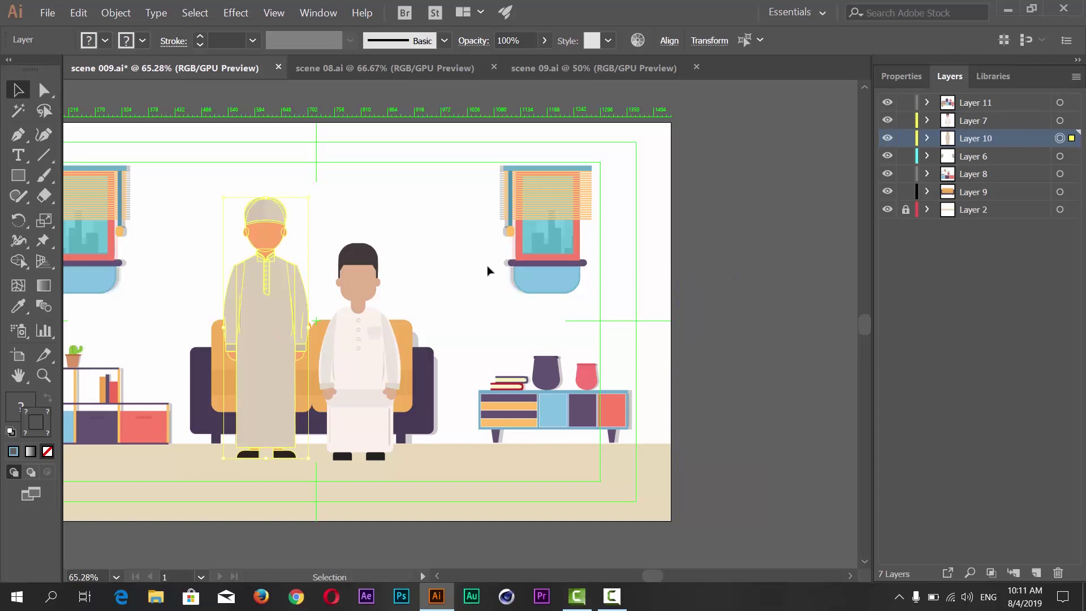
mouse_move(381, 244)
left_mouse_down()
mouse_move(583, 223)
mouse_move(579, 237)
left_mouse_up()
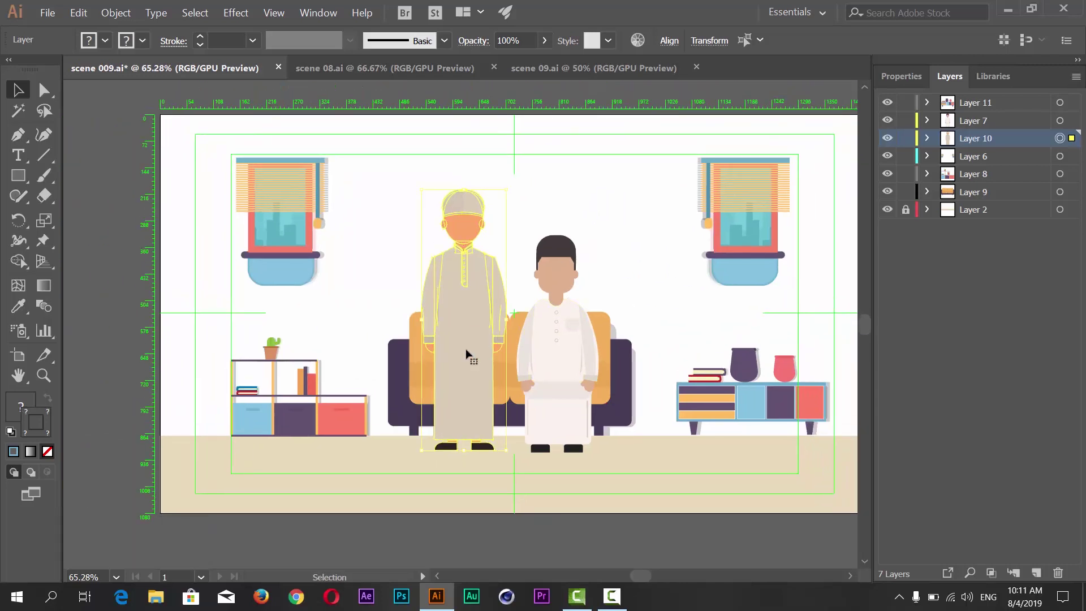
key("ctrl+plus")
key("ctrl+plus")
key("ctrl+plus")
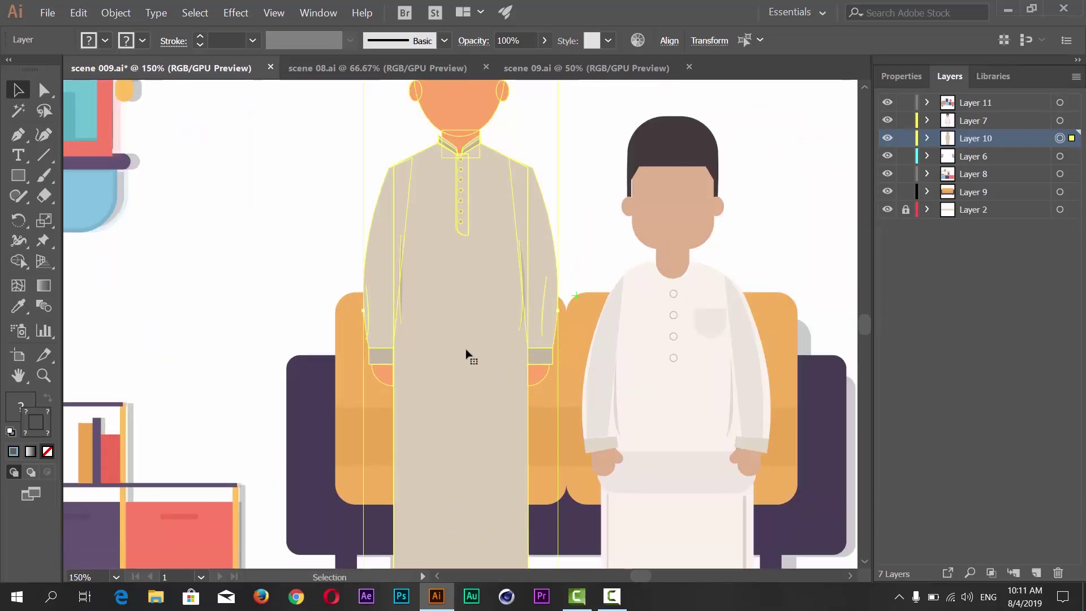
Raise the robe's two bottom anchor points so the hem reaches the sofa seat.
scroll(466, 353, "down", 4)
scroll(466, 353, "down", 2)
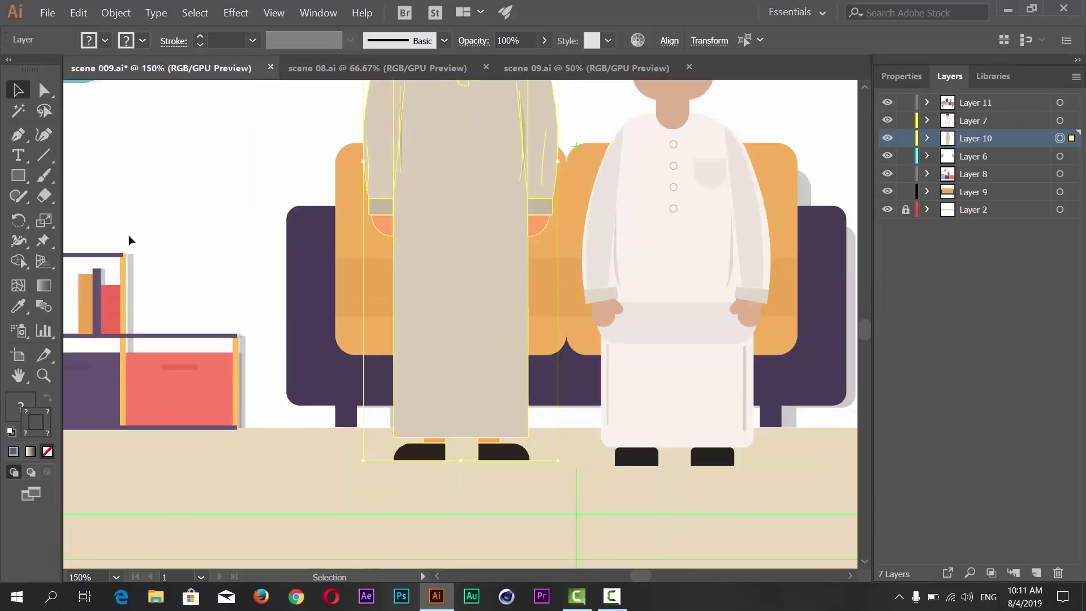
left_click(45, 90)
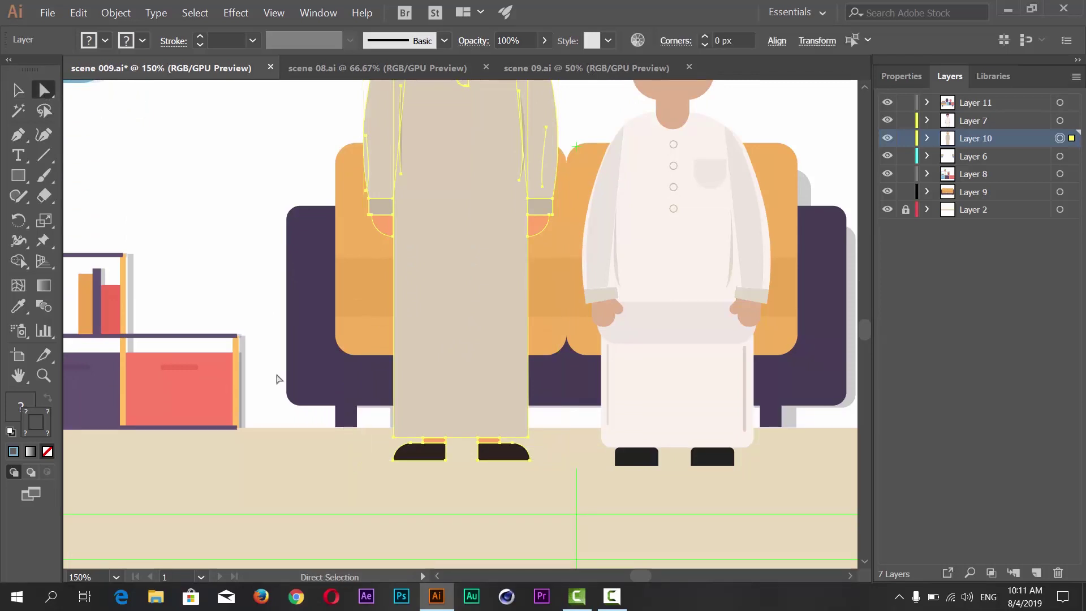
left_click(295, 456)
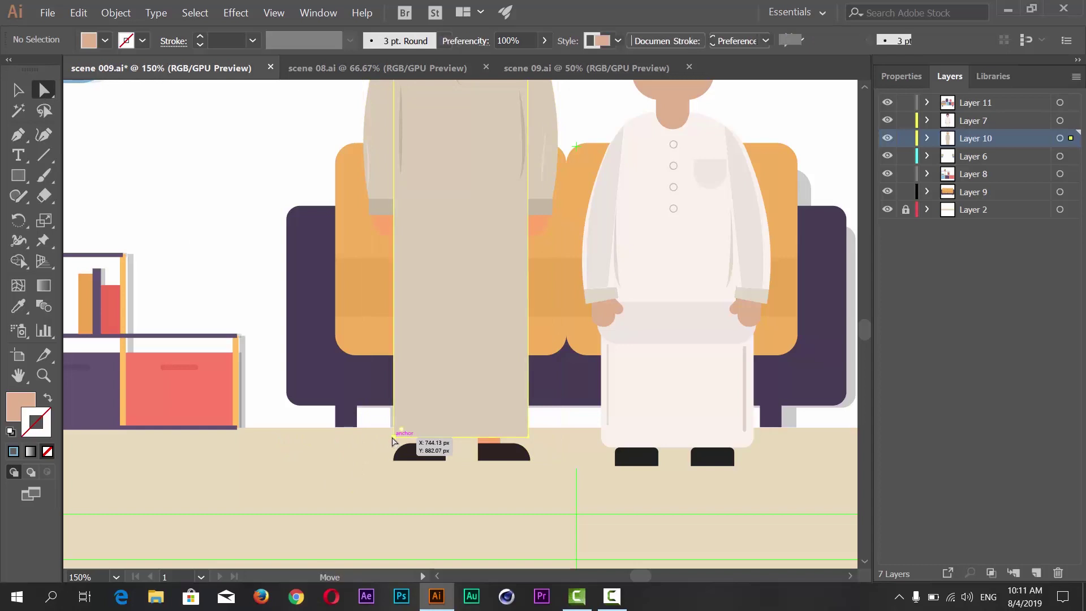
left_click(395, 443)
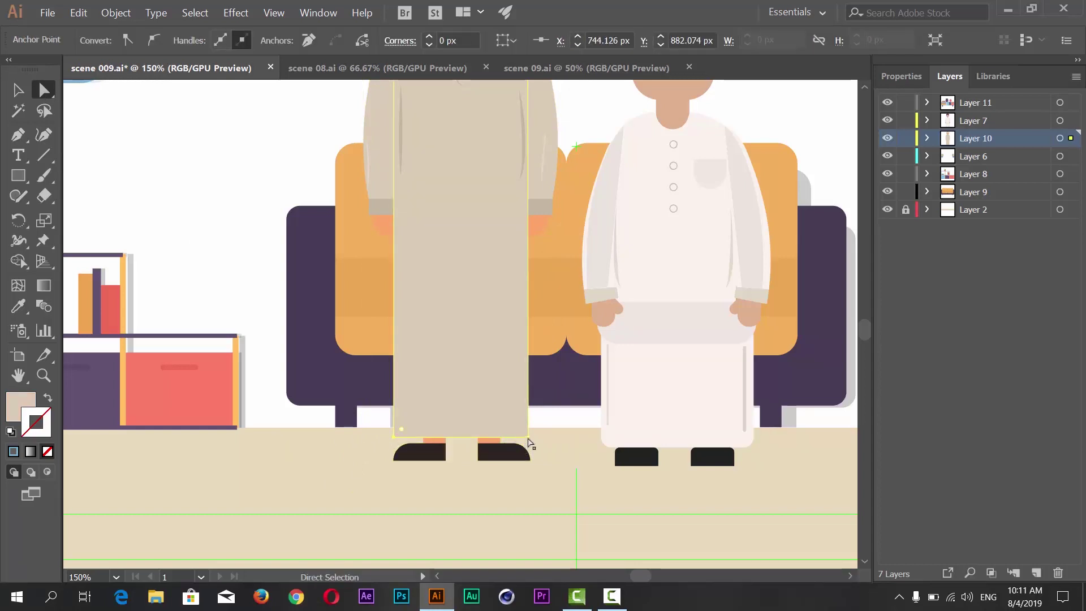
left_click(528, 438, "shift")
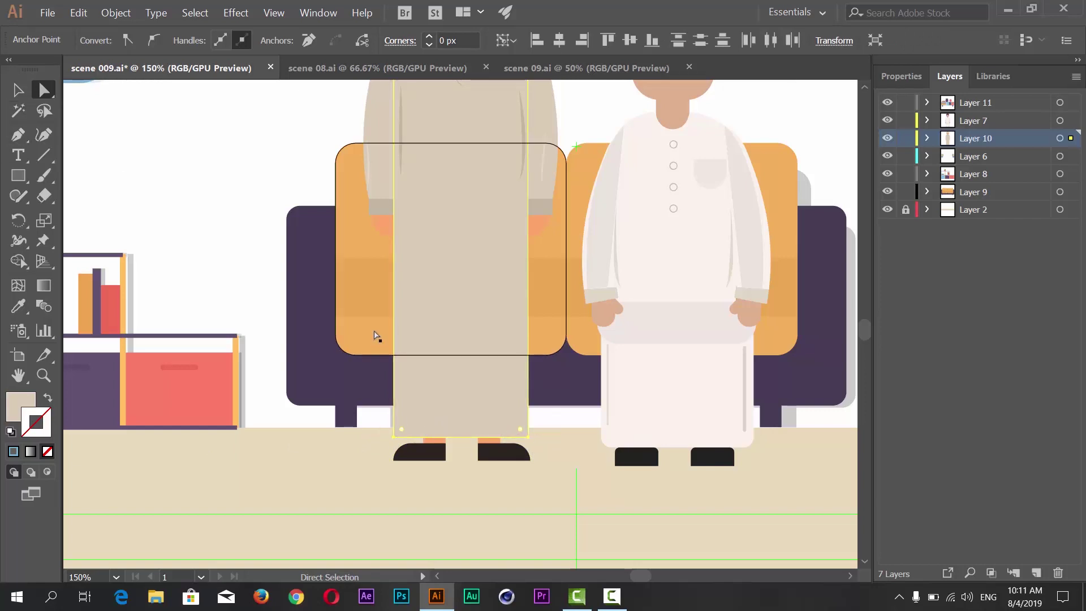
key("ctrl")
key("shift+Up")
key("shift+Up")
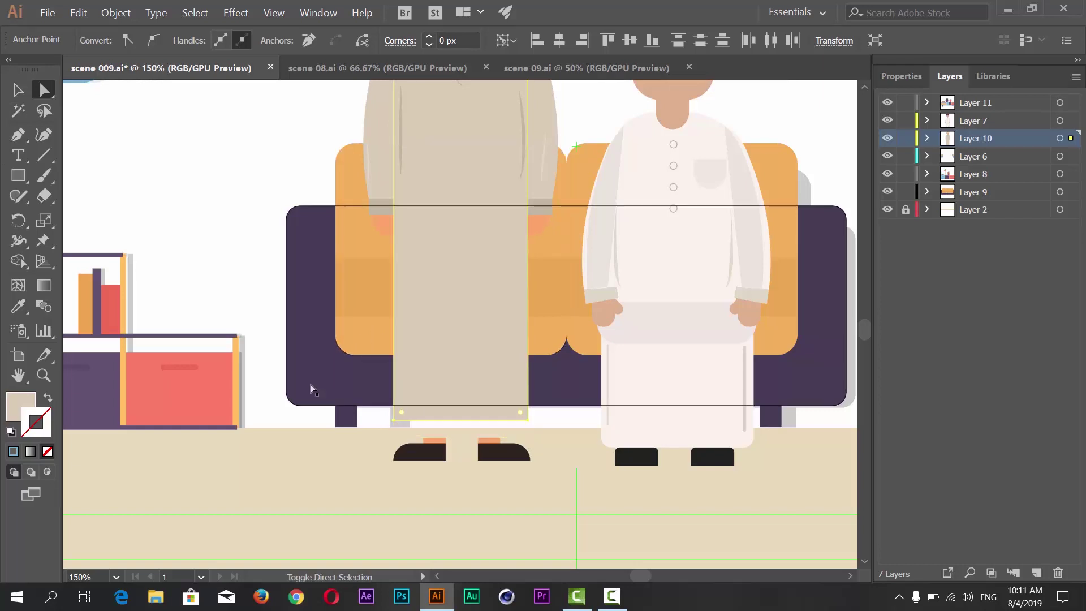
key("shift+Up")
key("shift+Up")
key("shift+Up")
key("shift+Up")
key("shift+Up")
key("shift+Up")
key("shift+Up")
key("shift+Up")
key("shift+Up")
key("shift+Up")
key("shift+Up")
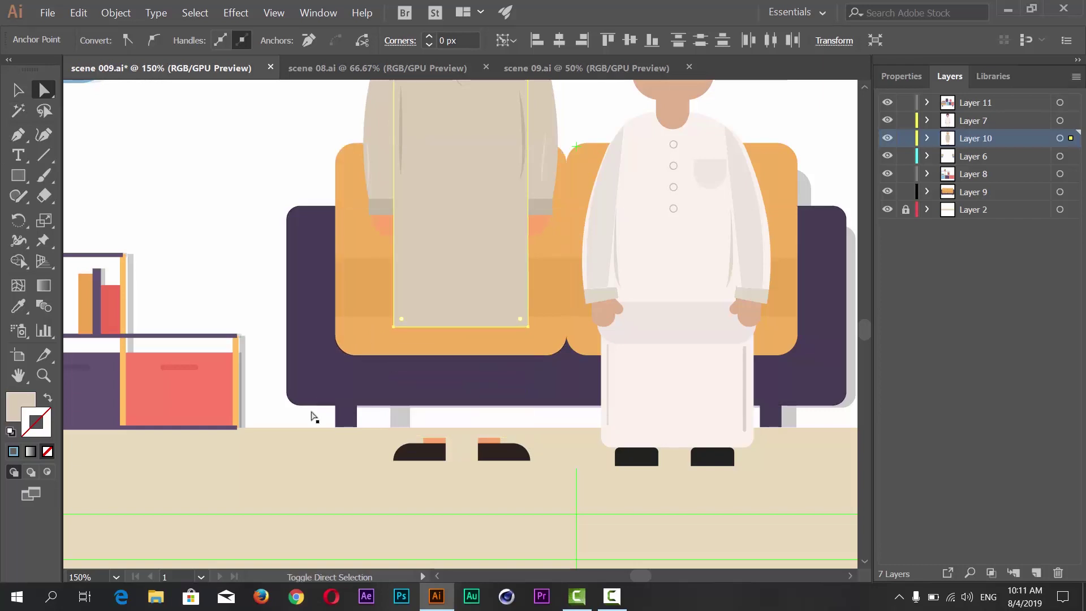
key("shift+Up")
key("shift+Up")
key("shift+Up")
key("shift+Up")
key("shift+Up")
key("shift+Up")
key("shift+Up")
key("shift+Up")
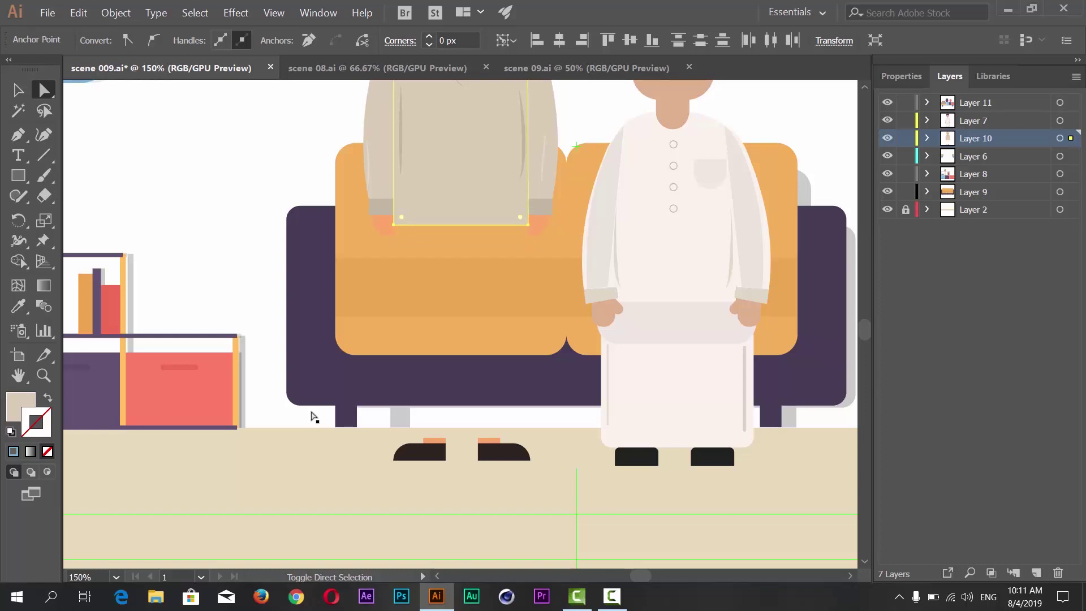
key("shift+Up")
key("shift+Up")
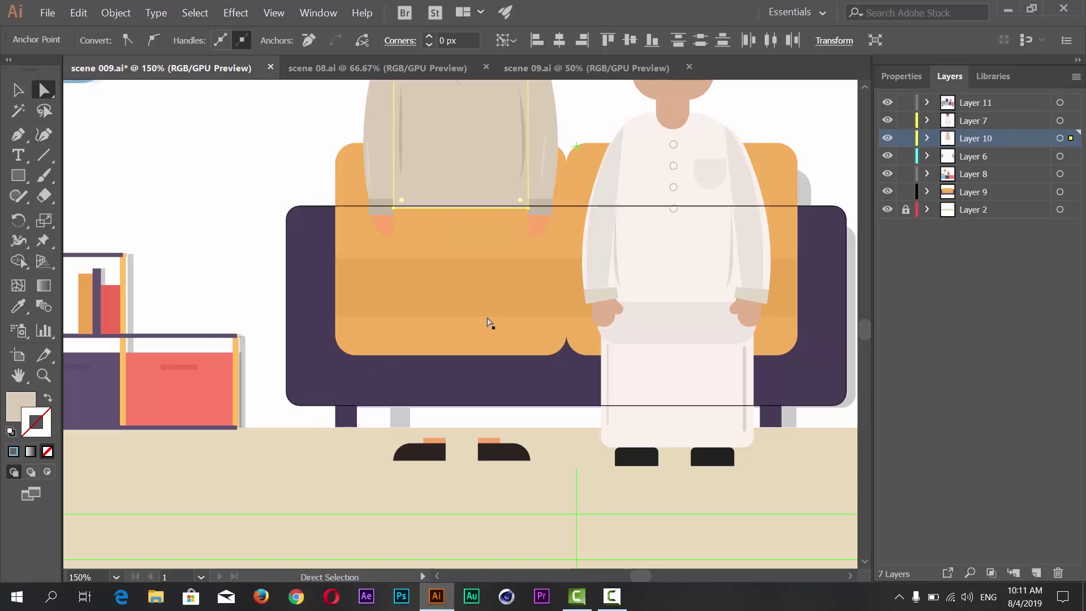
Marquee-select the entire elderly man figure.
left_click_drag(431, 210, 411, 400)
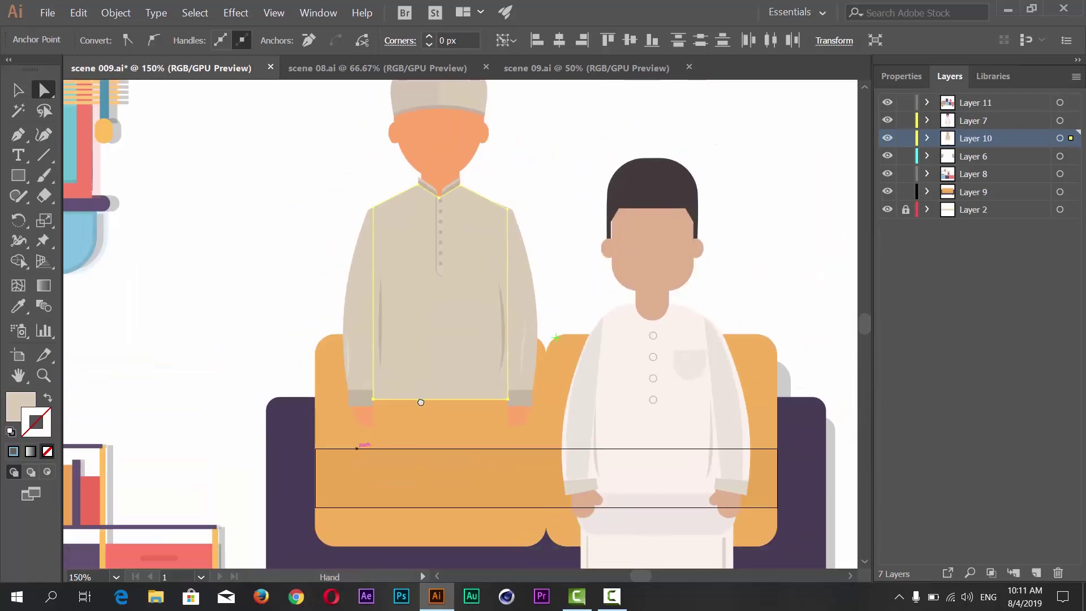
left_click(18, 90)
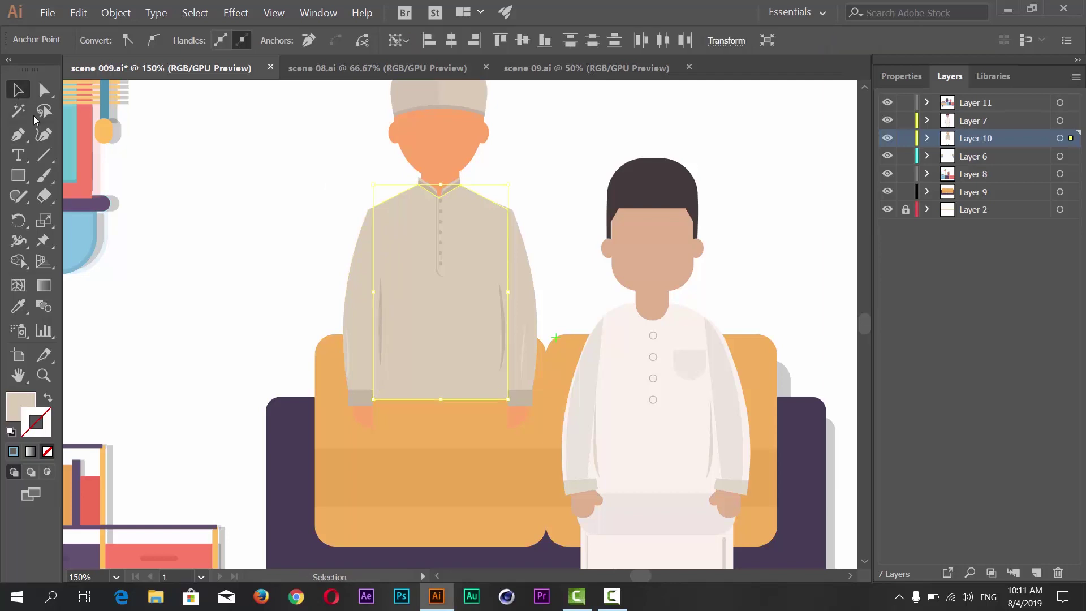
left_click_drag(389, 140, 339, 219)
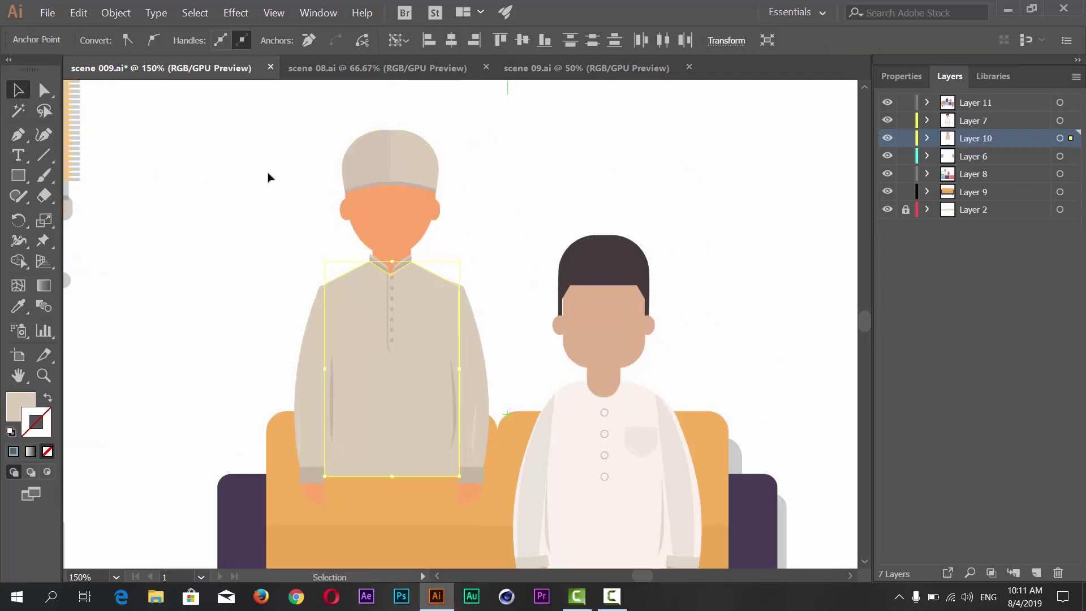
mouse_move(271, 123)
left_mouse_down()
mouse_move(413, 356)
mouse_move(492, 385)
left_mouse_up()
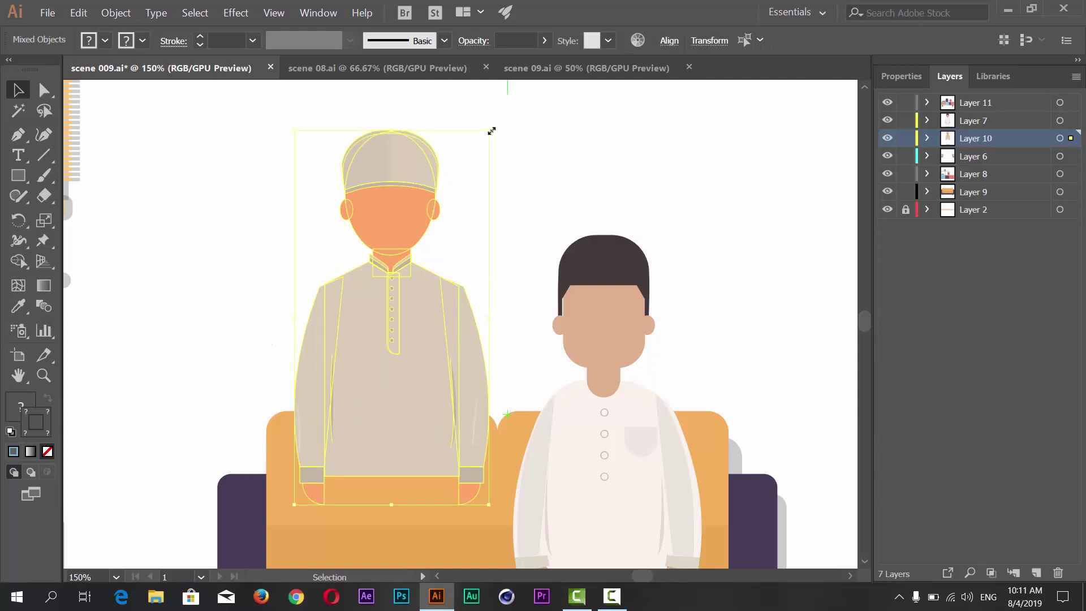
Shrink the elderly man slightly from a corner handle and reselect him.
key("shift")
left_click_drag(489, 132, 478, 146)
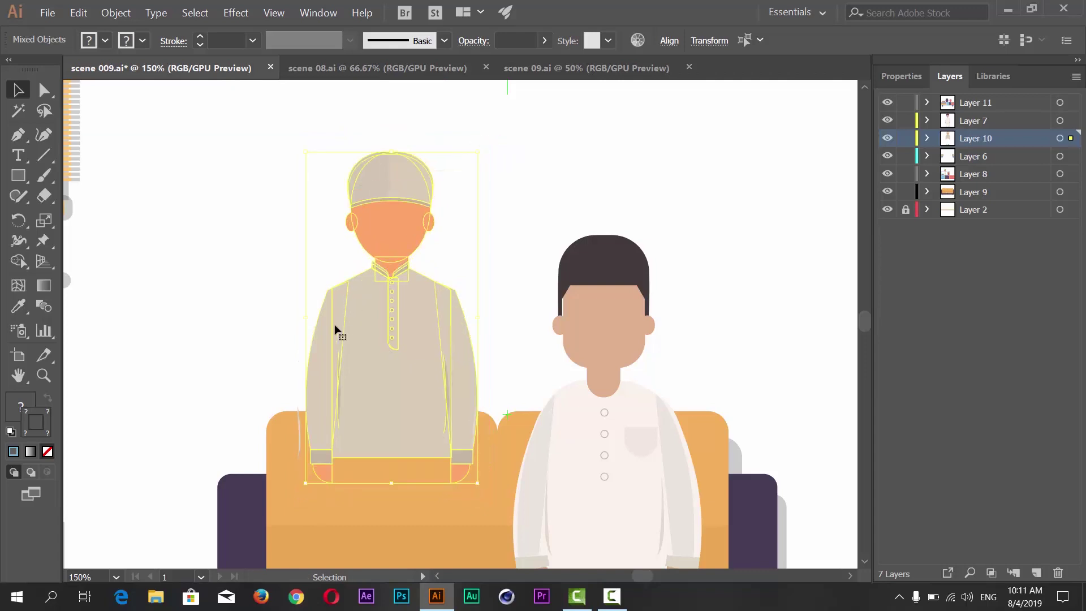
left_click(298, 431)
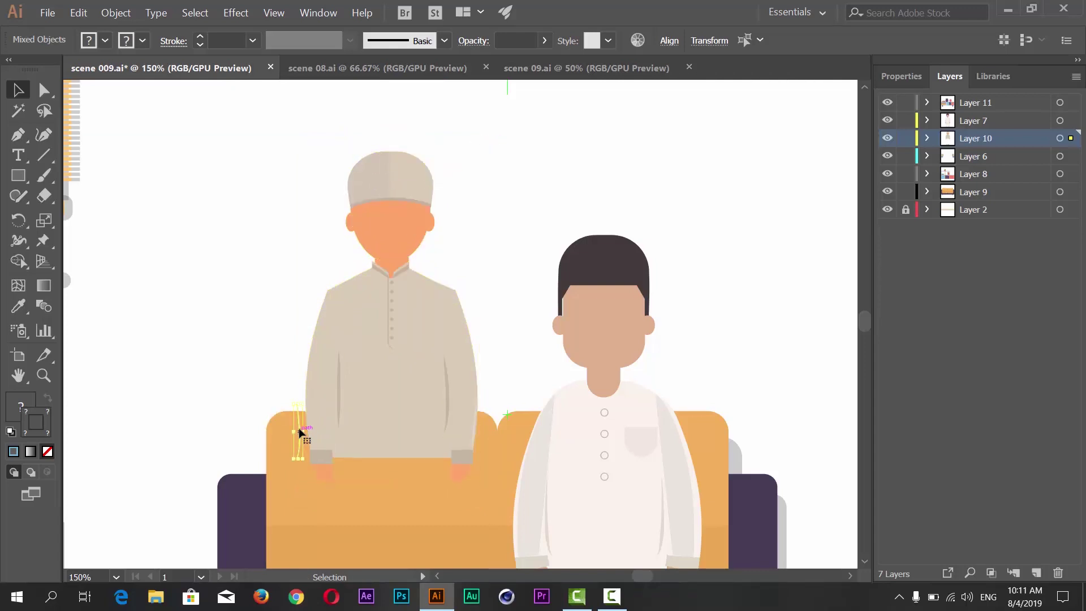
left_click(247, 328)
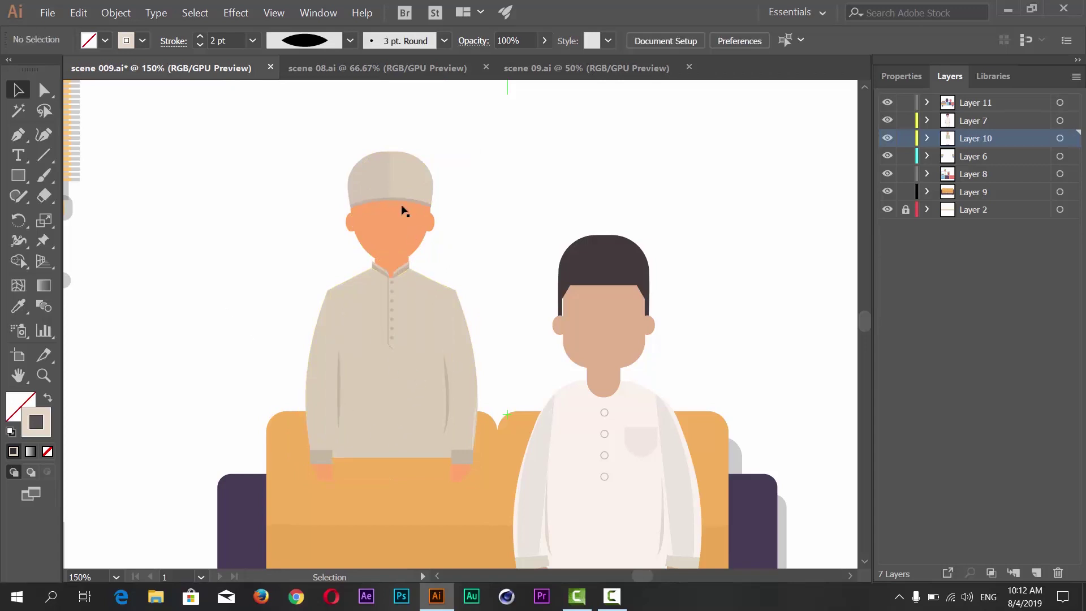
left_click_drag(497, 124, 300, 412)
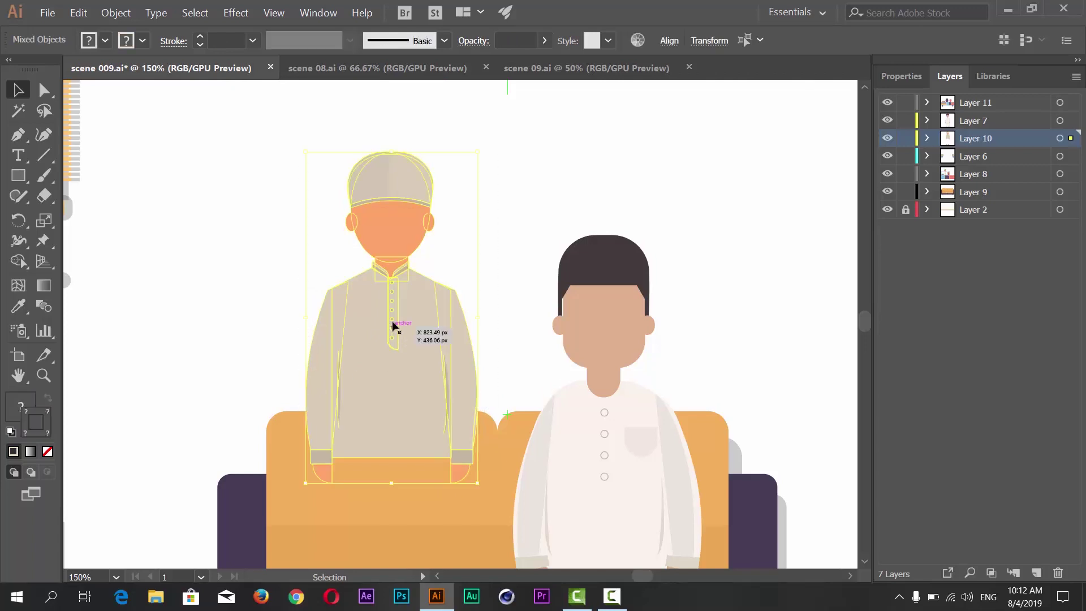
Lower the elderly man onto the left sofa cushion and compare against scene 09.ai.
scroll(416, 311, "down", 5)
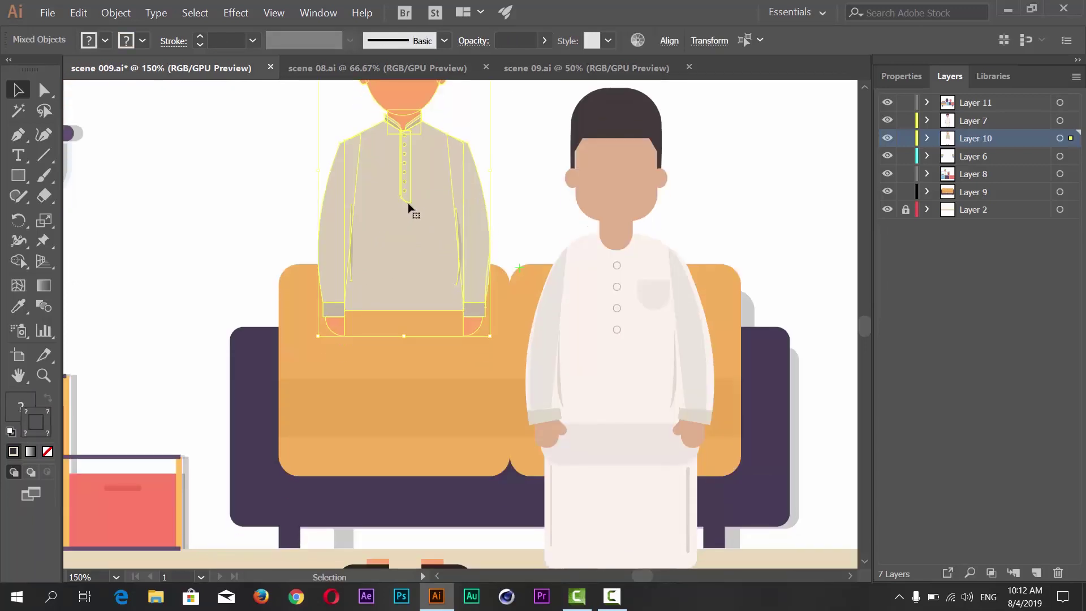
key("shift+Down")
key("shift+Down")
key("shift+Down")
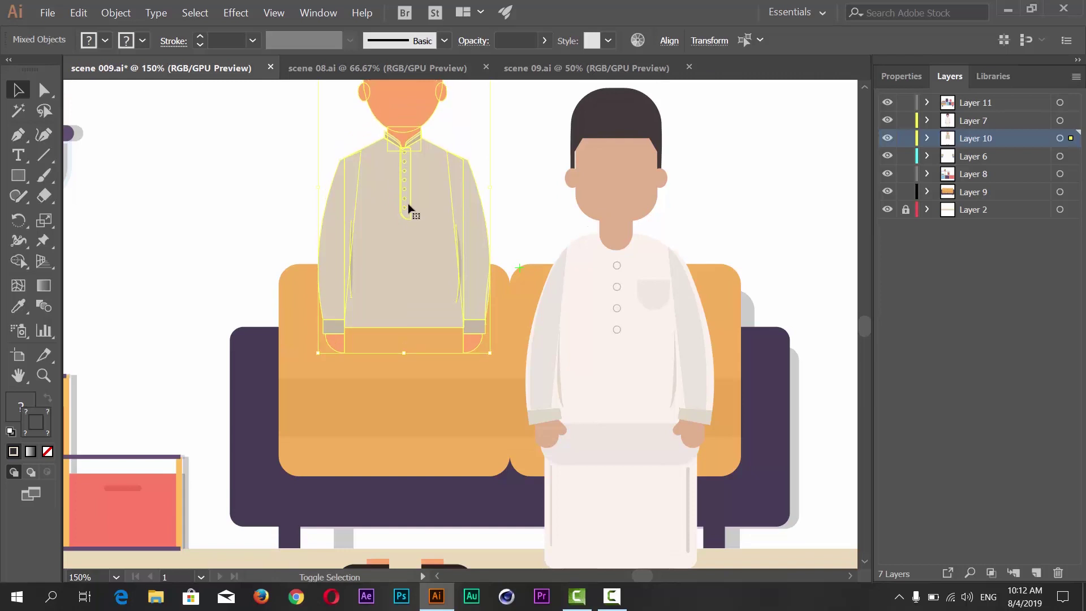
key("shift+Down")
key("shift+Down")
key("shift+Down")
key("shift+Down")
key("shift+Down")
key("shift+Down")
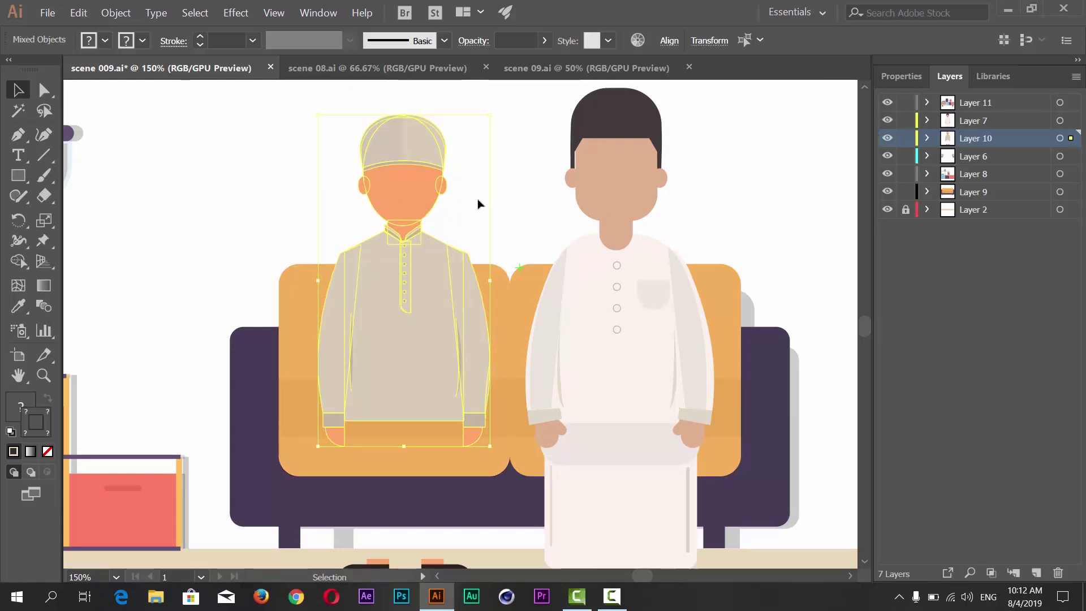
left_click(693, 68)
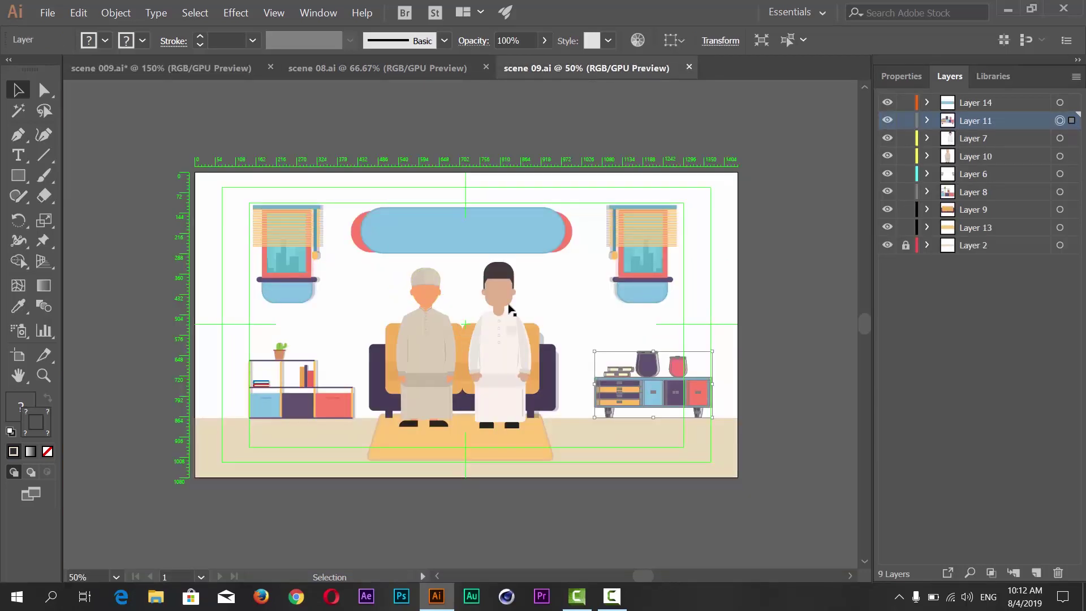
left_click(205, 72)
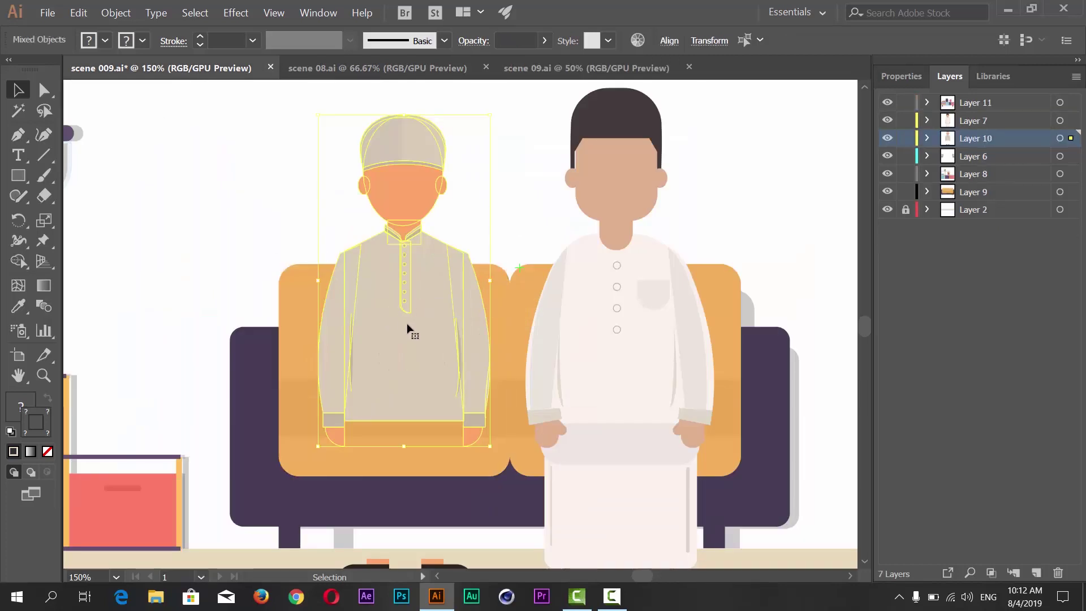
Nudge the boy's kurta's two bottom anchor points down twice to lengthen the shirt.
mouse_move(428, 331)
left_mouse_down()
mouse_move(478, 314)
mouse_move(443, 291)
left_mouse_up()
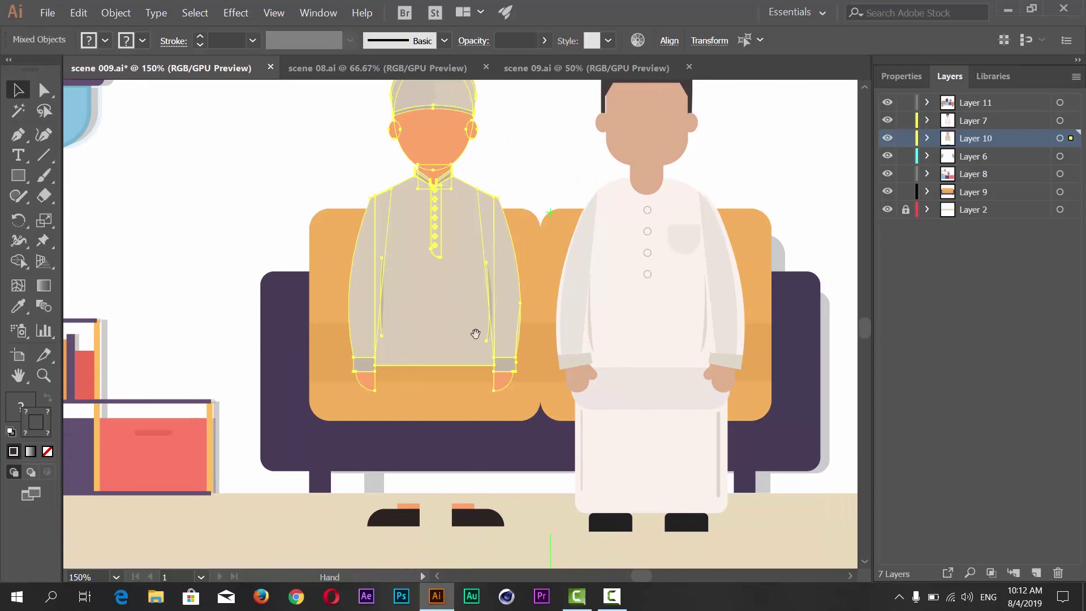
left_click_drag(475, 334, 459, 332)
left_click(643, 394)
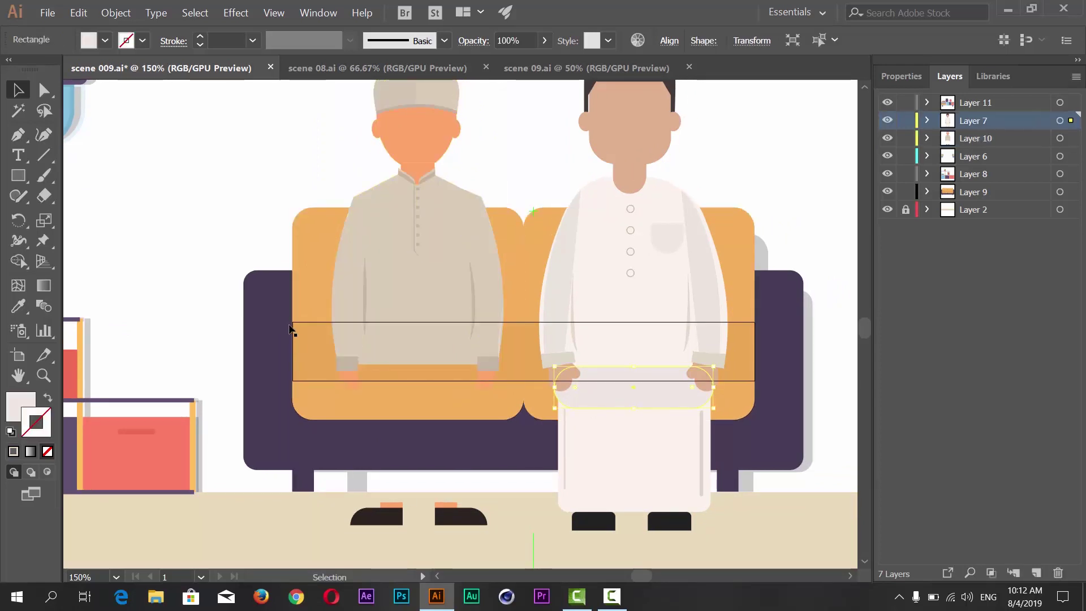
left_click(399, 359)
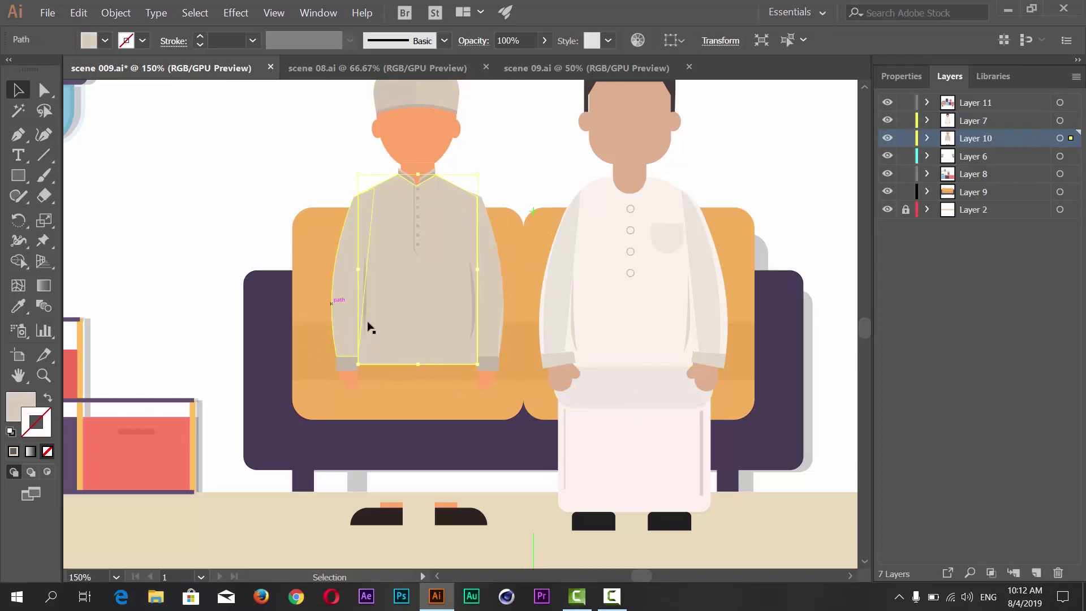
left_click(44, 89)
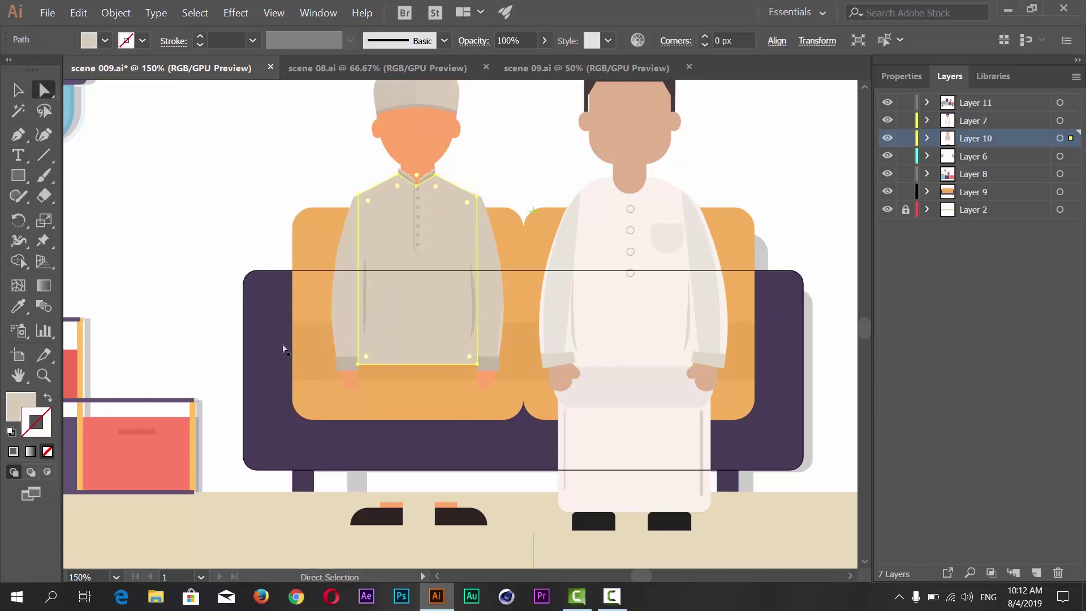
left_click(358, 364)
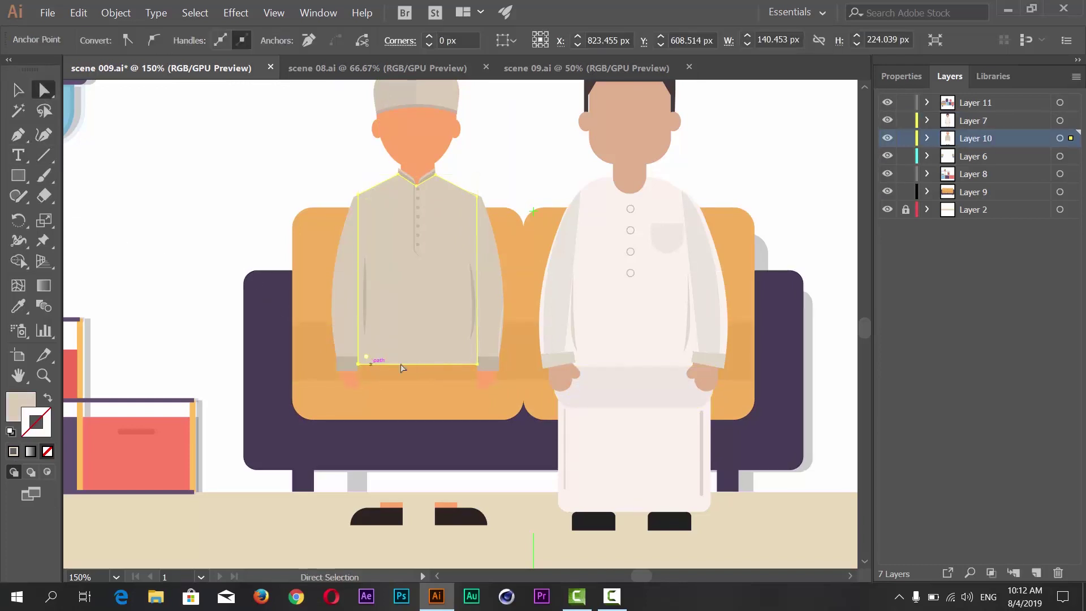
left_click(477, 367, "shift")
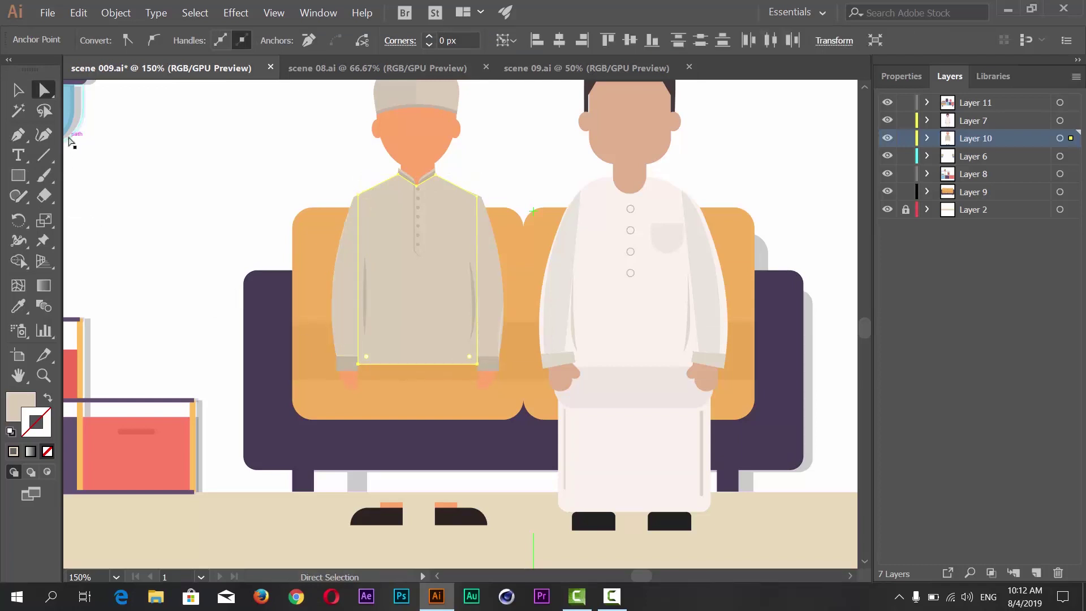
key("Down")
key("Down")
key("Down")
key("Down")
key("Down")
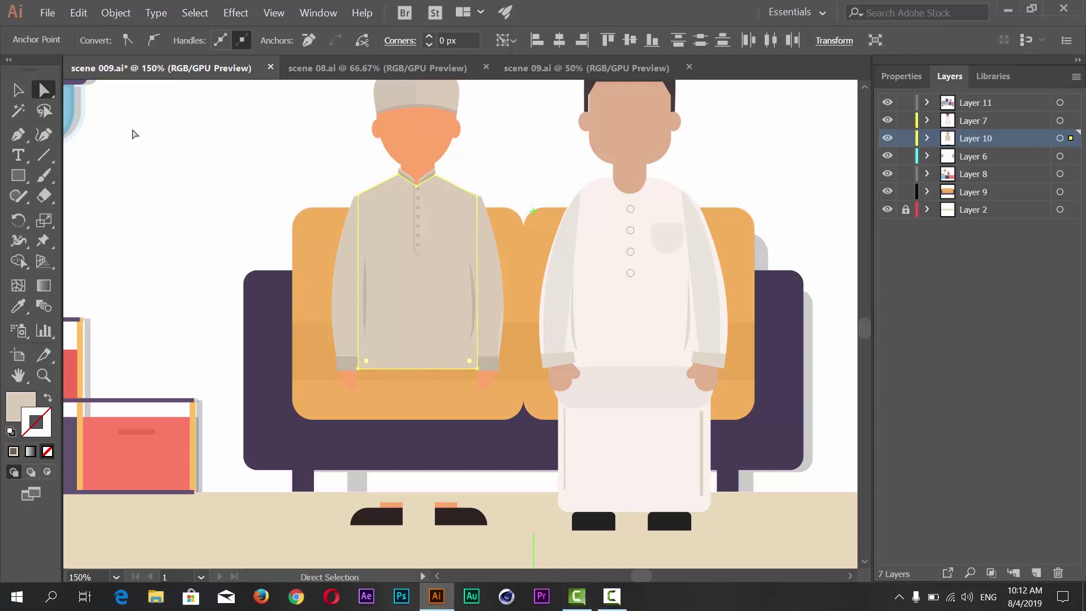
key("Down")
key("Down")
key("Down")
key("Down")
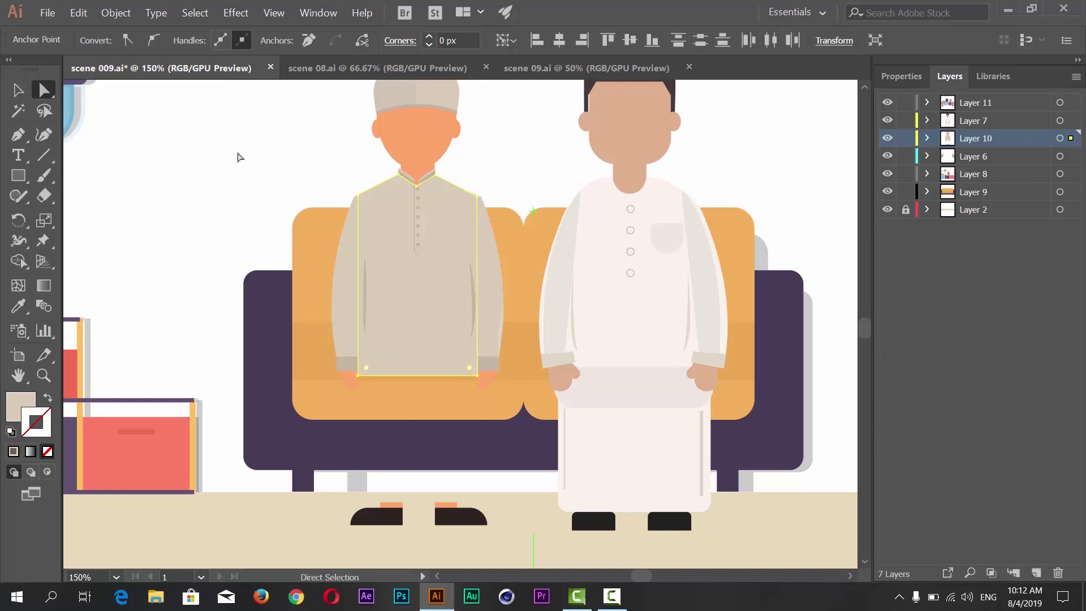
left_click(143, 274)
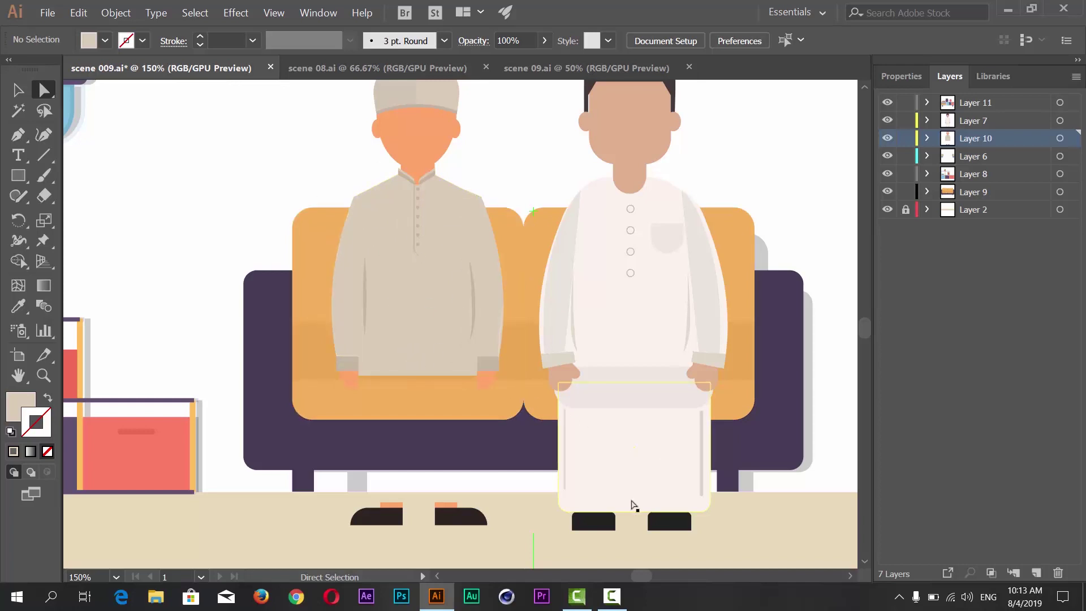
Alt-drag a copy of the elderly man's rounded lap shape onto the boy's lap.
left_click(18, 93)
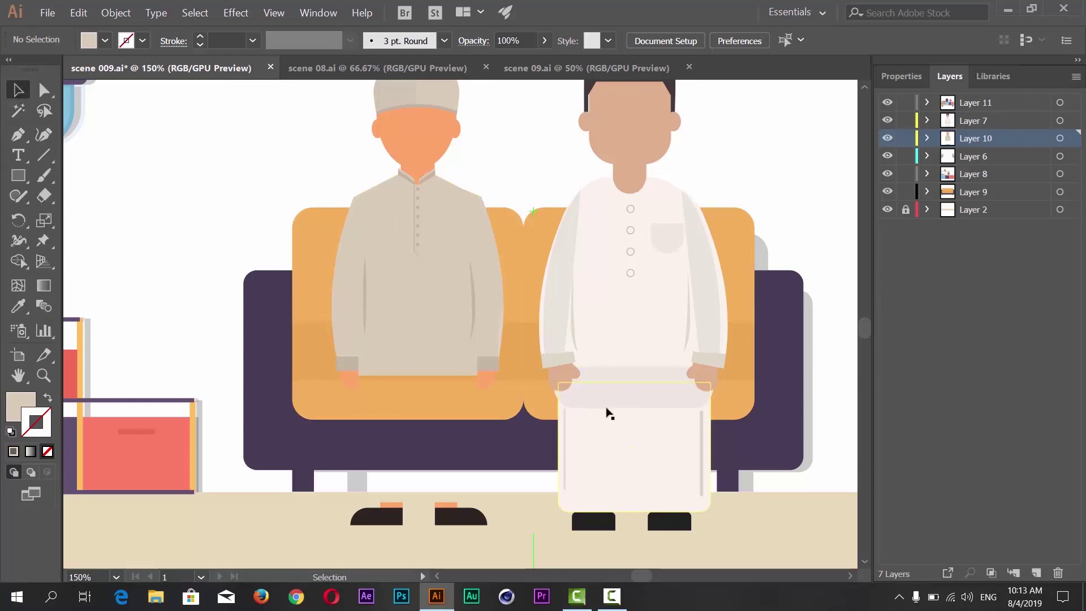
left_click(565, 387)
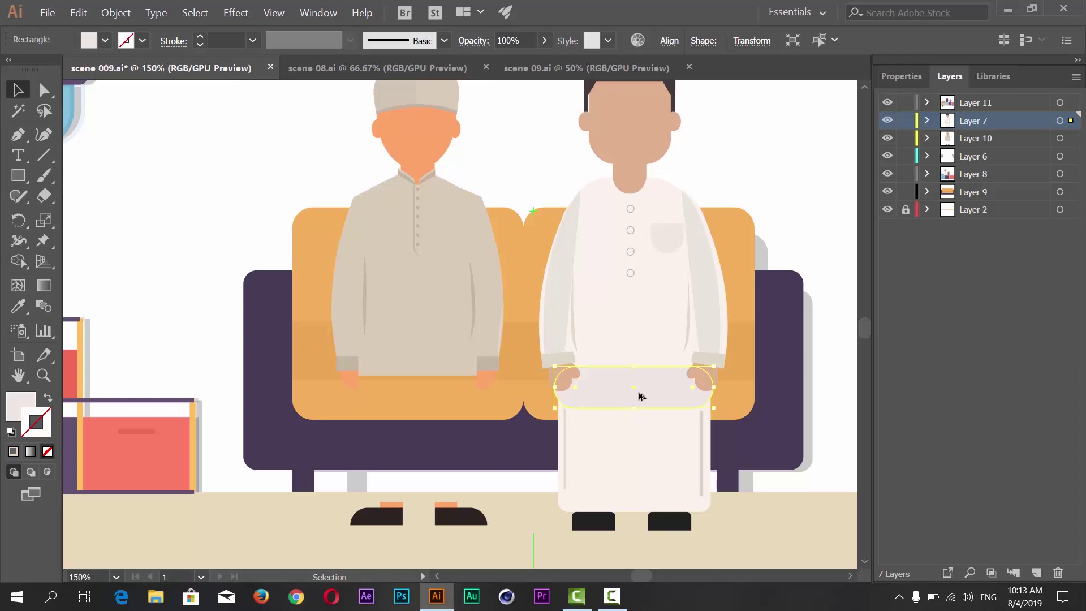
left_click_drag(622, 393, 425, 388)
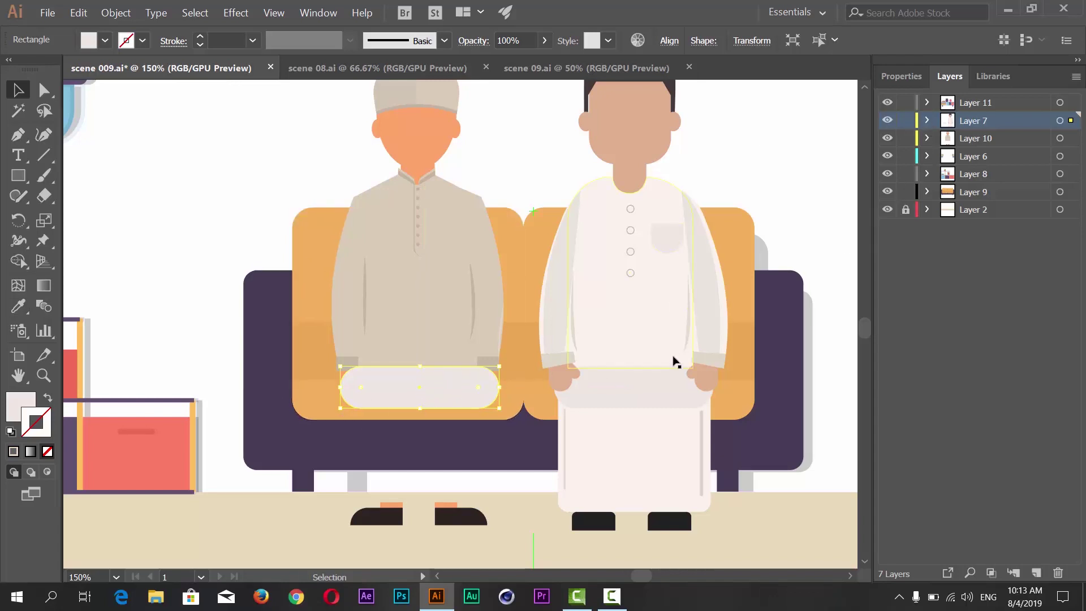
Move the copied lap shape into Layer 10, narrow it slightly and raise it.
left_click(926, 121)
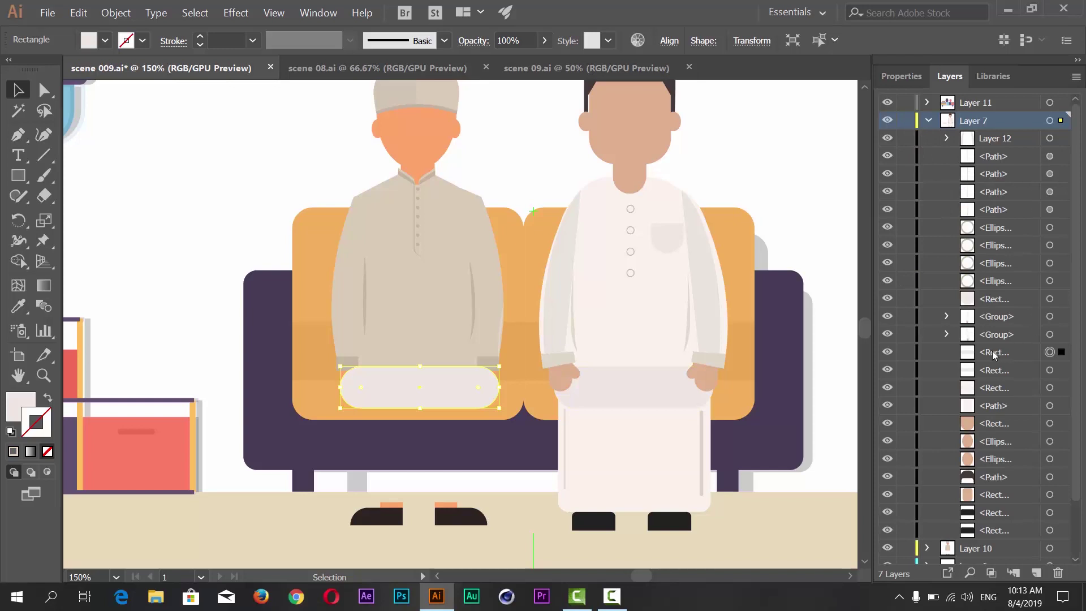
left_click_drag(994, 353, 984, 548)
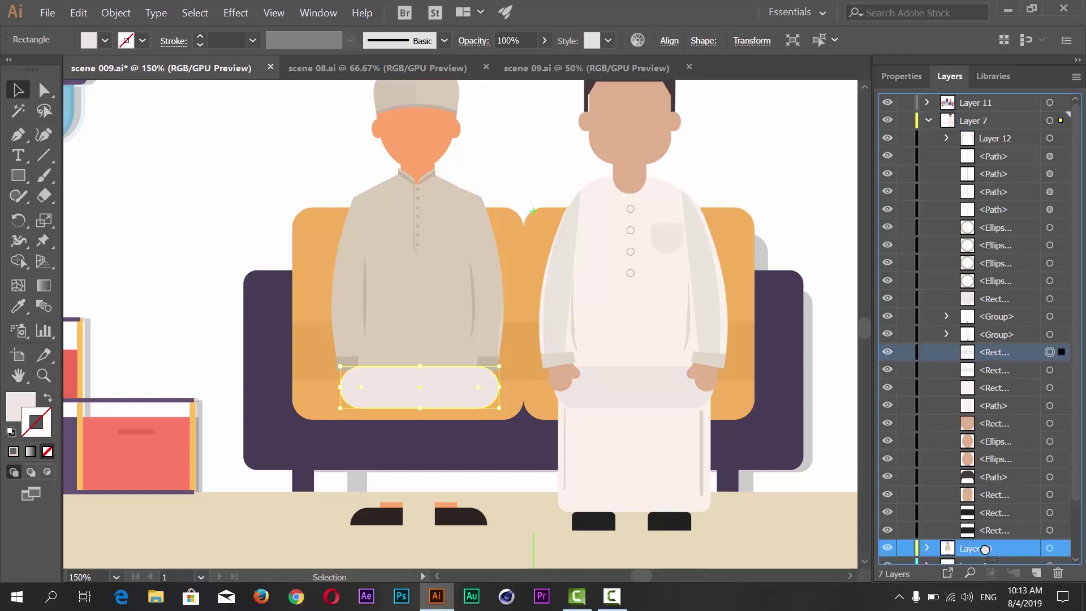
left_click(928, 122)
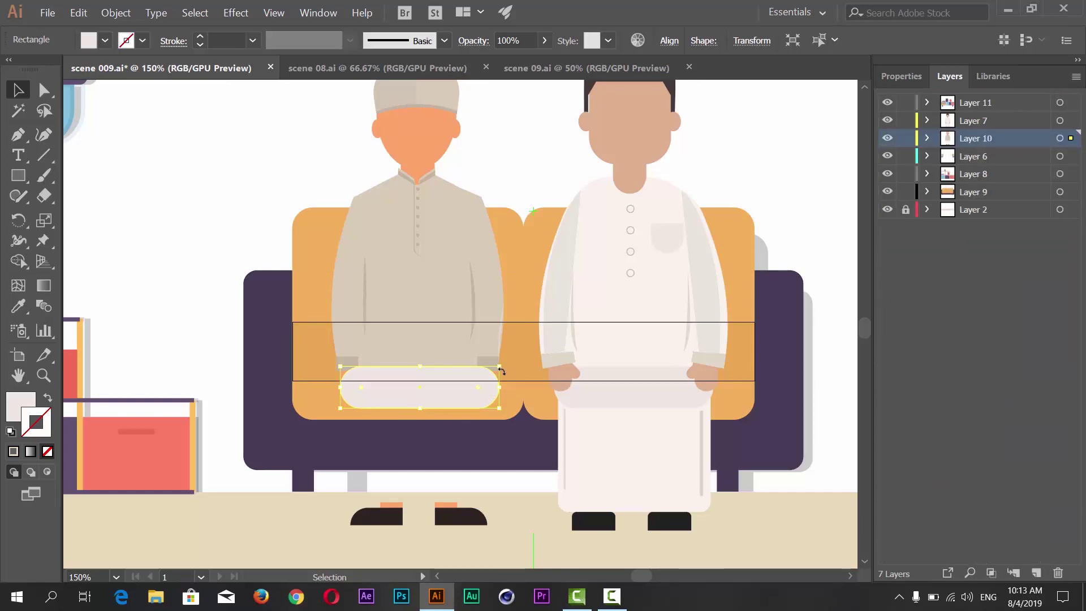
left_click_drag(502, 392, 493, 389)
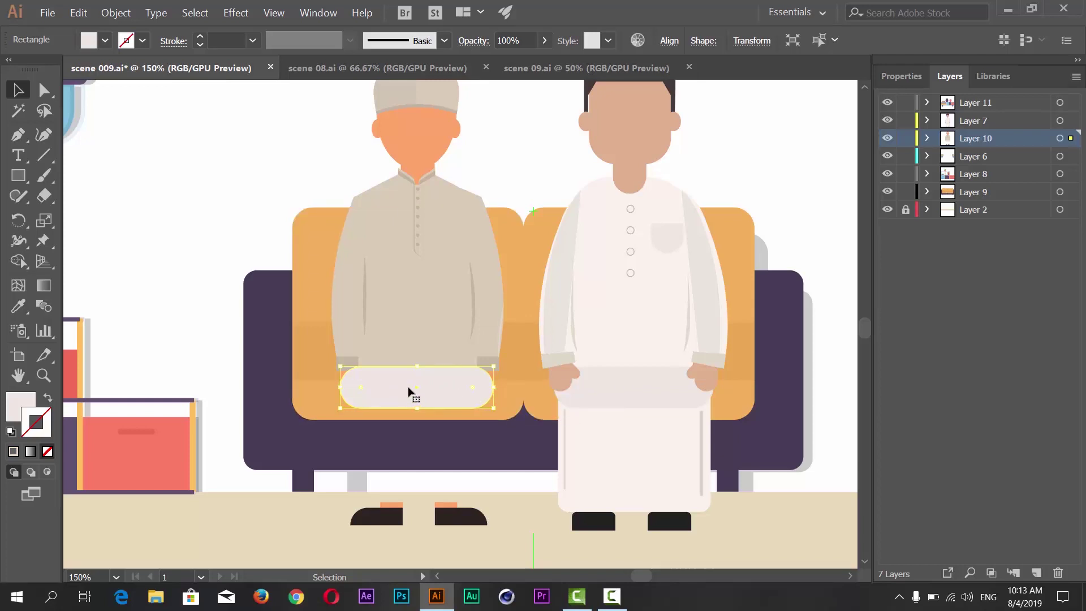
left_click_drag(415, 389, 421, 378)
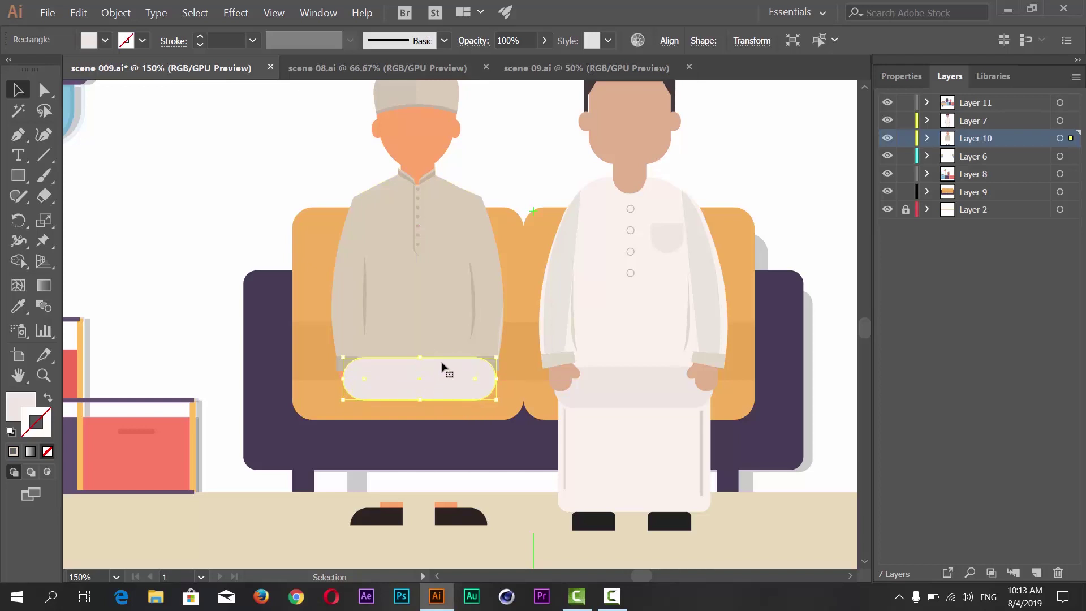
Restack the boy's lap rectangle in Layer 10 so it sits behind both hand groups.
left_click(926, 138)
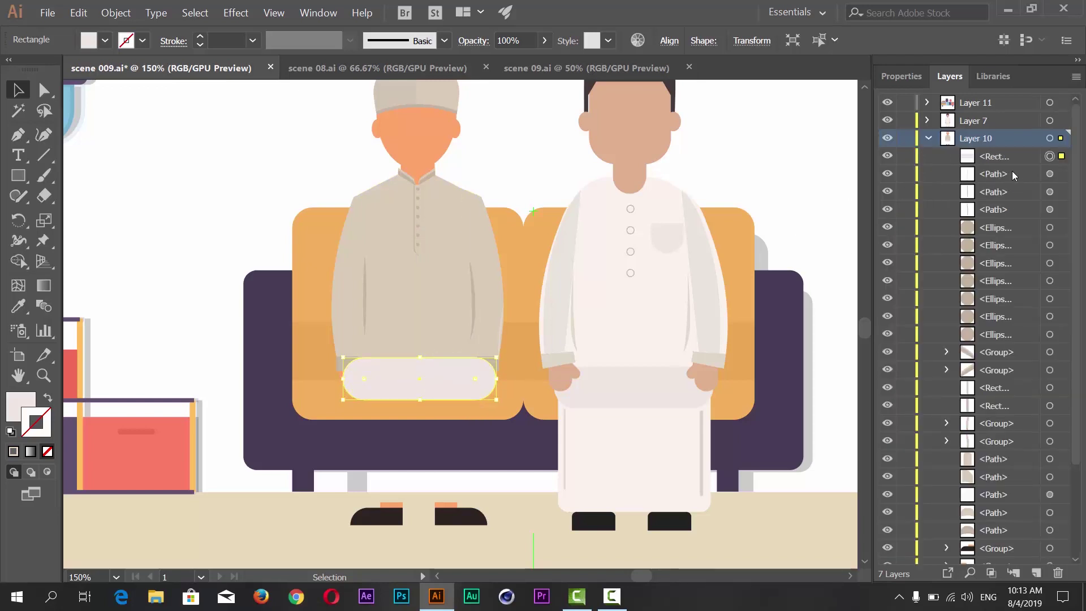
mouse_move(994, 162)
left_mouse_down()
mouse_move(1005, 535)
mouse_move(989, 480)
left_mouse_up()
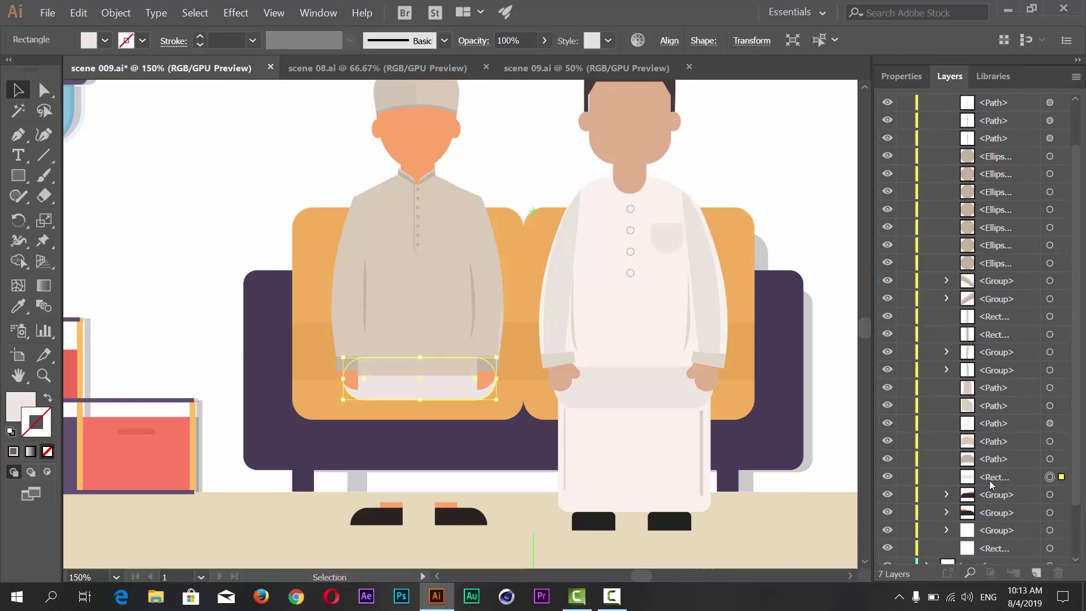
scroll(989, 480, "down", 1)
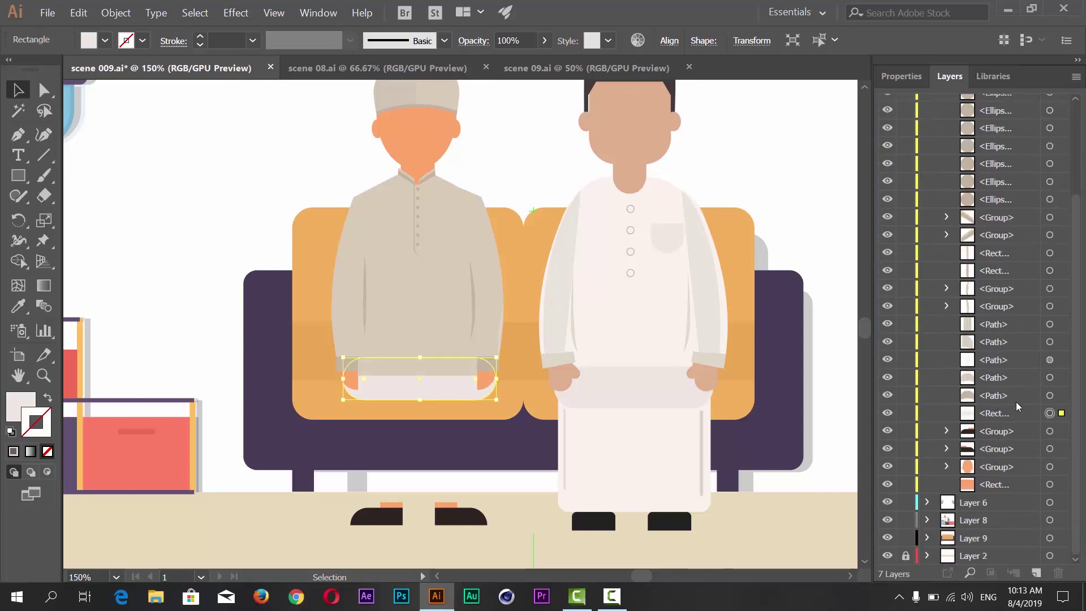
left_click_drag(994, 417, 990, 336)
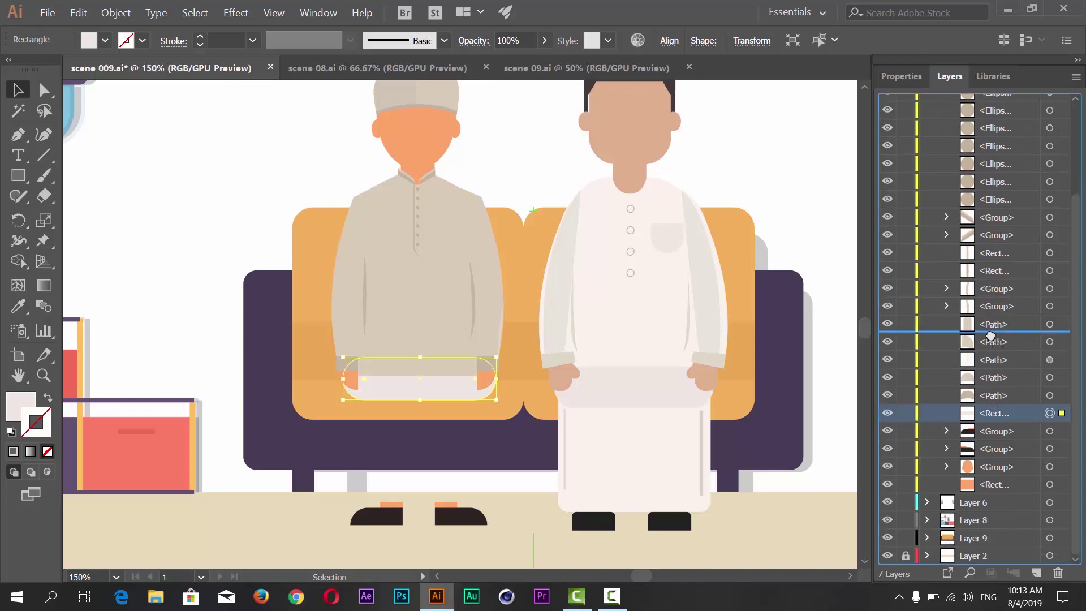
left_click_drag(993, 346, 992, 287)
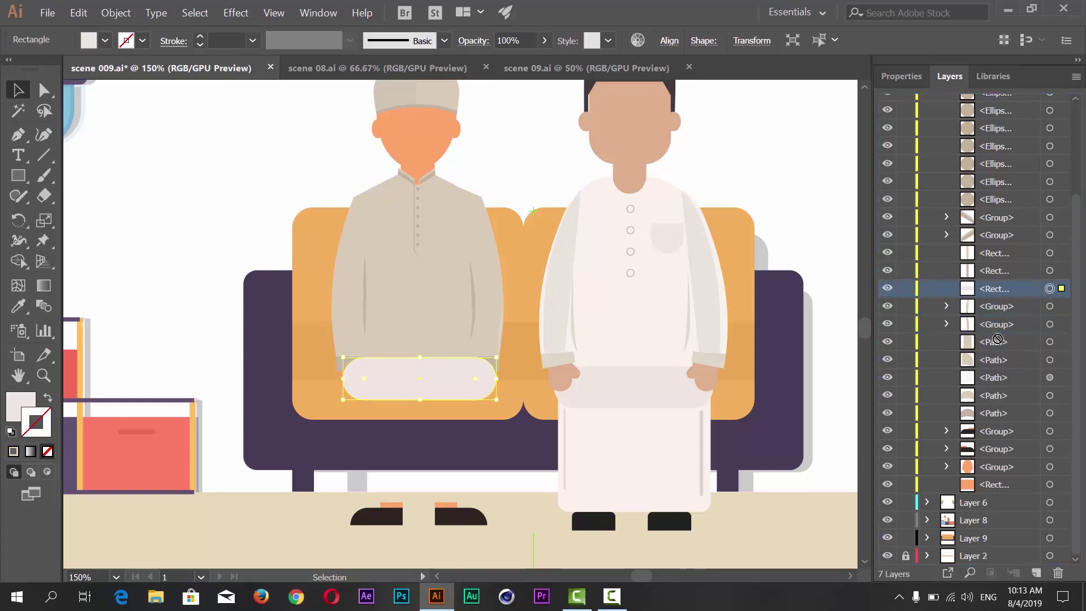
left_click_drag(990, 291, 992, 326)
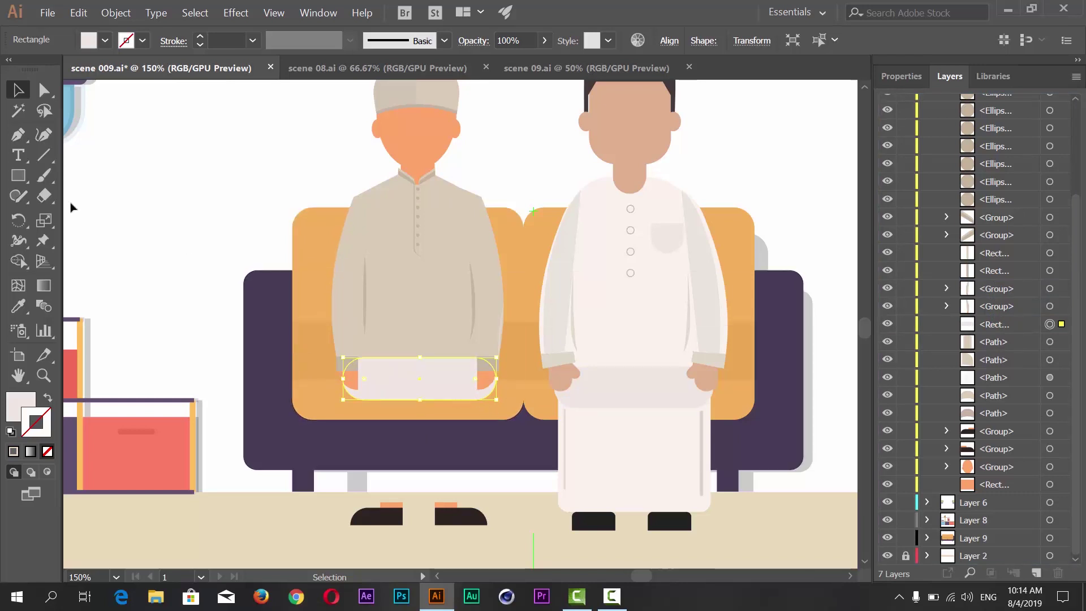
Fill the boy's lap shape with the kurta's beige using the Eyedropper.
left_click(17, 307)
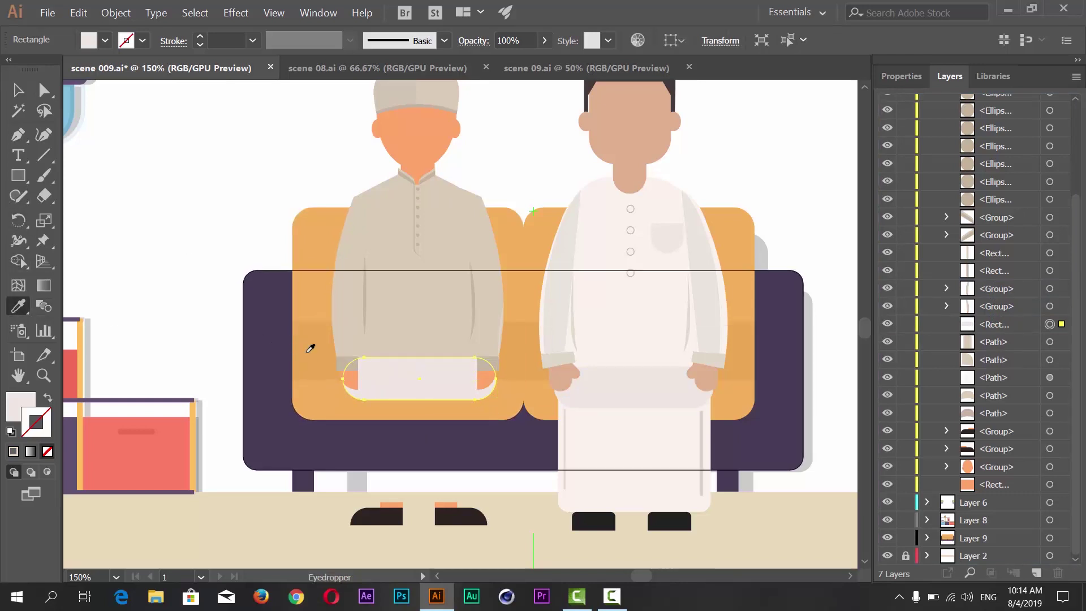
left_click(346, 361)
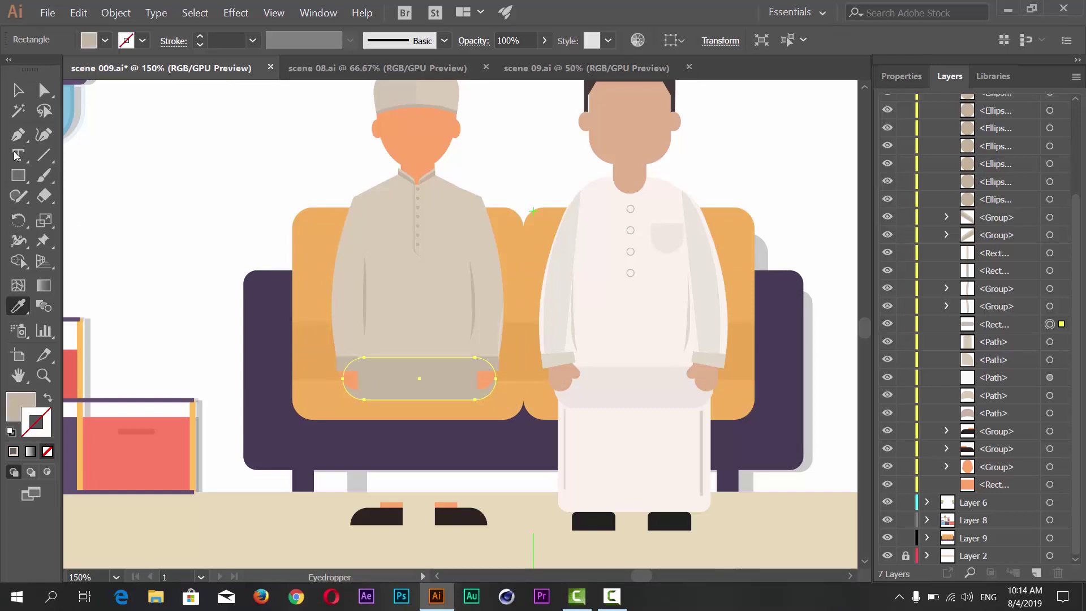
left_click(17, 89)
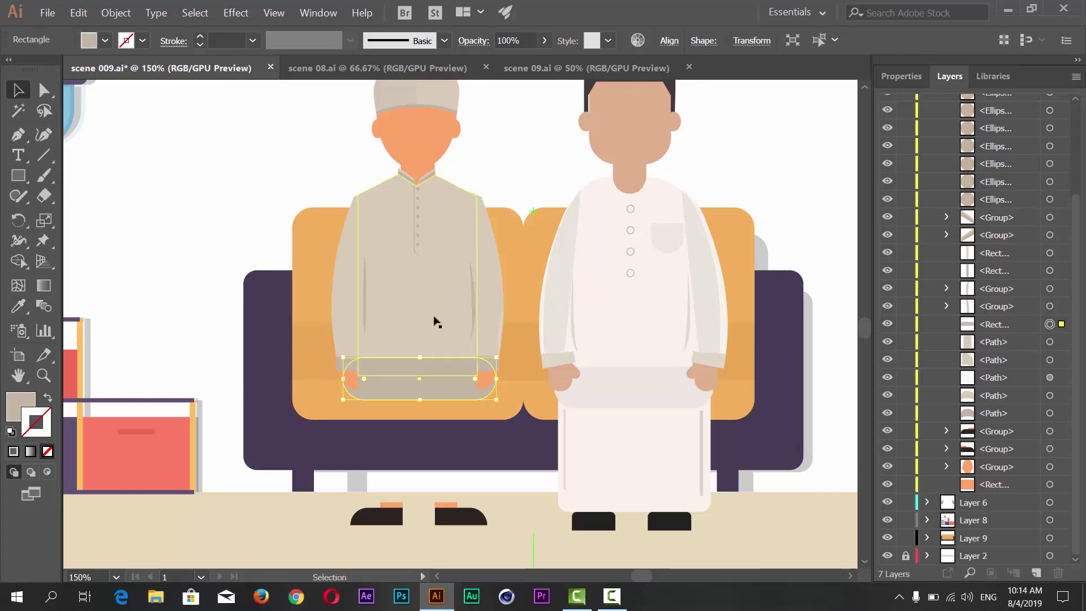
left_click(190, 201)
Nudge the beige lap shape up three steps so it blends into the shirt.
left_click(430, 376)
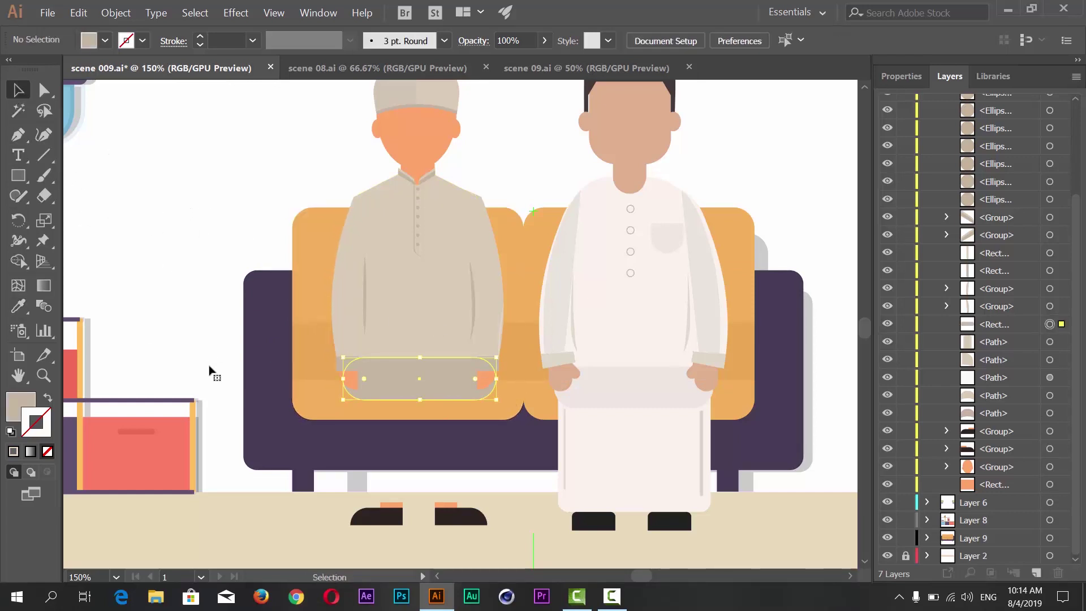
key("Up")
key("Up")
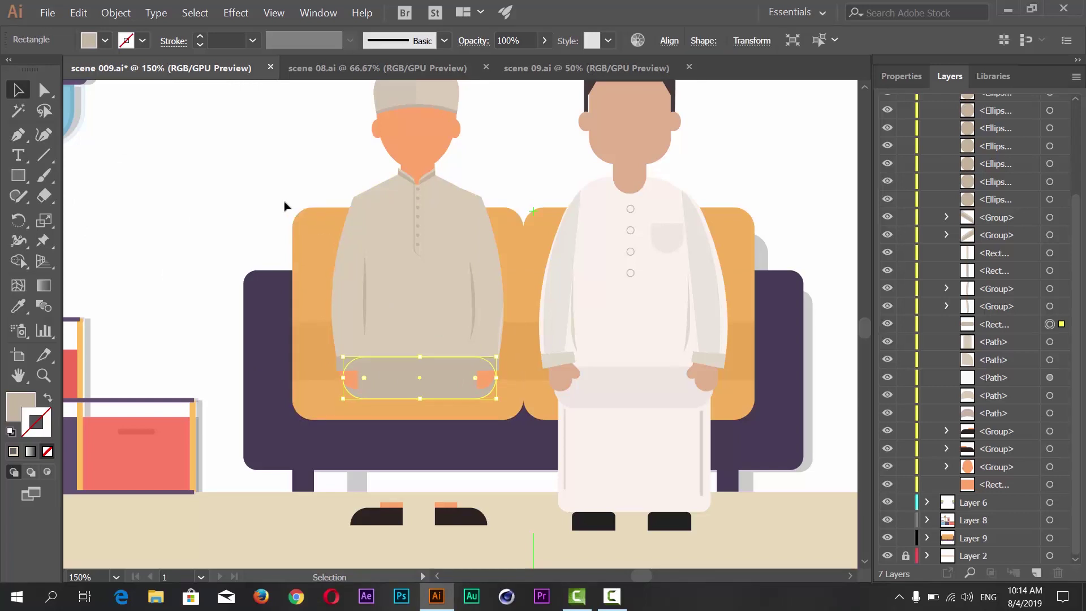
key("Up")
key("Up")
key("Up")
key("Up")
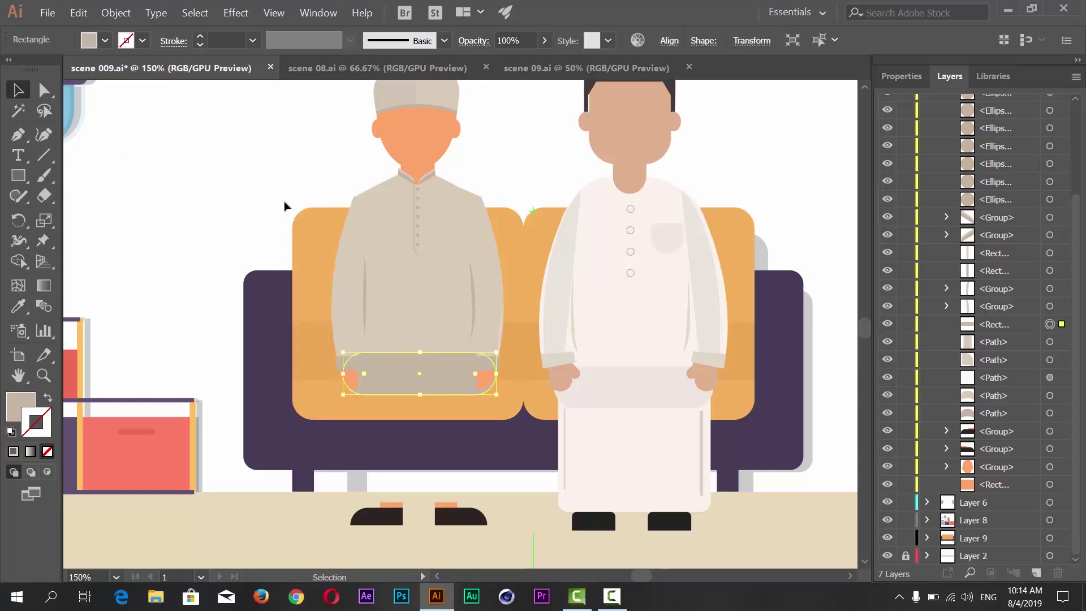
key("Up")
key("Up")
key("Up")
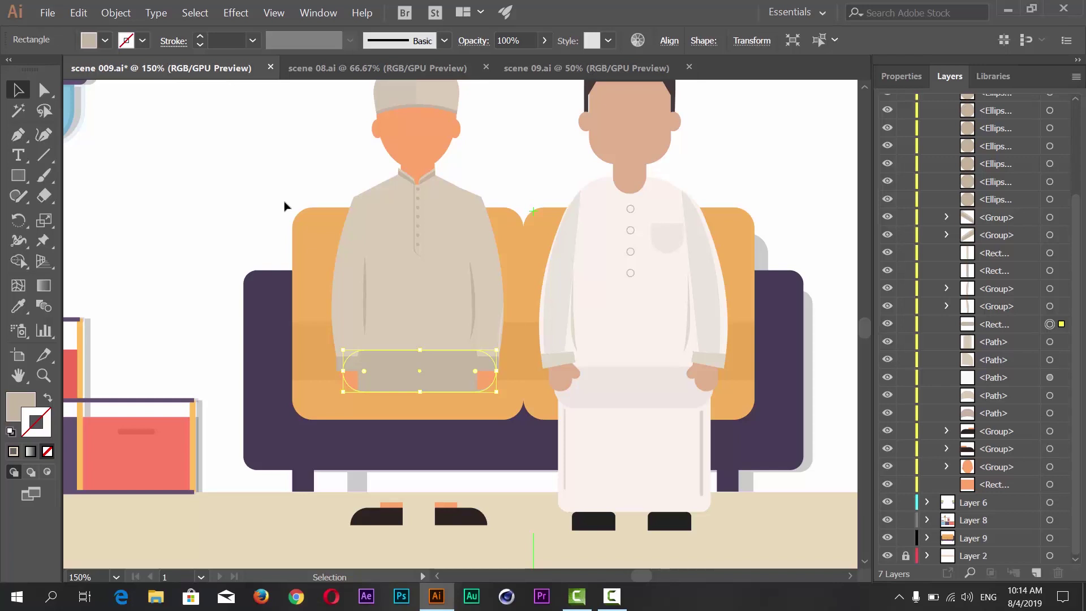
left_click(151, 161)
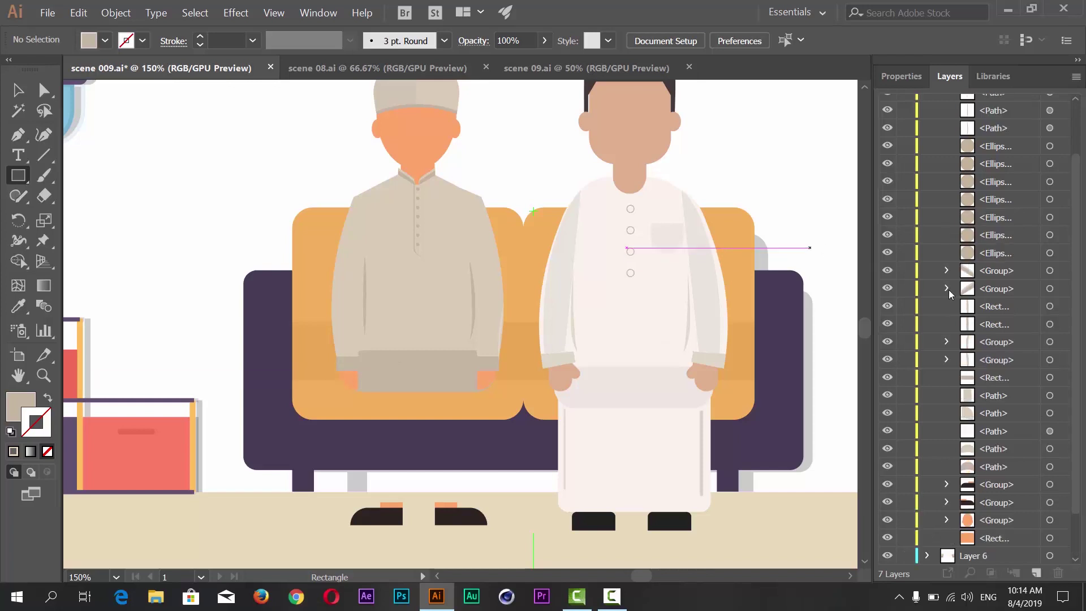
On Layer 10, draw a rectangle from the left figure's hands to the feet, filled shirt beige.
scroll(948, 290, "up", 3)
left_click(928, 139)
left_click(975, 138)
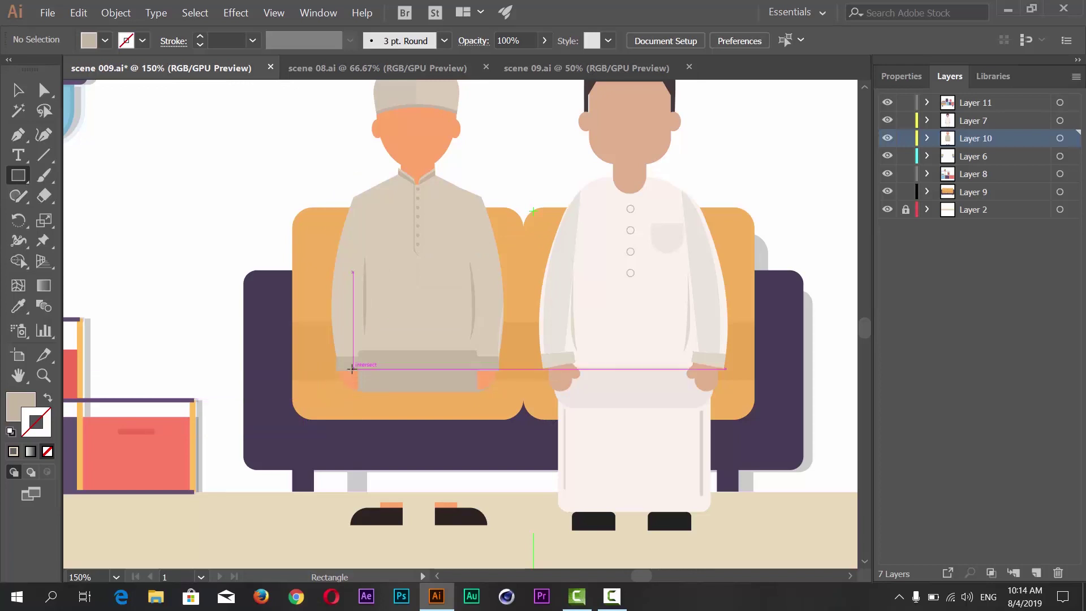
mouse_move(349, 371)
left_mouse_down()
mouse_move(411, 405)
mouse_move(481, 494)
left_mouse_up()
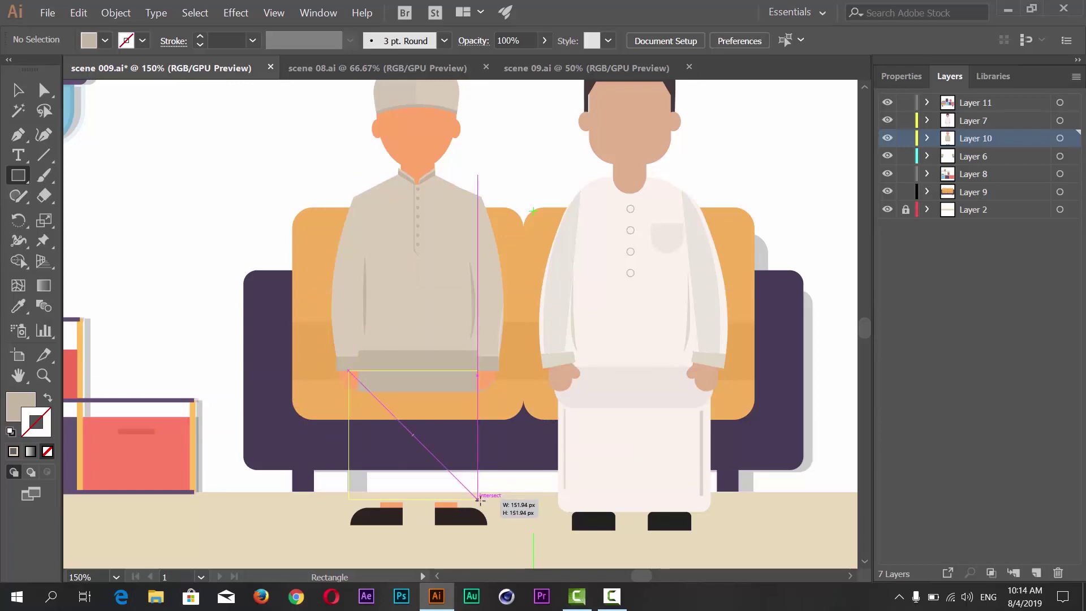
left_click_drag(481, 494, 489, 503)
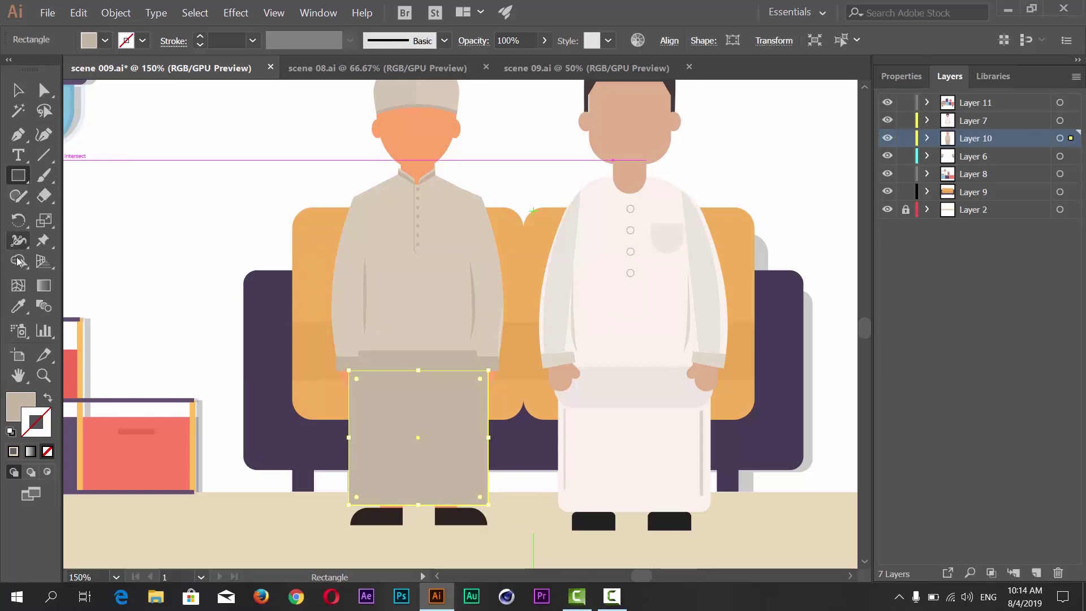
left_click(18, 306)
left_click(396, 280)
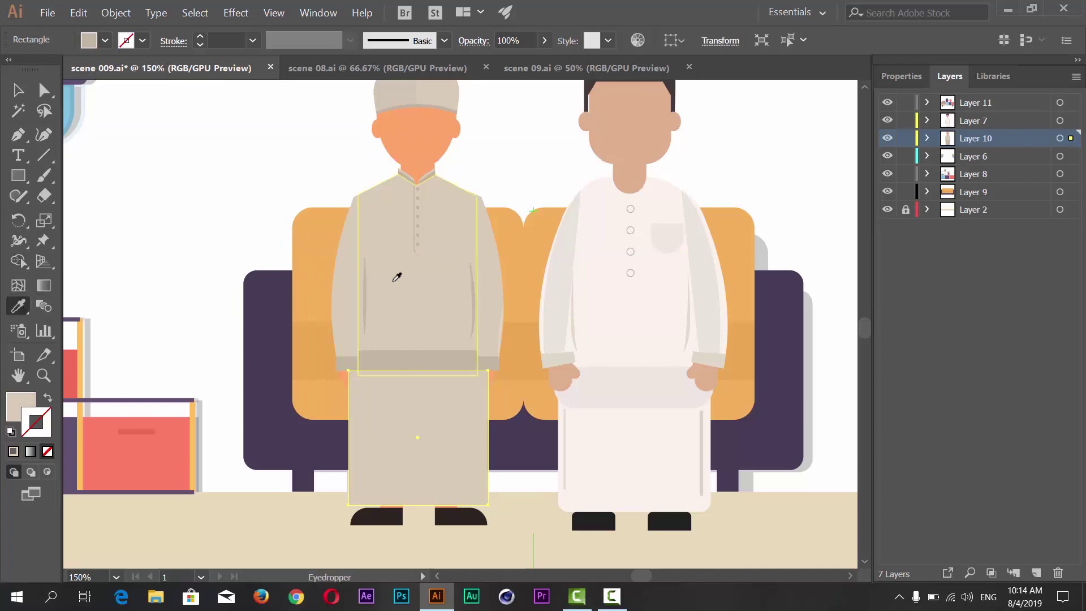
Stack the robe rectangle behind the shirt hem and round its corners to about 11.86 px.
left_click(18, 90)
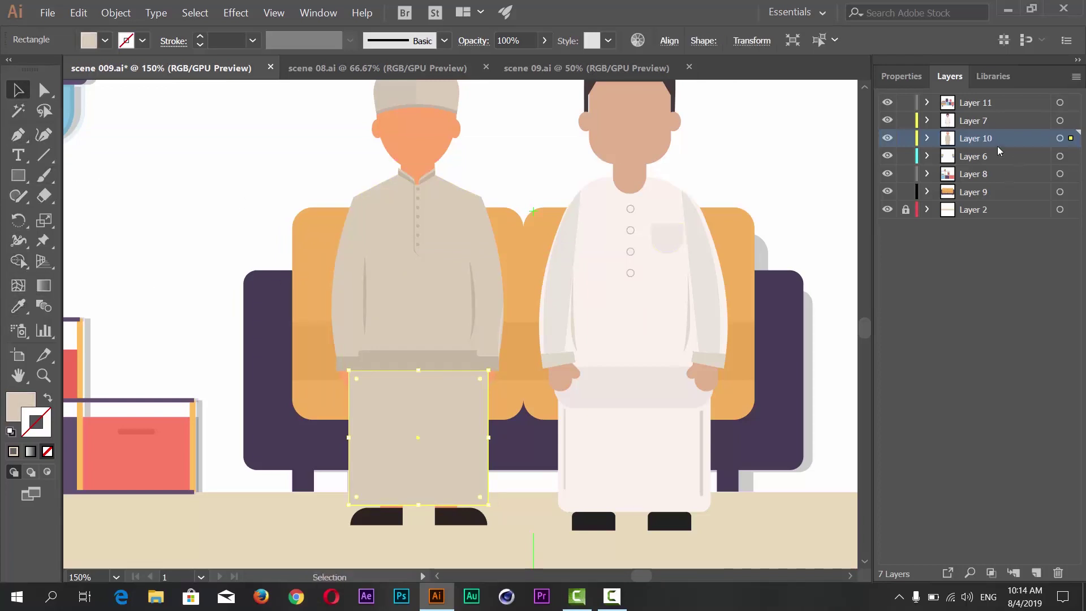
left_click(926, 138)
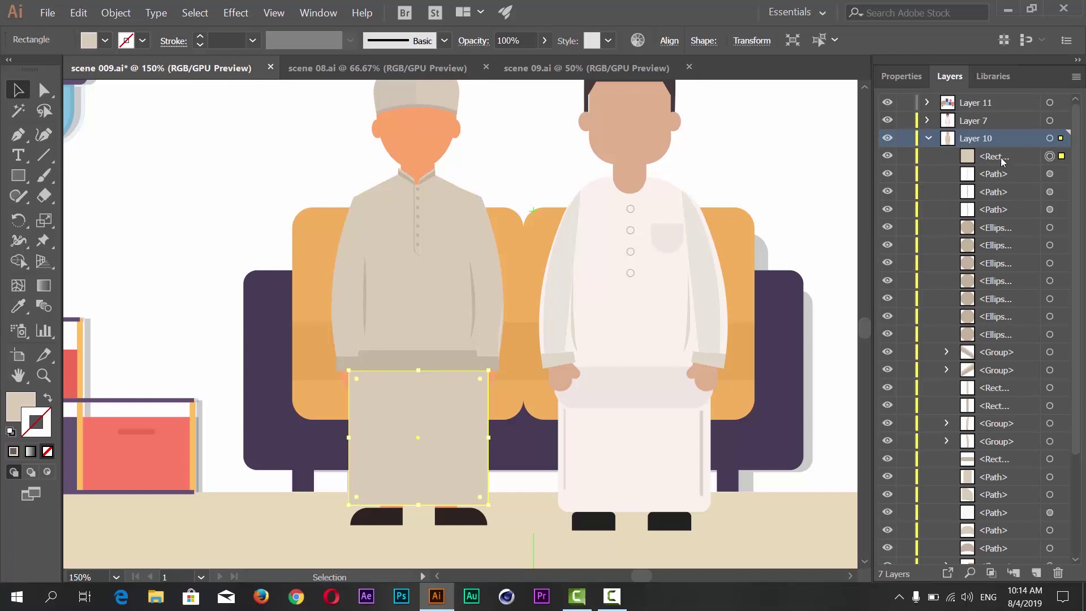
left_click_drag(1002, 161, 1026, 410)
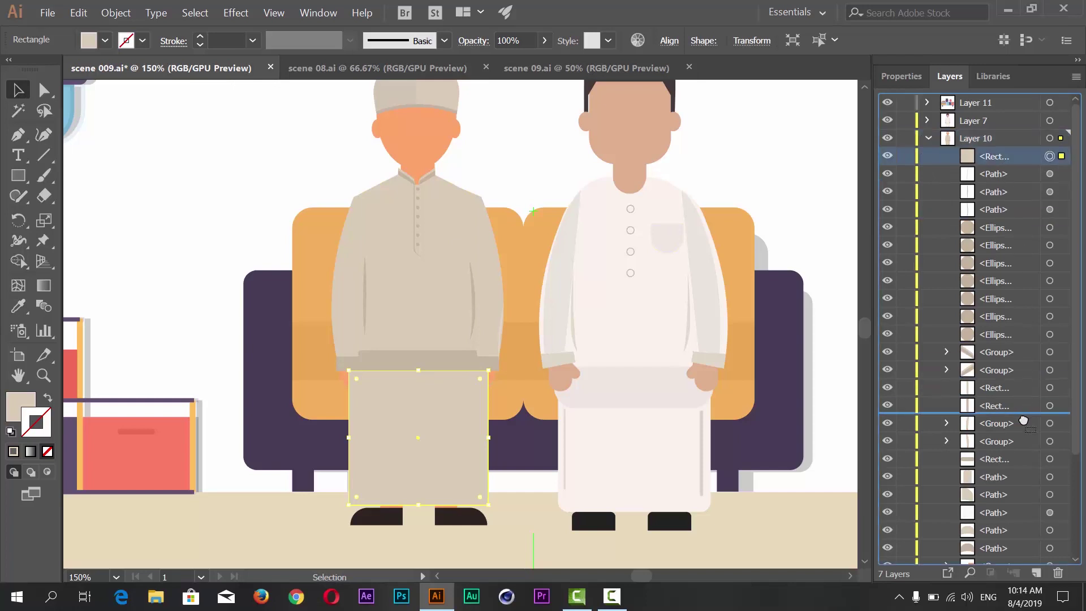
left_click_drag(1024, 420, 1015, 467)
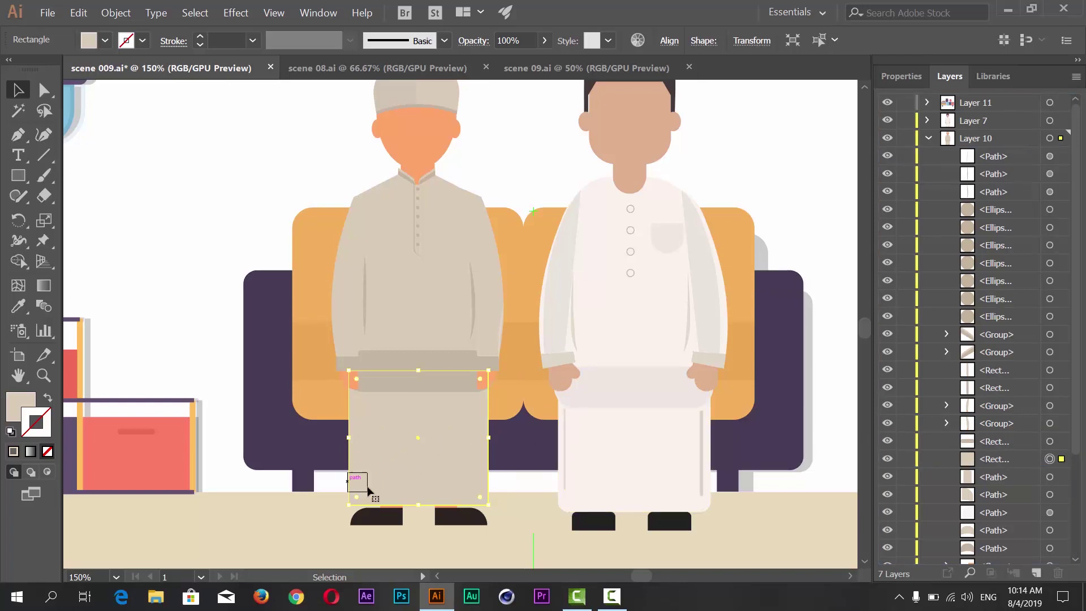
scroll(417, 431, "down", 2)
scroll(422, 431, "down", 3)
scroll(416, 419, "down", 1)
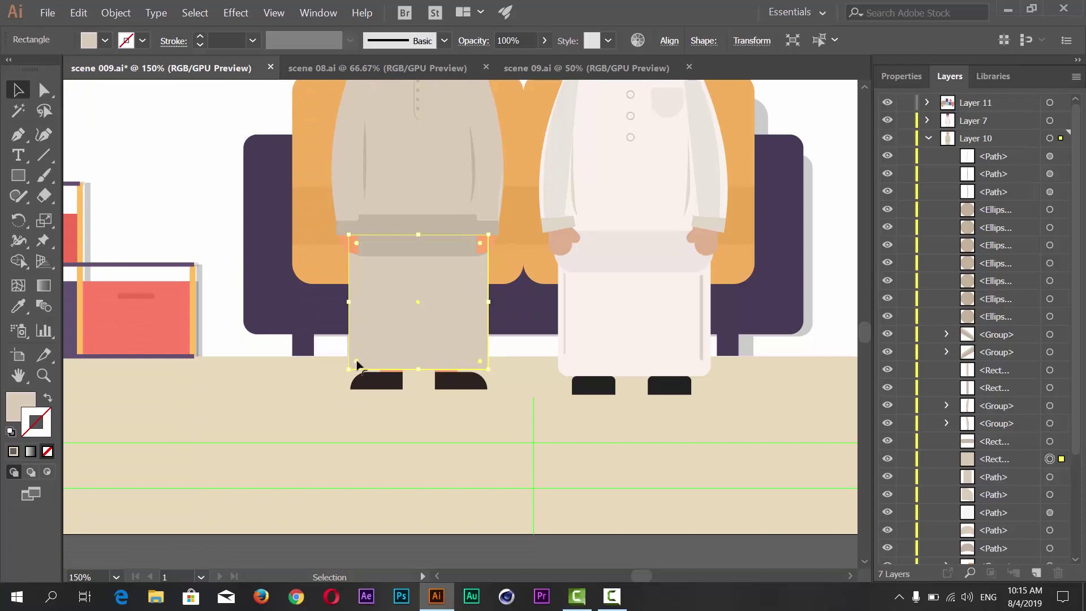
left_click_drag(358, 362, 358, 362)
Copy both crease lines from the right figure's robe onto the left figure's robe.
left_click(288, 400)
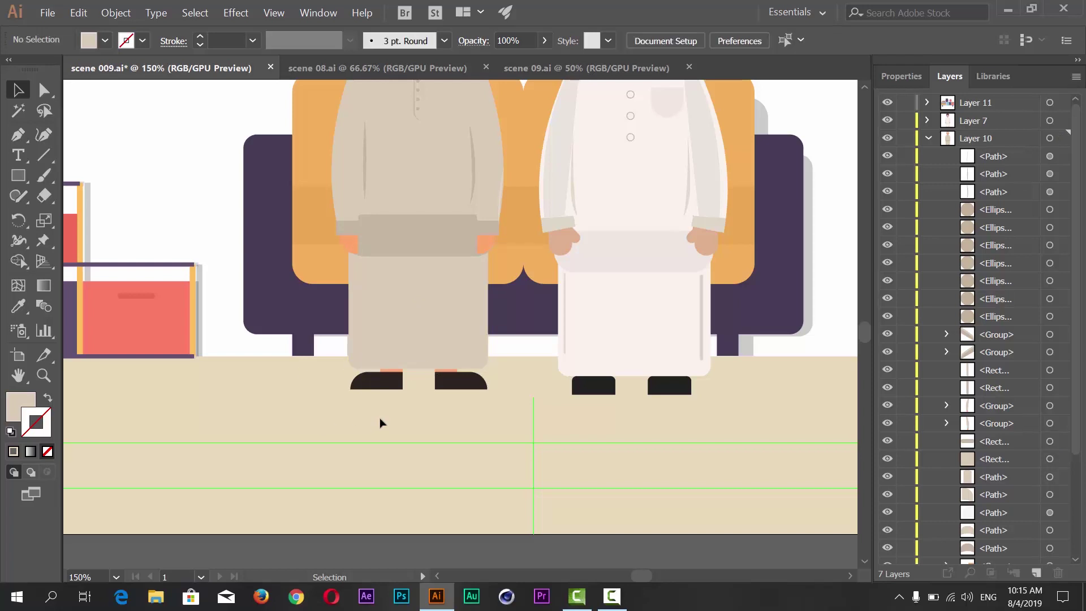
left_click(702, 326)
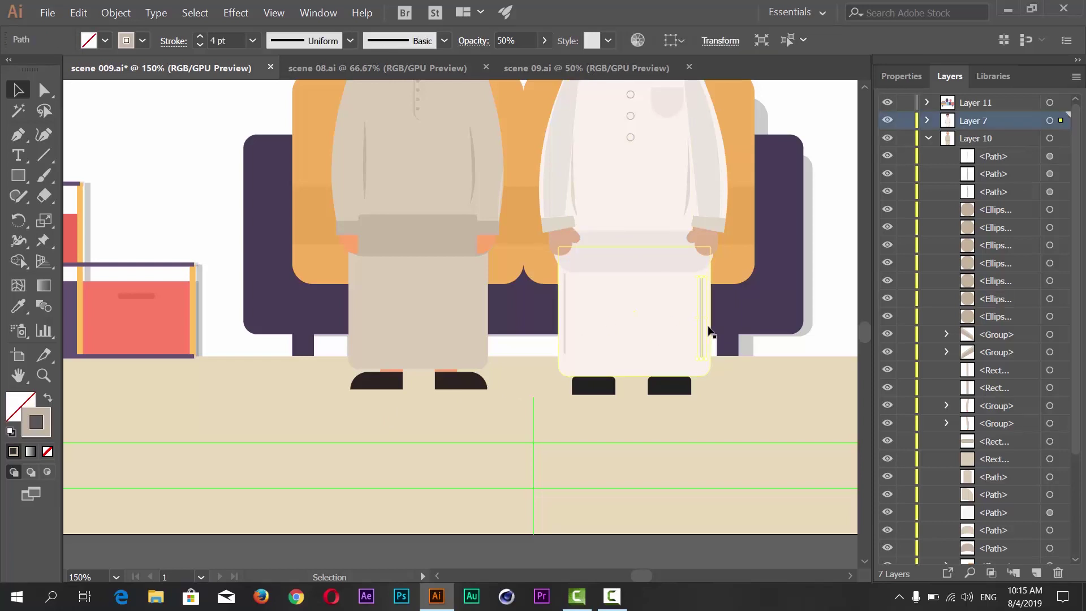
left_click_drag(702, 330, 480, 324)
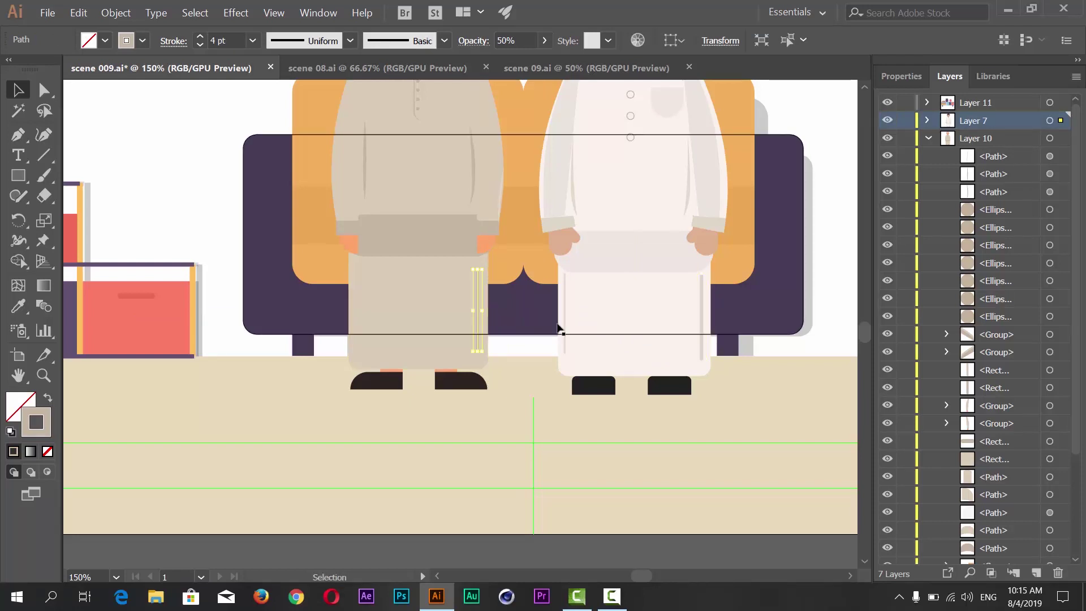
left_click(566, 327)
left_click_drag(566, 327, 358, 329)
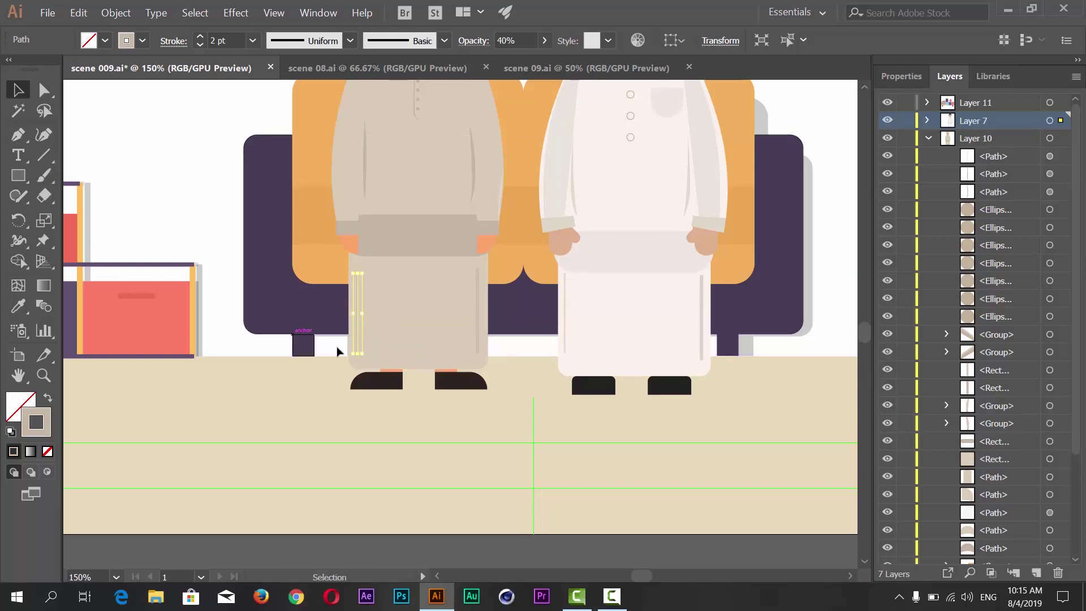
left_click(177, 179)
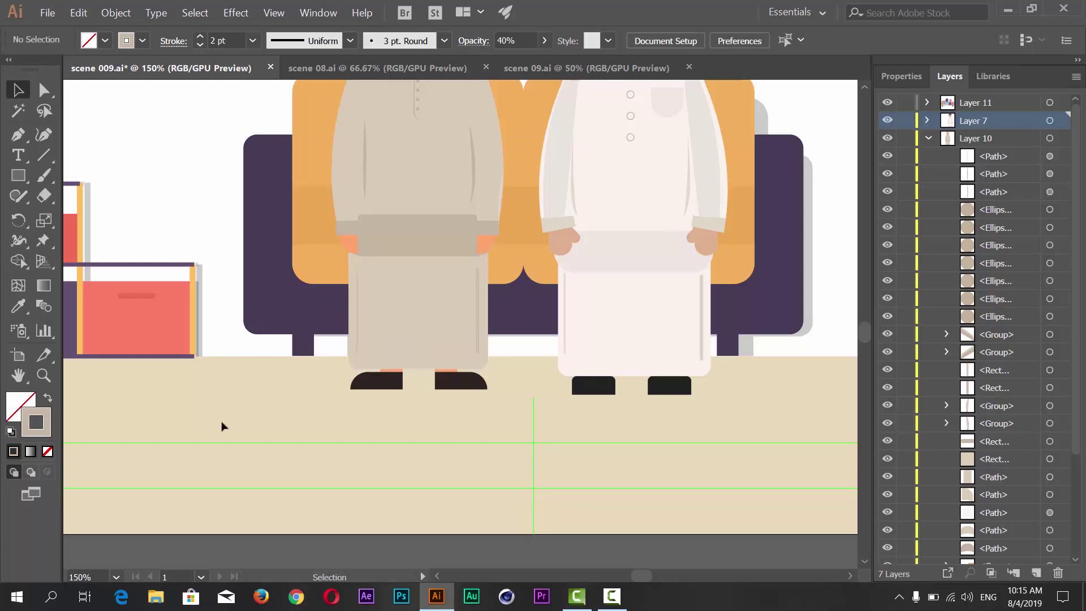
scroll(350, 423, "up", 2)
scroll(351, 415, "up", 3)
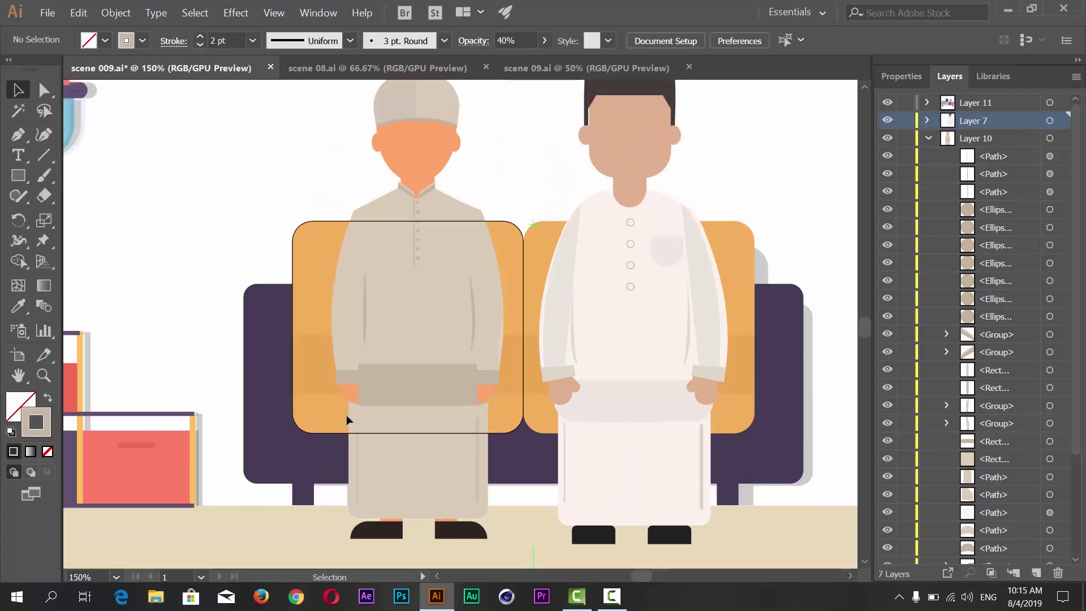
scroll(368, 374, "up", 2)
scroll(322, 330, "down", 2)
scroll(330, 330, "down", 1)
scroll(330, 330, "down", 1)
scroll(330, 329, "up", 1)
scroll(330, 330, "up", 1)
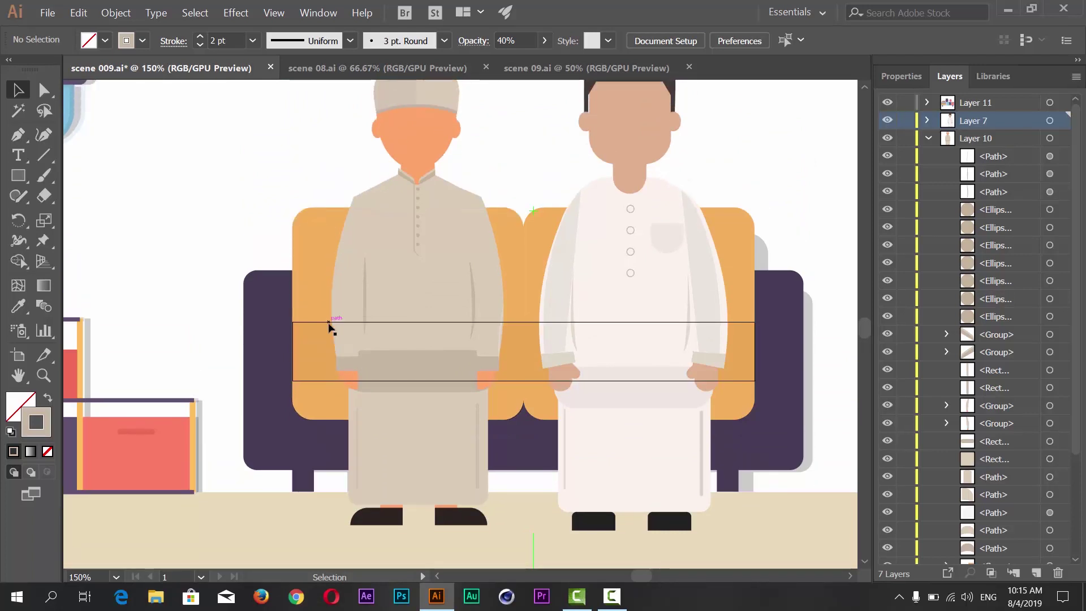
key("shift")
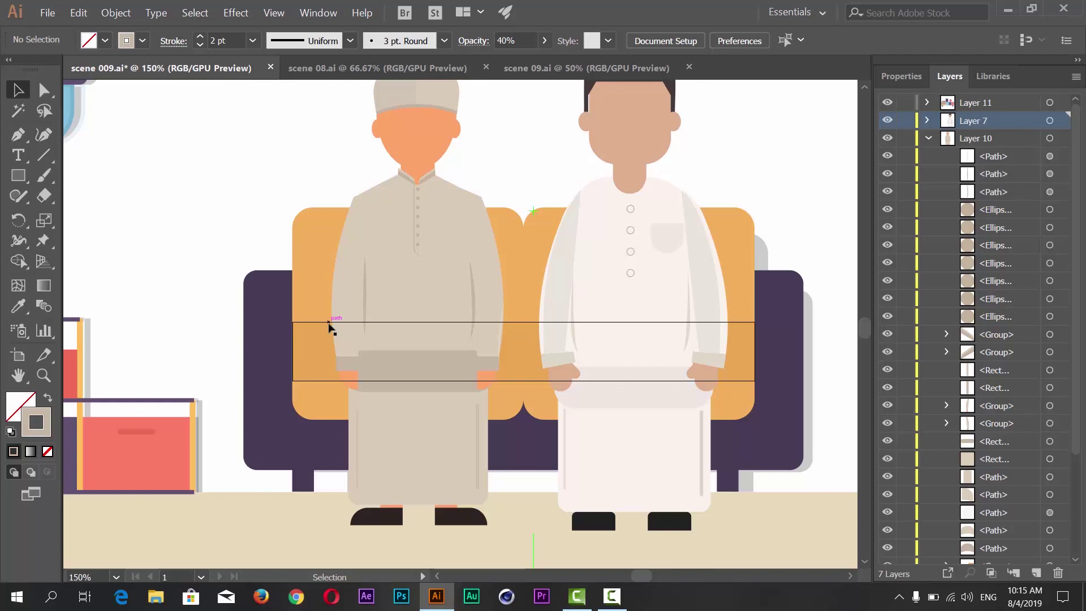
key("ctrl+minus")
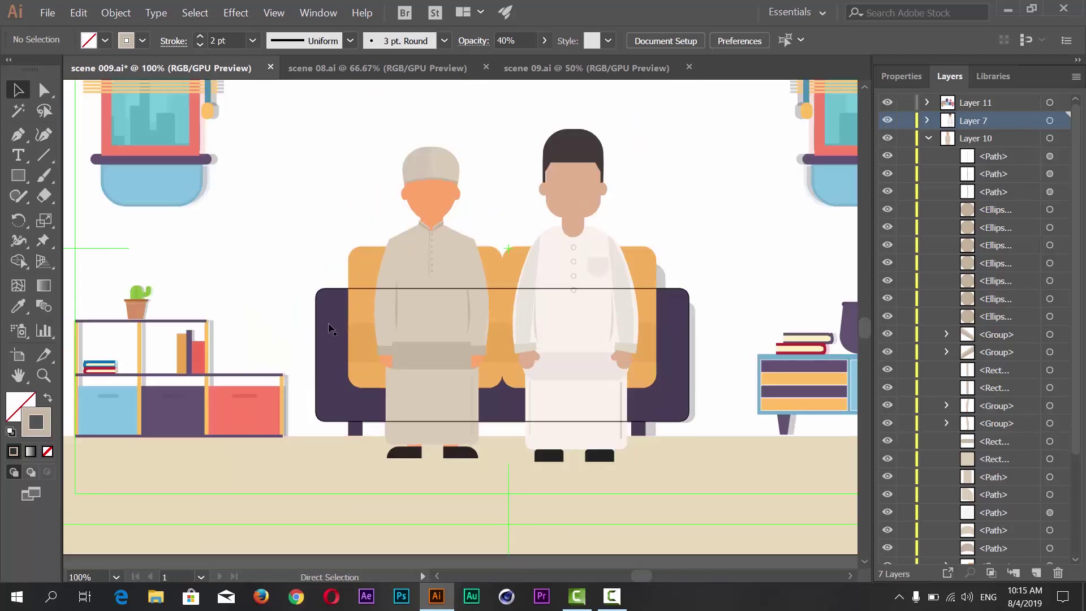
key("ctrl+minus")
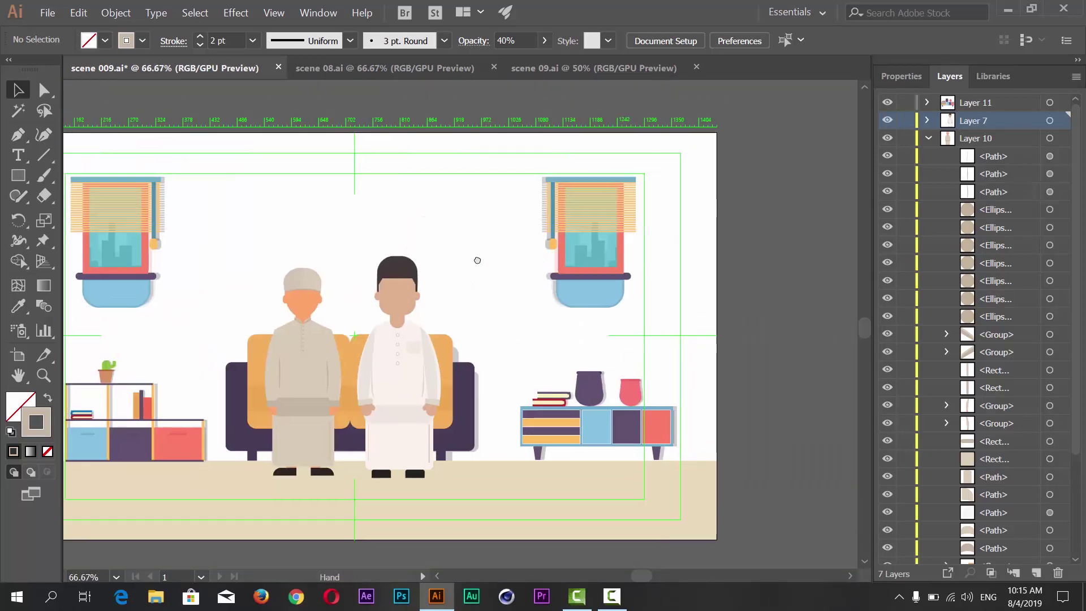
left_click_drag(609, 199, 580, 253)
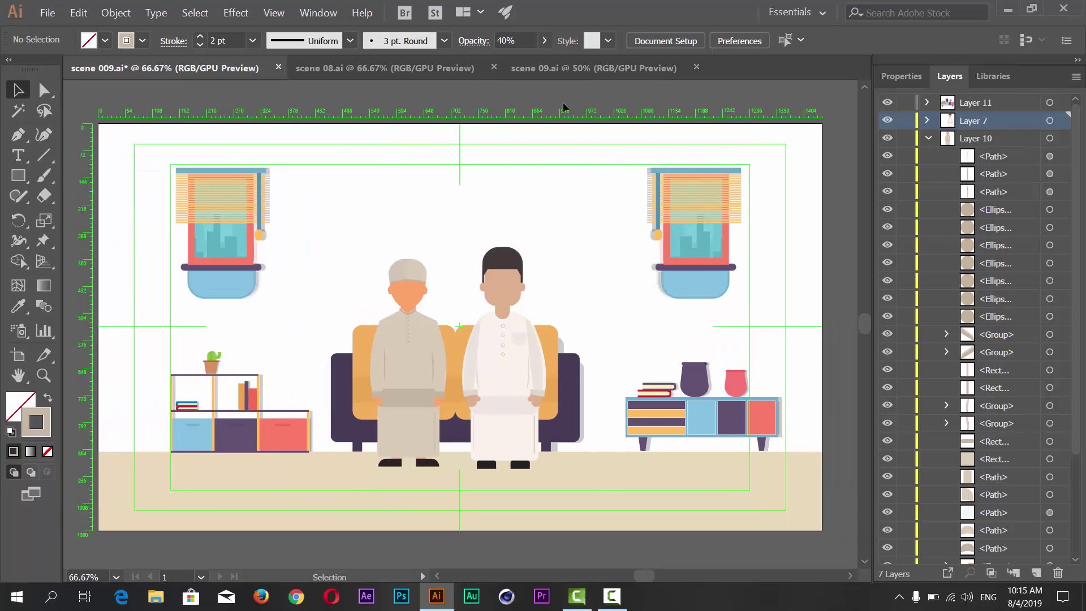
Take the orange rug shape from scene 09.ai and add a new layer above Layer 11.
left_click(555, 68)
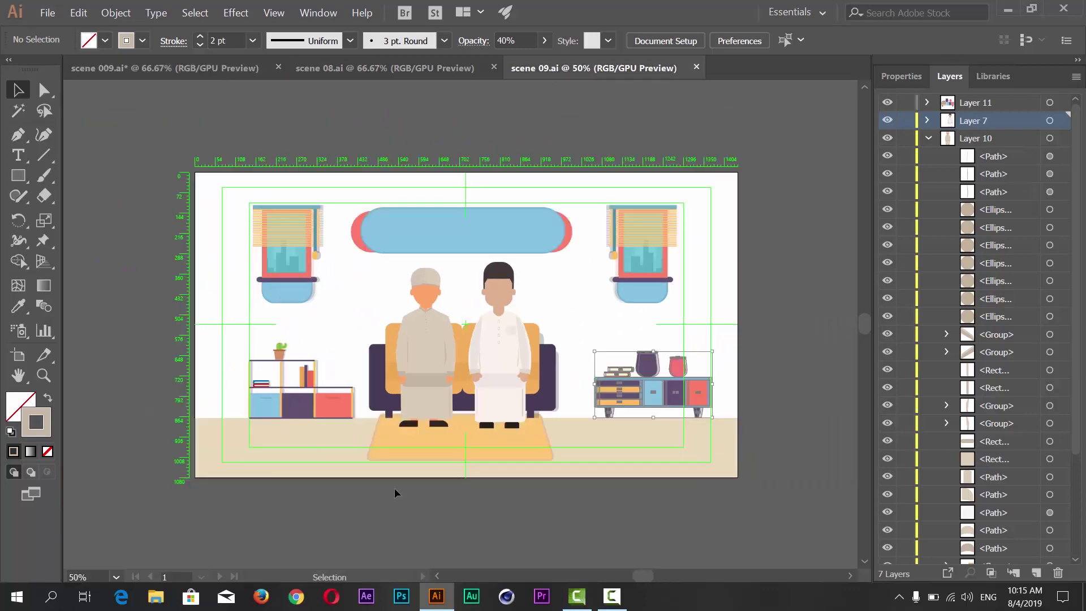
left_click(439, 452)
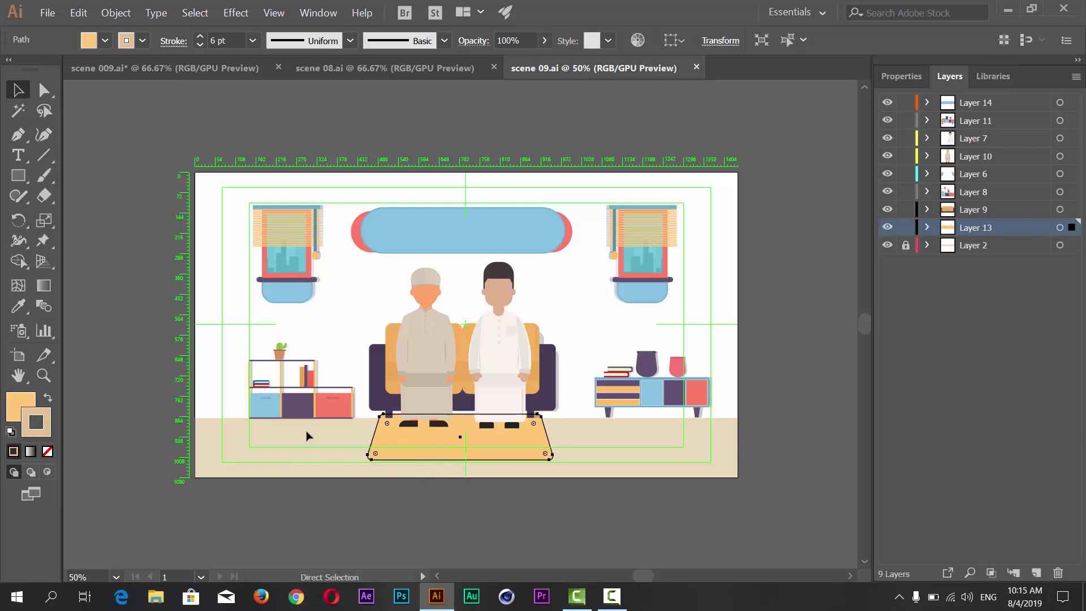
left_click(196, 71)
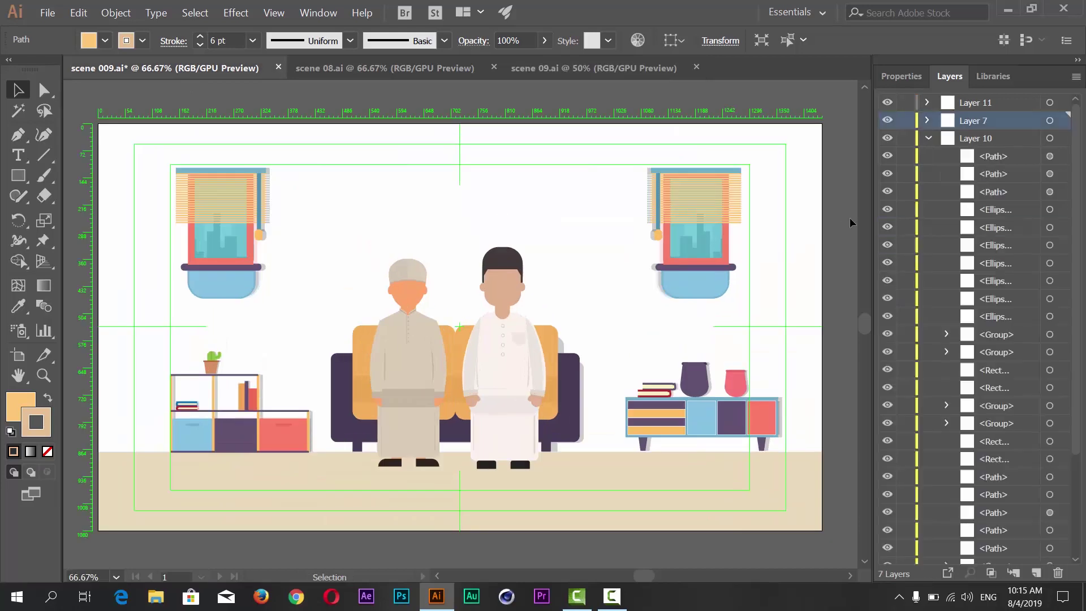
left_click(930, 138)
left_click(963, 105)
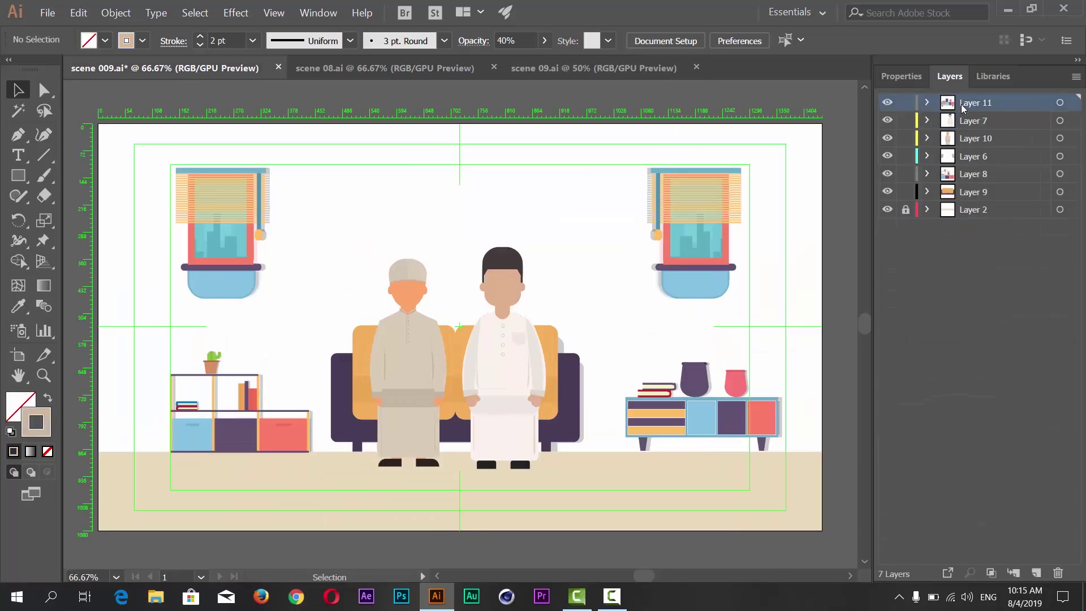
left_click(1036, 573)
Paste the rug into the new layer, shrink it, move it below the sofa and widen it.
key("a")
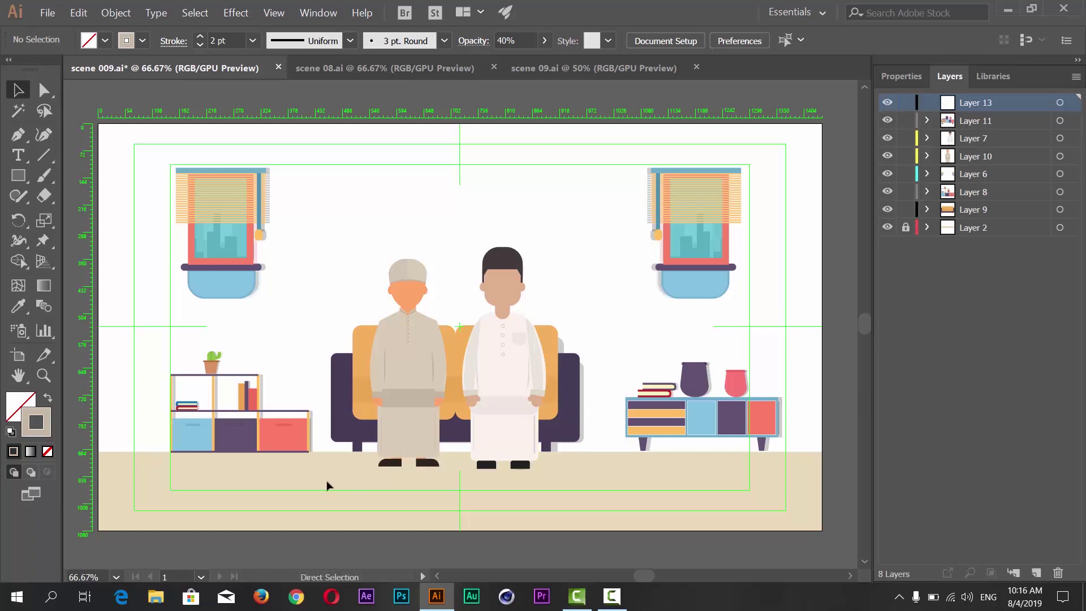
key("ctrl+v")
key("v")
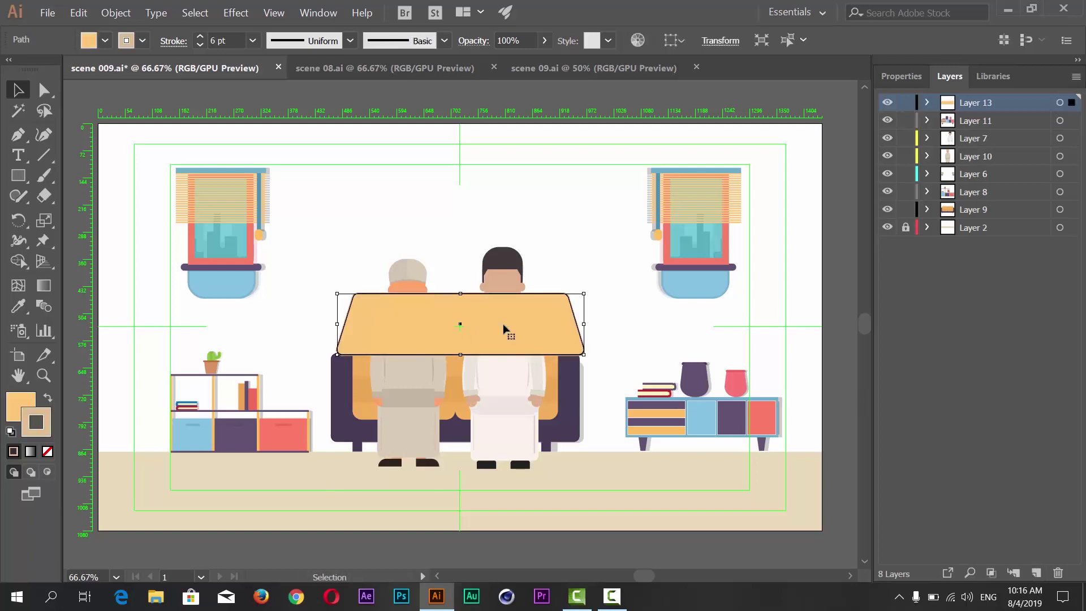
key("shift")
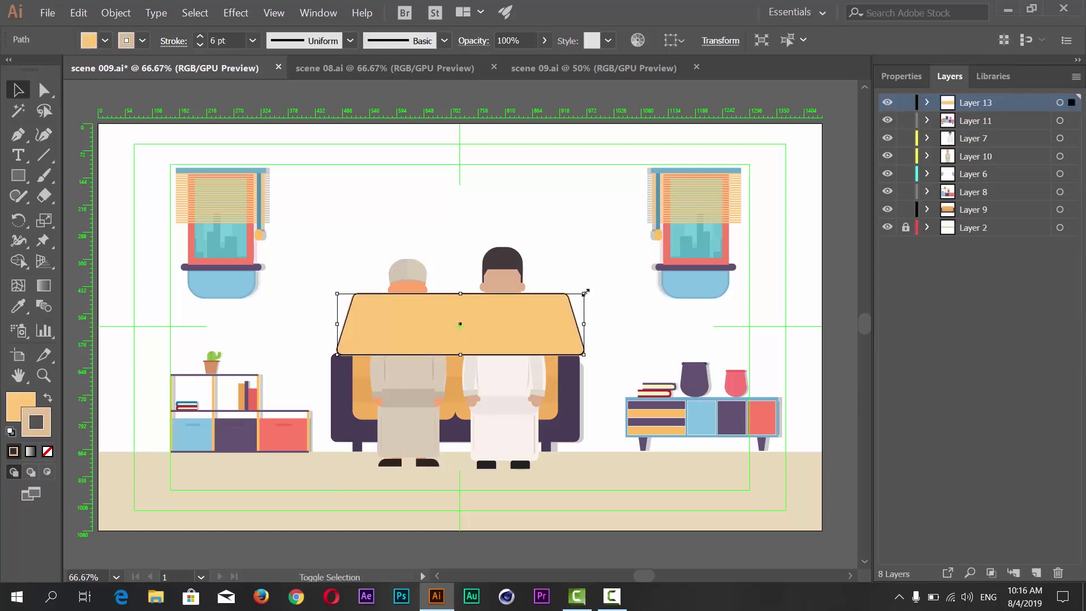
left_click_drag(584, 293, 540, 305)
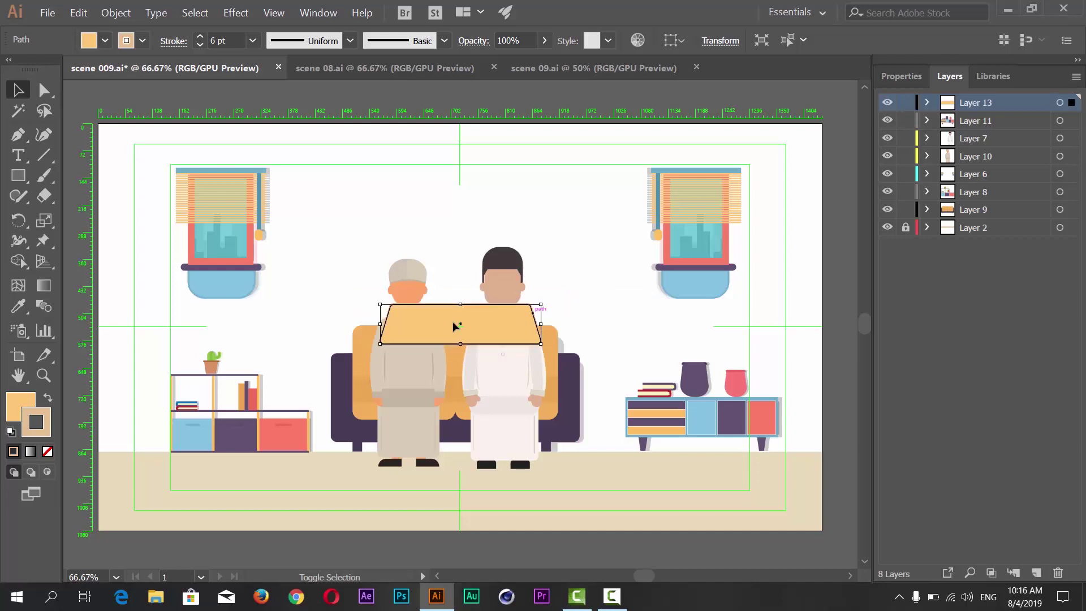
left_click_drag(461, 334, 456, 480)
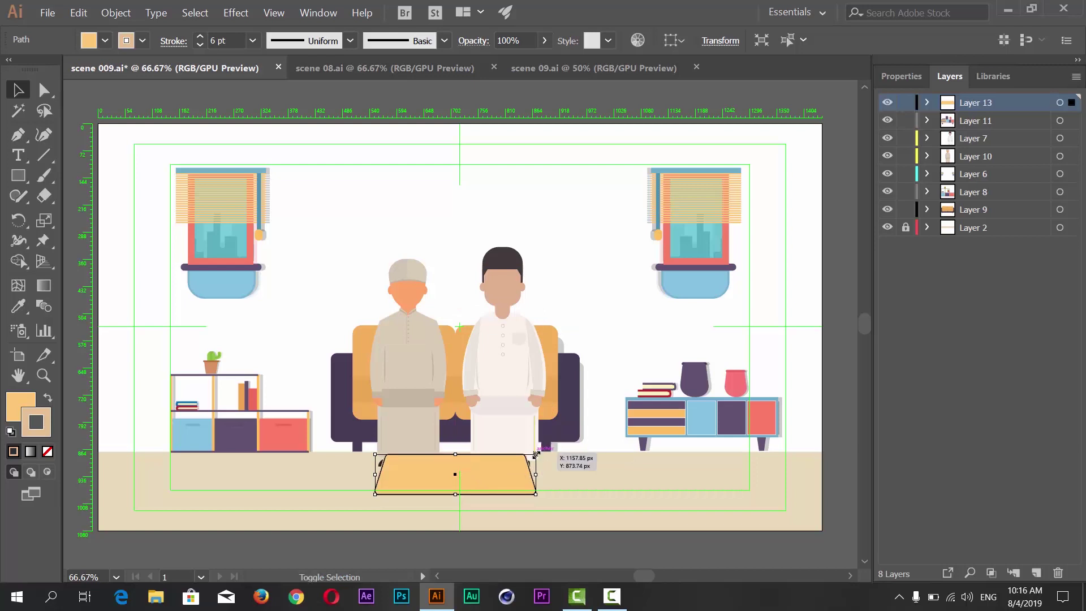
left_click_drag(536, 453, 553, 450)
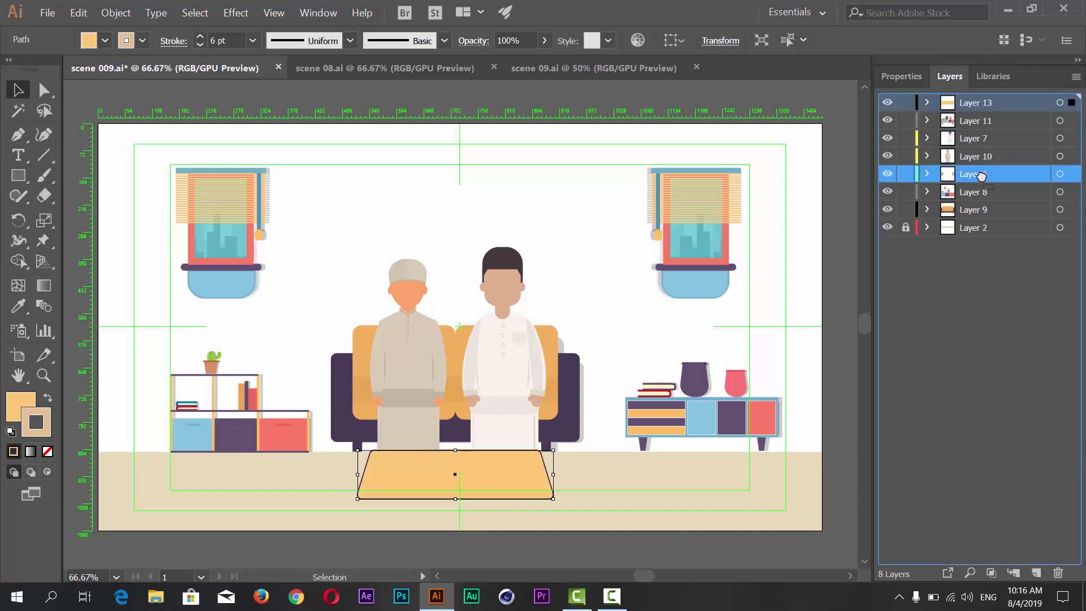
Drop Layer 13 lower in the stack so both figures' shoes show over the rug.
left_click_drag(981, 174, 981, 181)
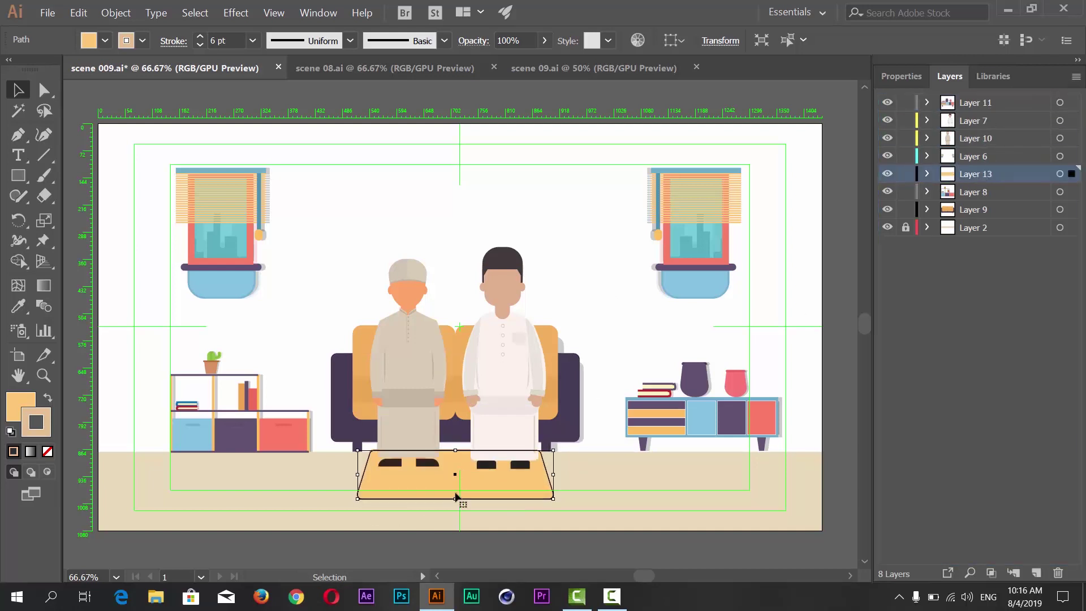
left_click(323, 552)
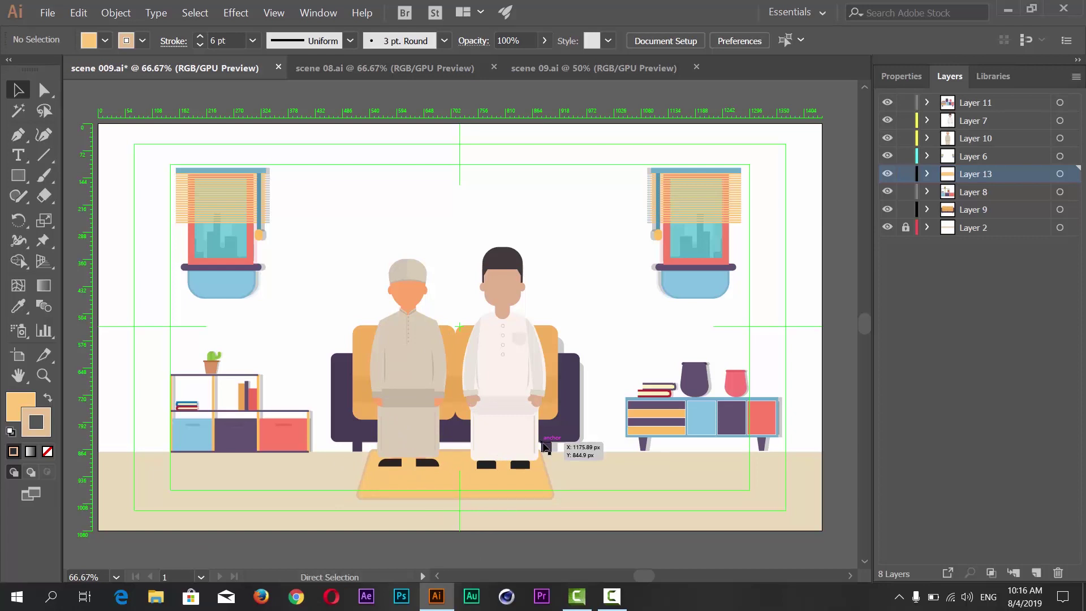
key("ctrl+plus")
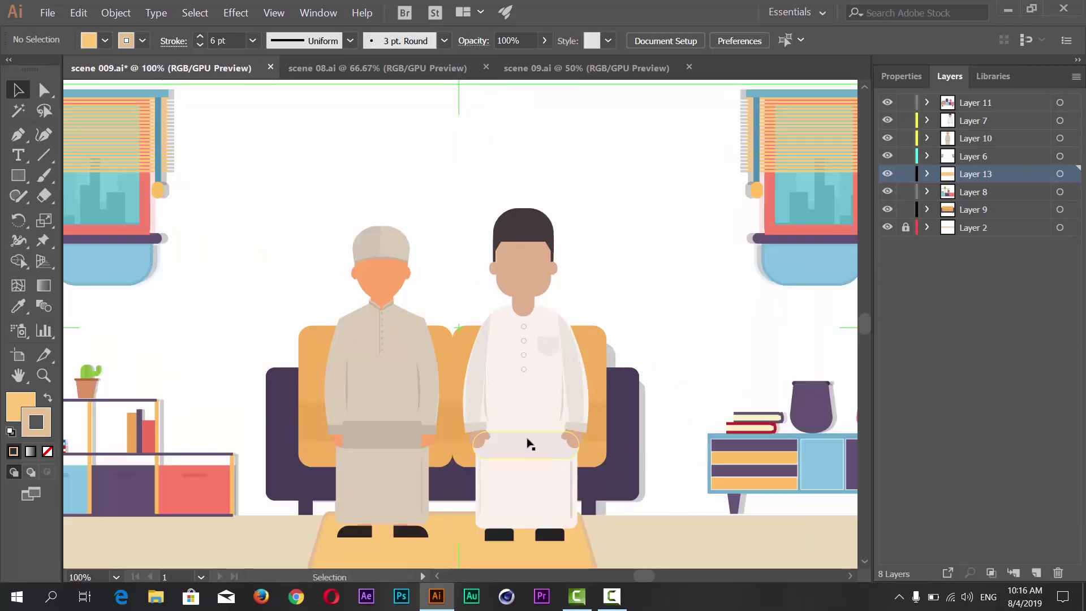
left_click_drag(528, 444, 571, 354)
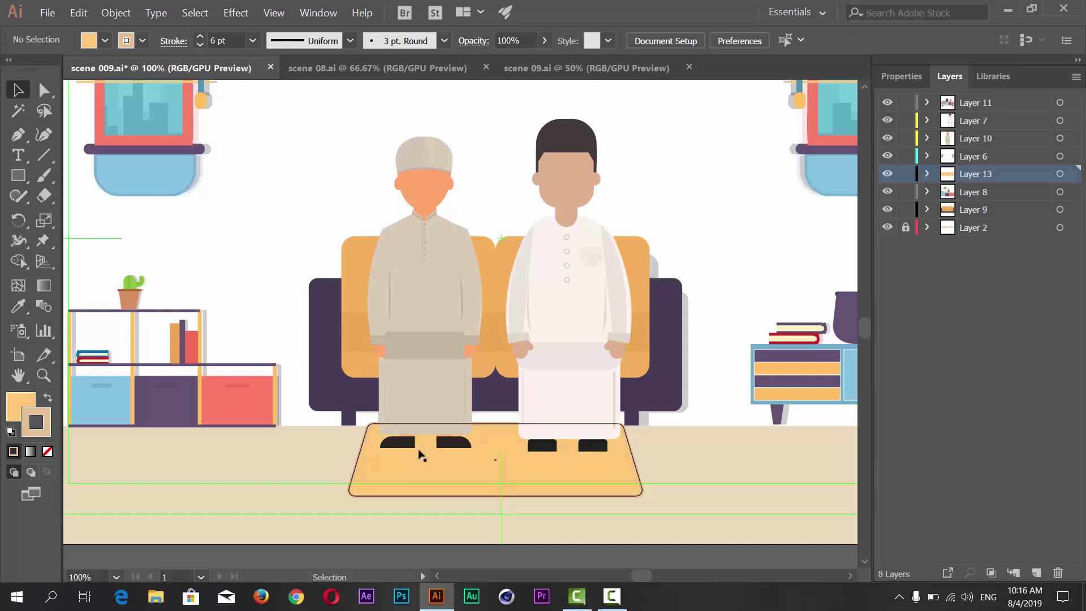
Replace the left figure's shoes with a copy of the right figure's shoes, nudged up slightly.
left_click(401, 448)
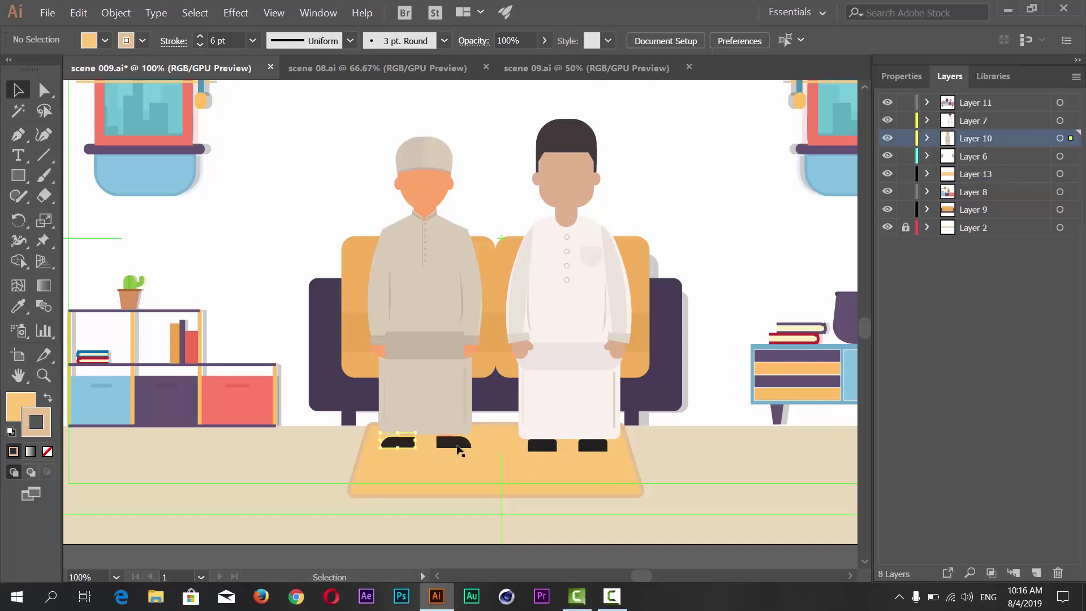
left_click(460, 450, "shift")
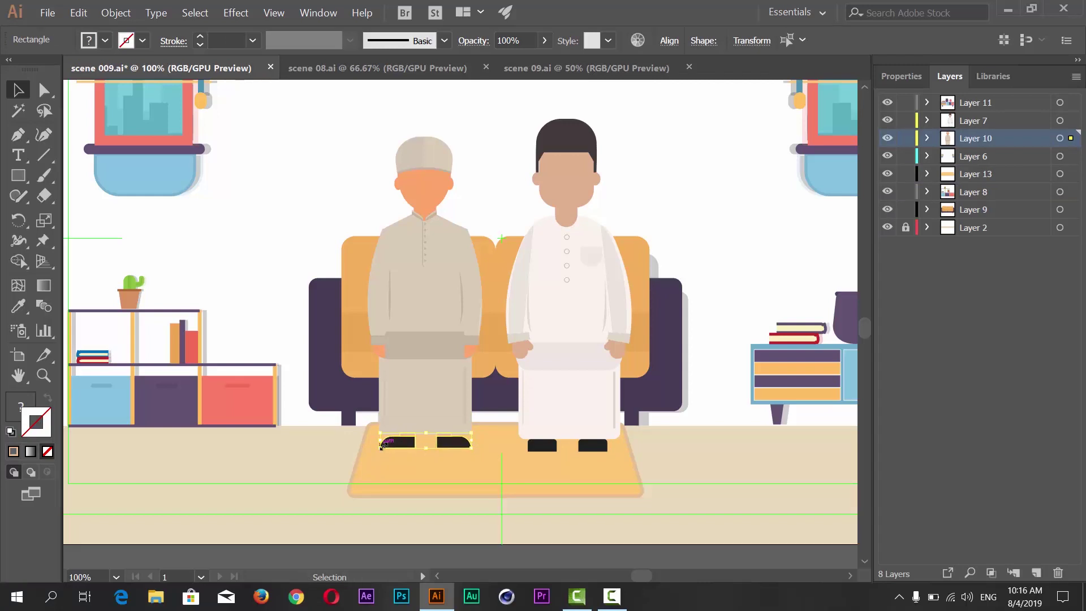
key("Delete")
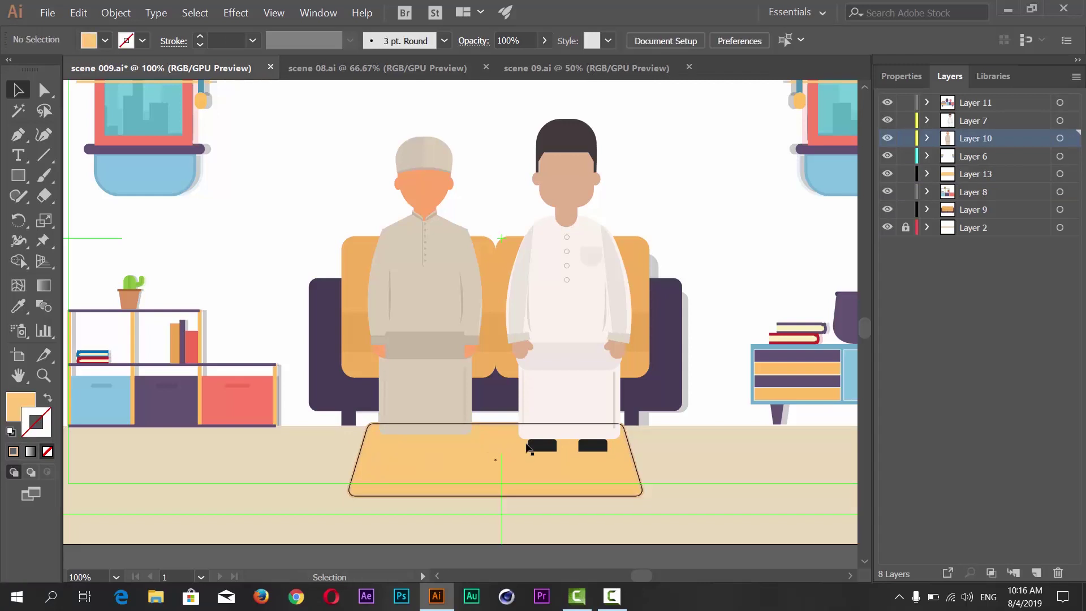
left_click(538, 447)
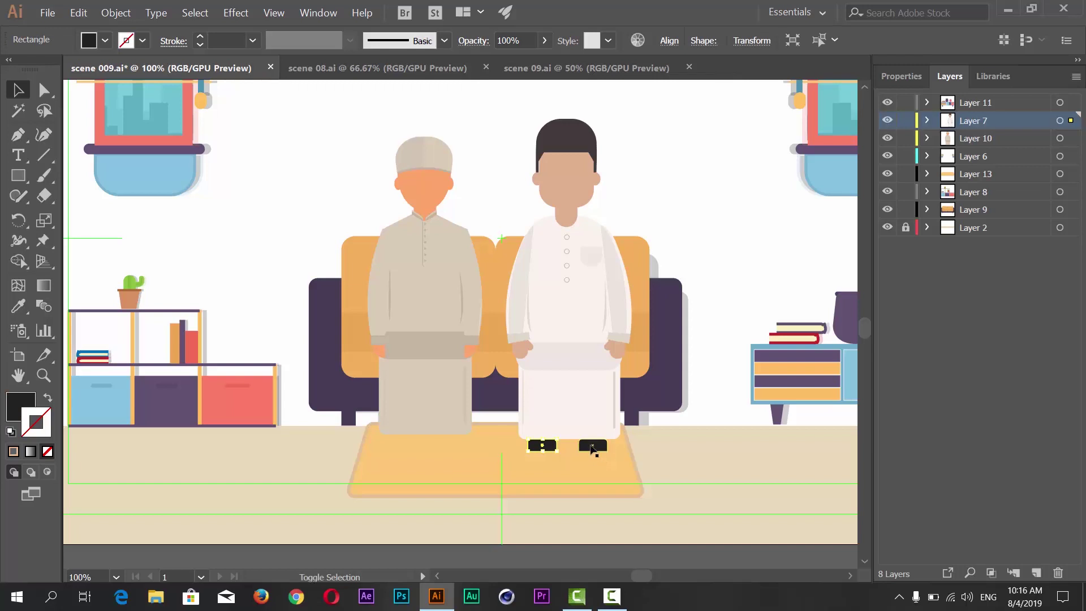
left_click(590, 451, "shift")
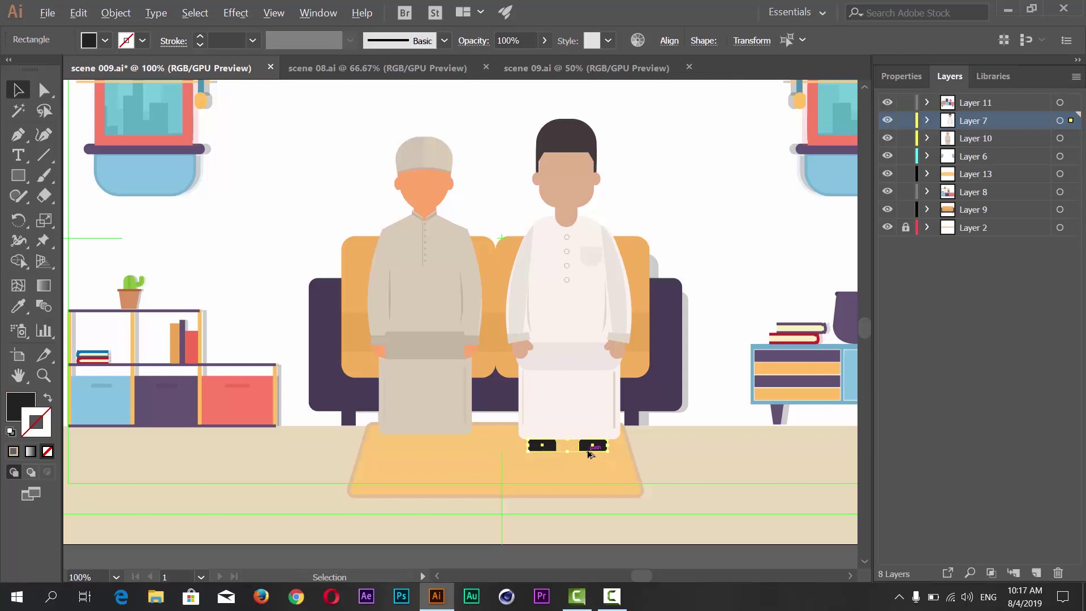
left_click_drag(589, 450, 448, 454)
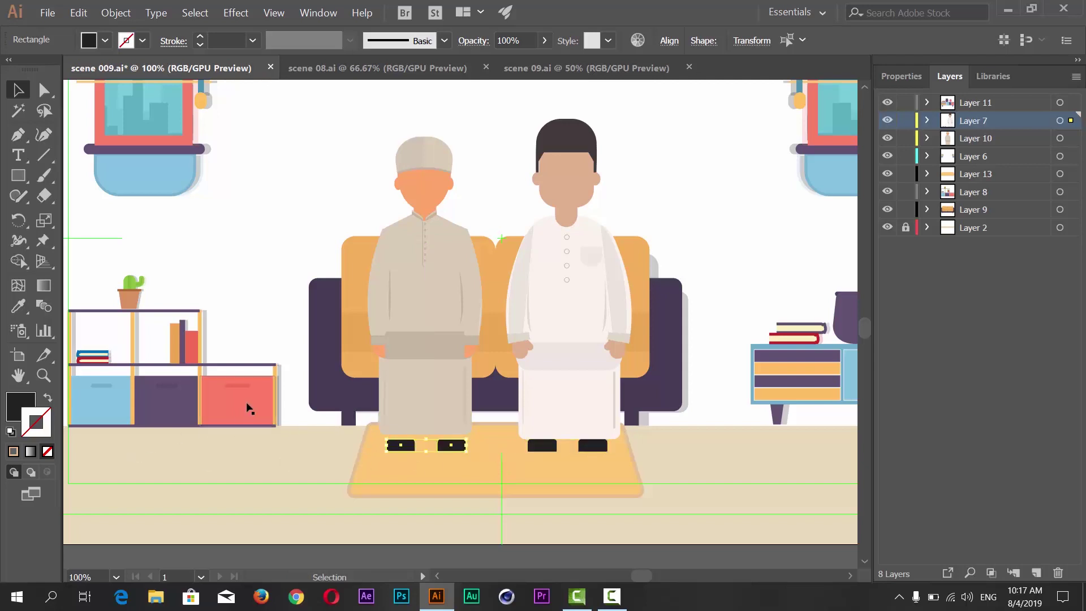
key("Up")
key("Up")
key("Up")
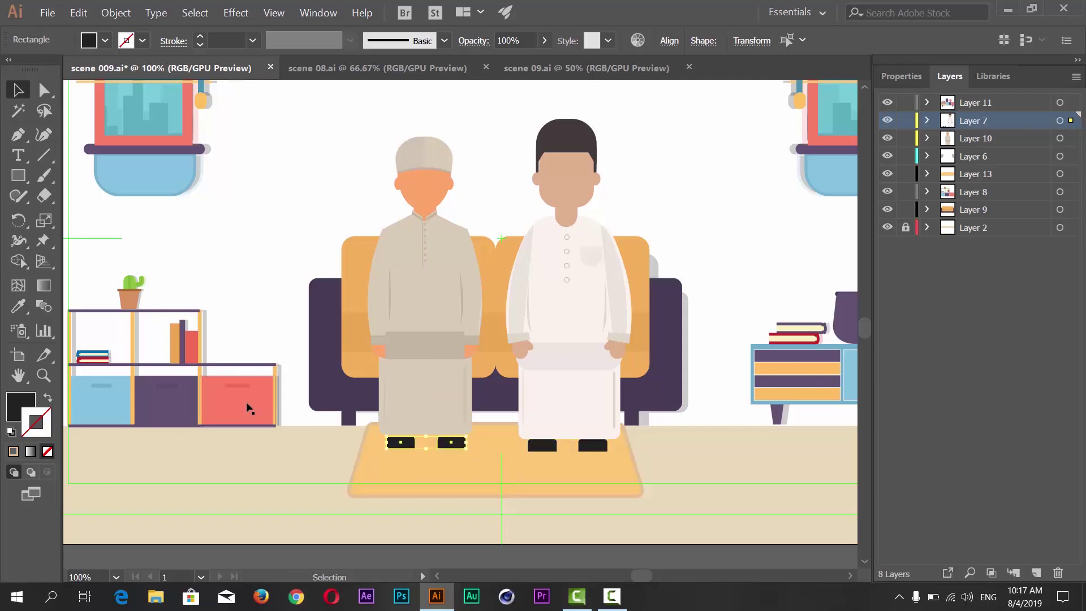
key("Up")
key("Up")
key("Up")
left_click(289, 471)
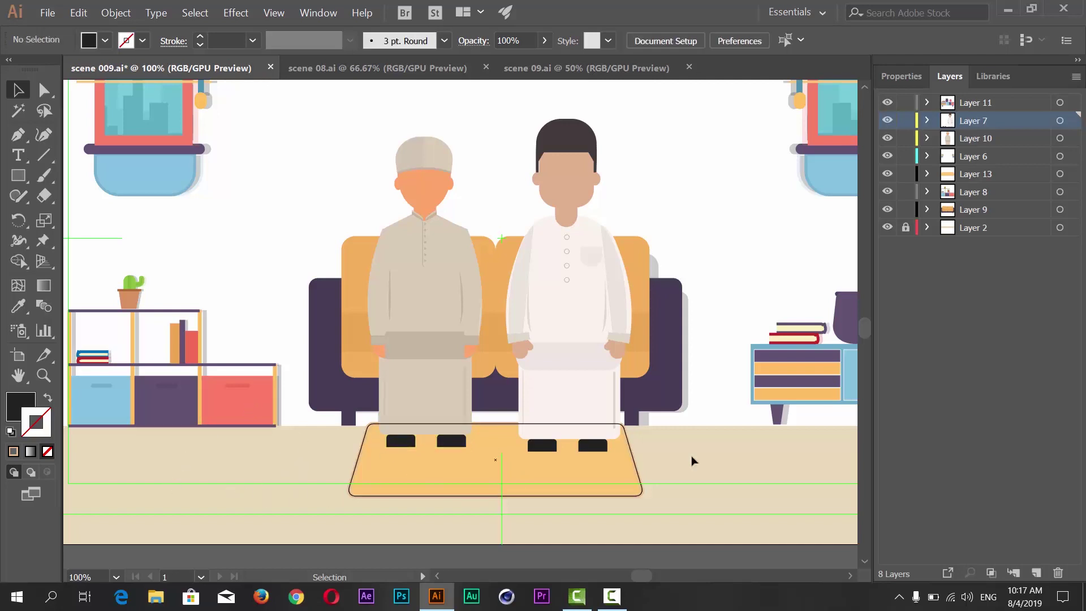
Widen the left figure's trouser panel to about 170.85 × 158.15 px, corners near 11.63 px.
left_click(418, 409)
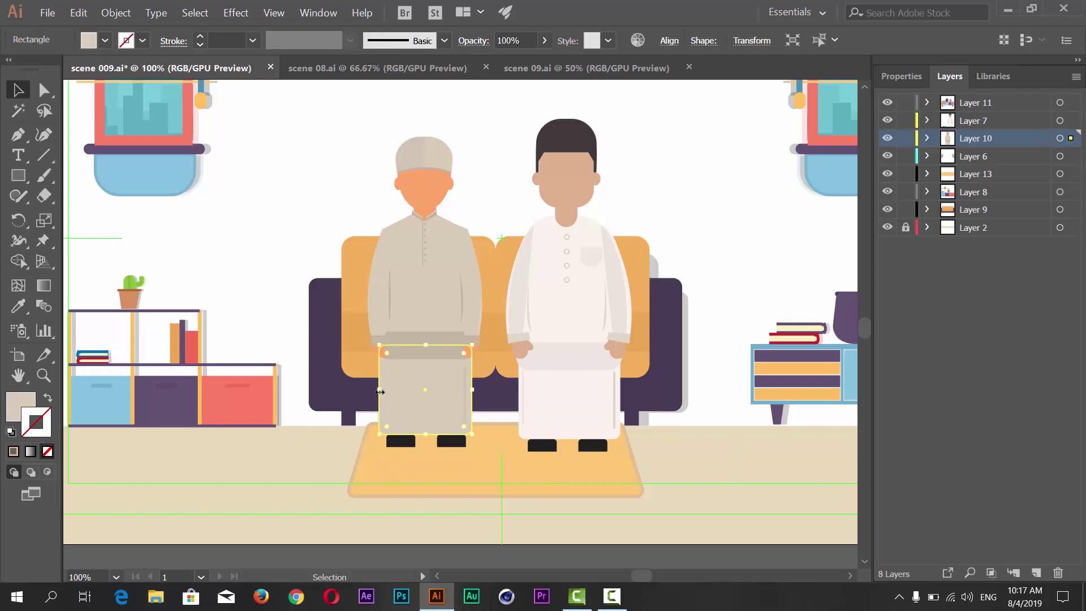
left_click_drag(376, 392, 375, 392)
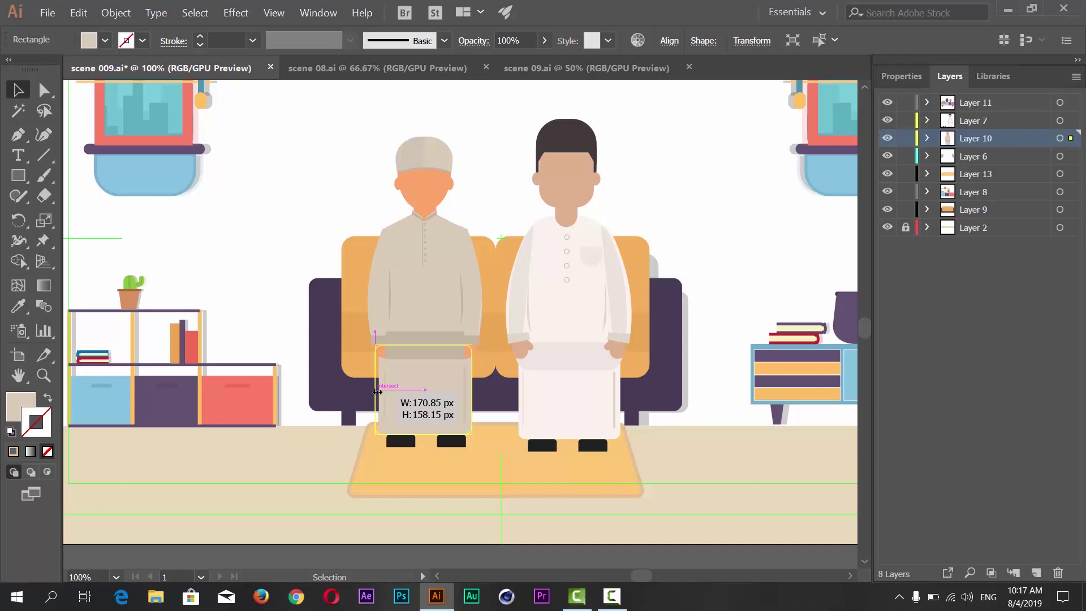
left_click_drag(377, 391, 378, 391)
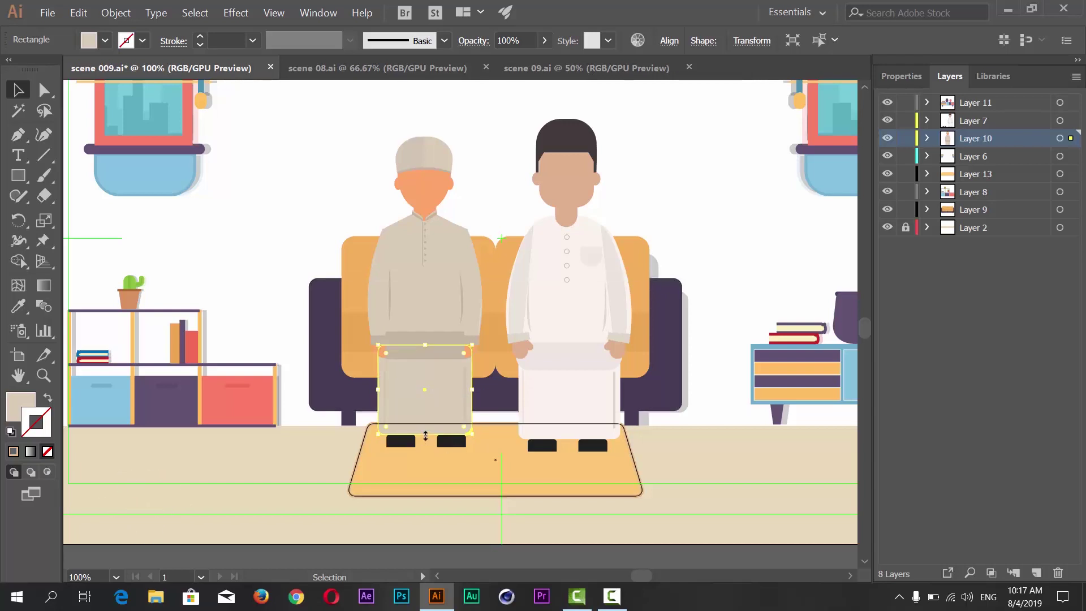
left_click_drag(466, 431, 466, 432)
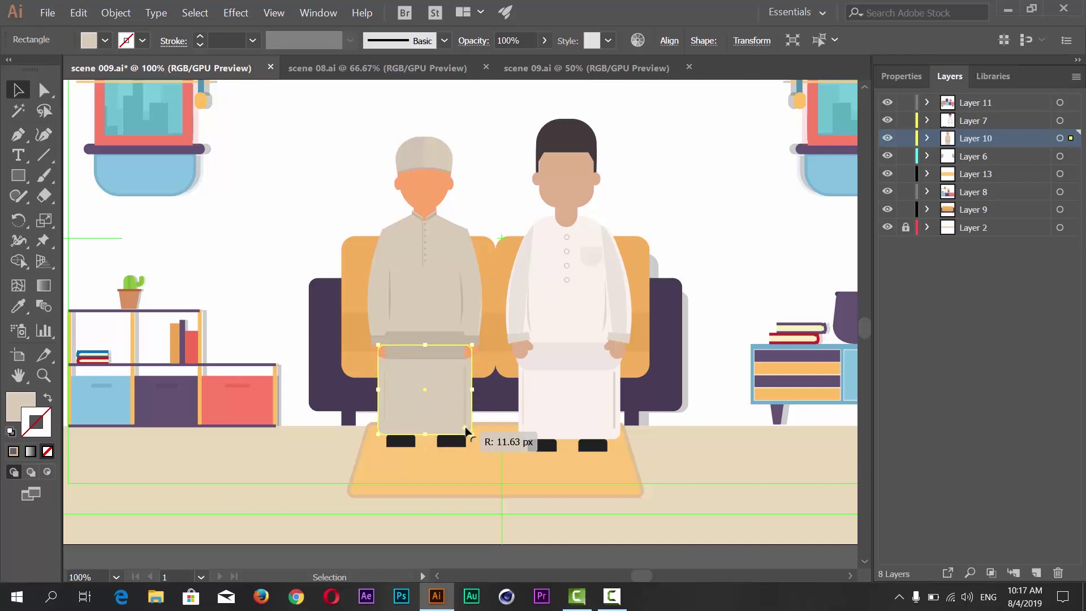
left_click(310, 473)
scroll(696, 439, "up", 1)
scroll(676, 438, "up", 2)
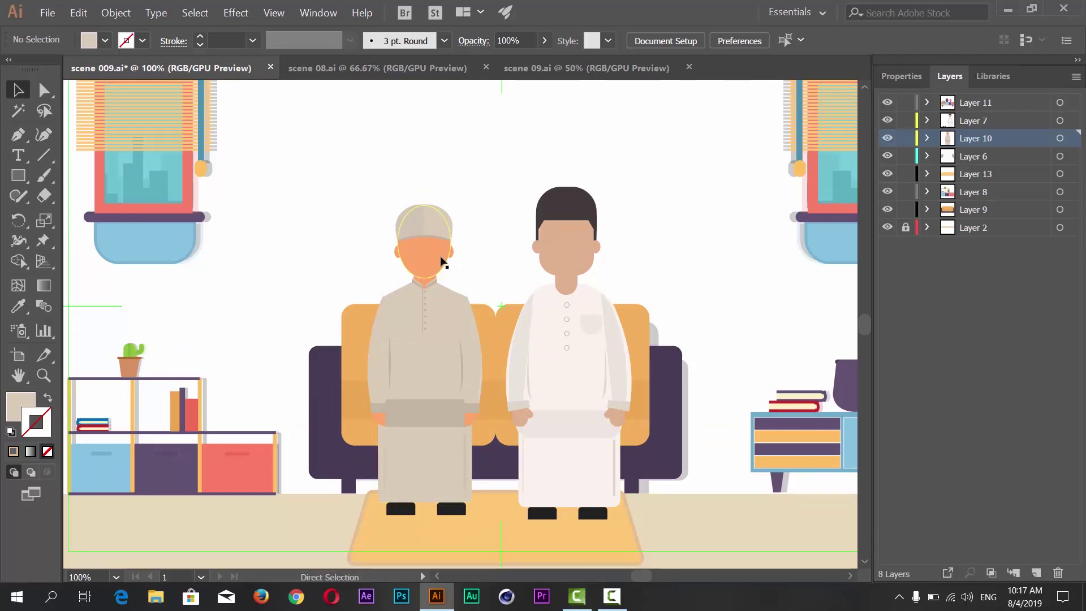
Zoom out, glance at reference scene 09.ai, and add Layer 14 above Layer 11.
key("ctrl+minus")
key("ctrl+r")
scroll(593, 415, "up", 2)
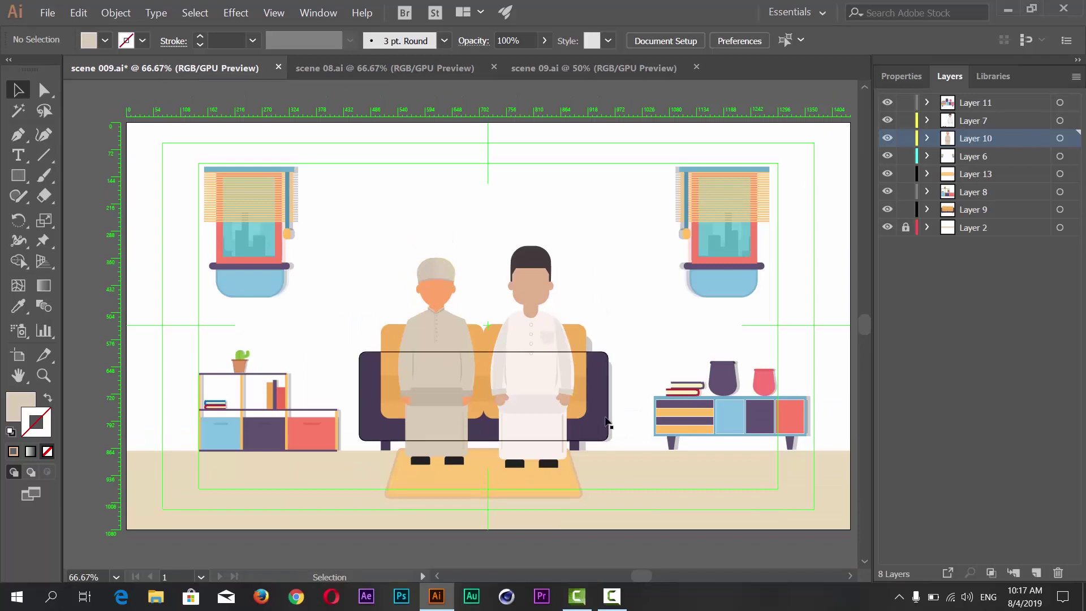
left_click(552, 68)
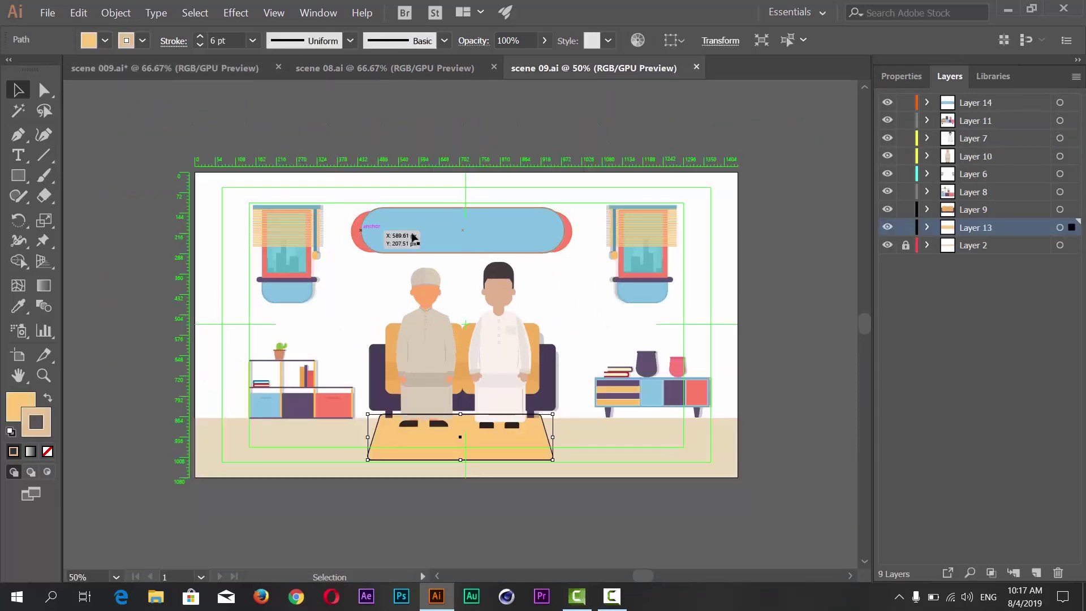
left_click(119, 68)
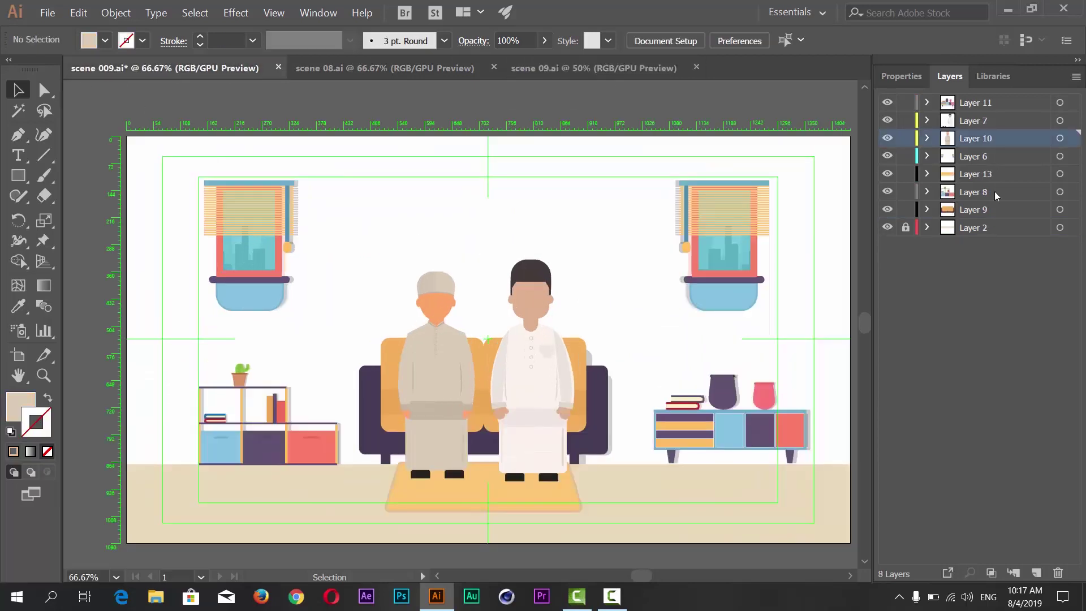
left_click(995, 103)
left_click(1036, 573)
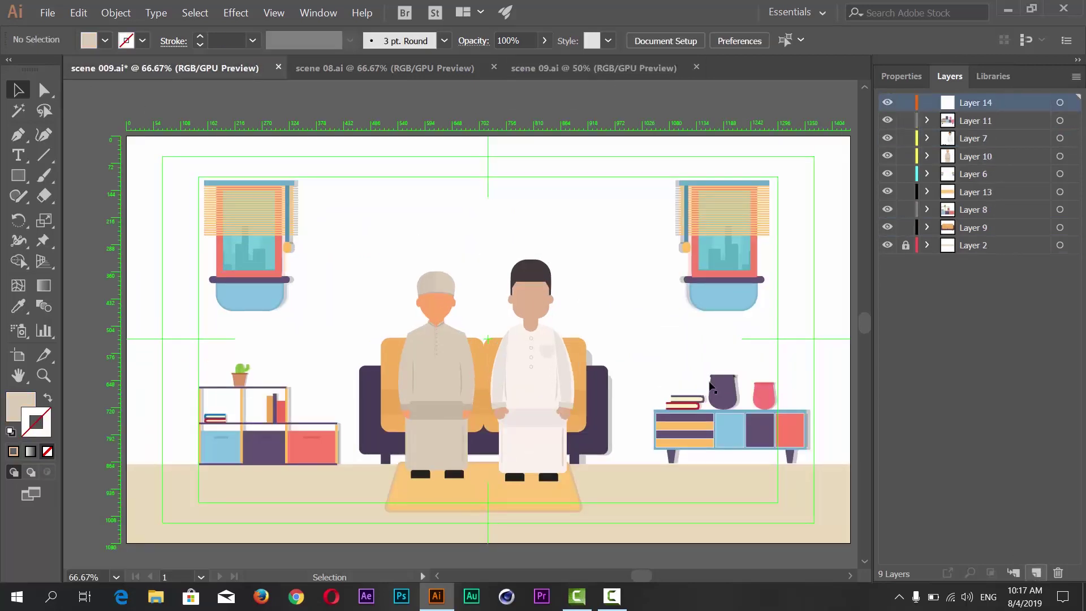
left_click(19, 175)
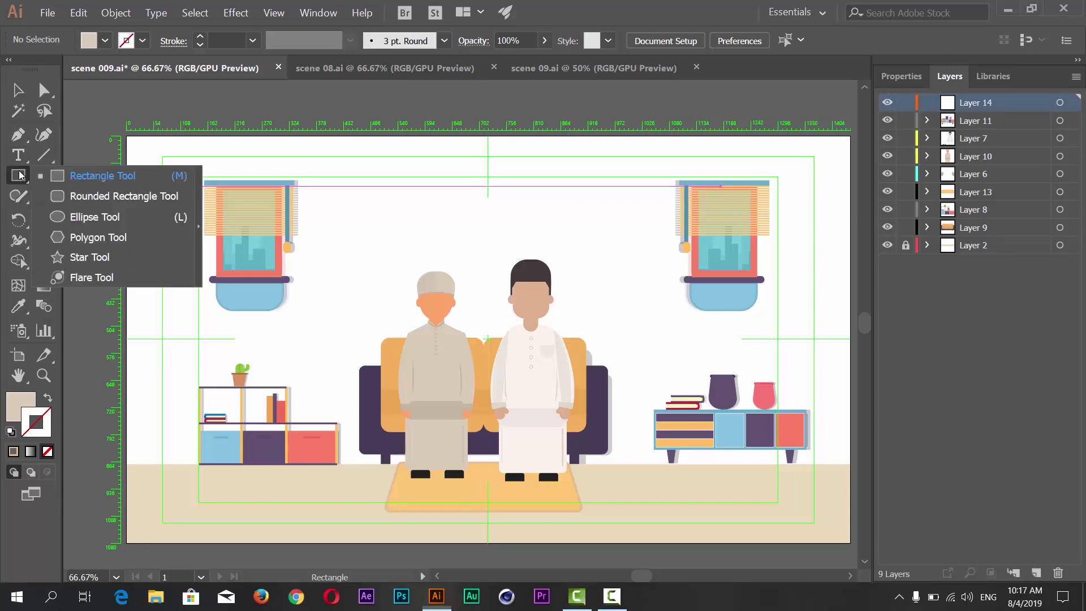
Draw a wide fully rounded rectangle above the figures and fill it with the drawer's red.
left_click_drag(19, 175, 85, 194)
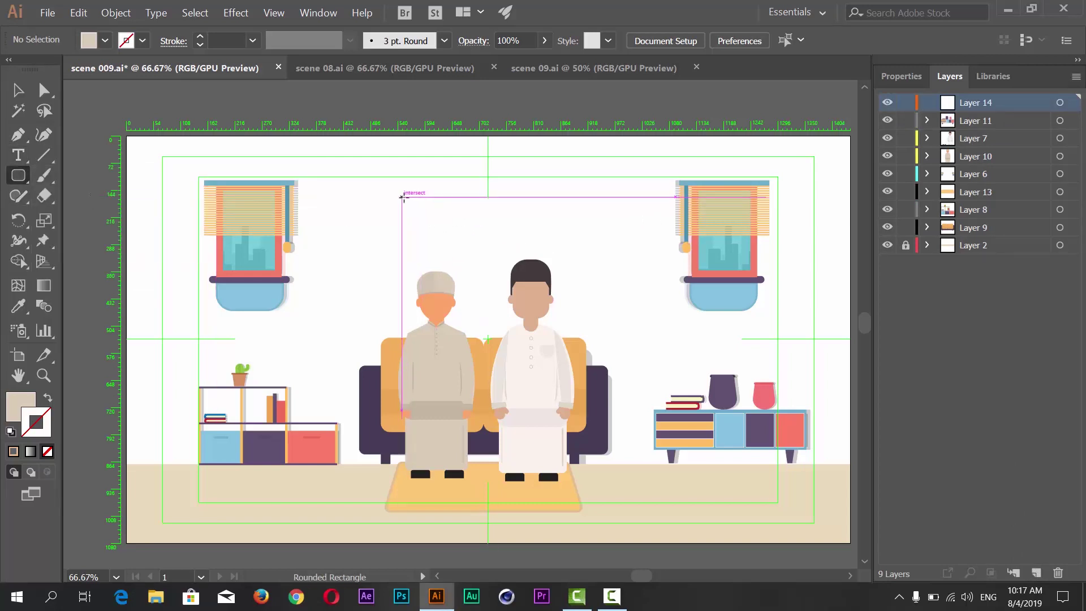
mouse_move(401, 197)
left_mouse_down()
mouse_move(609, 226)
mouse_move(585, 225)
mouse_move(600, 233)
left_mouse_up()
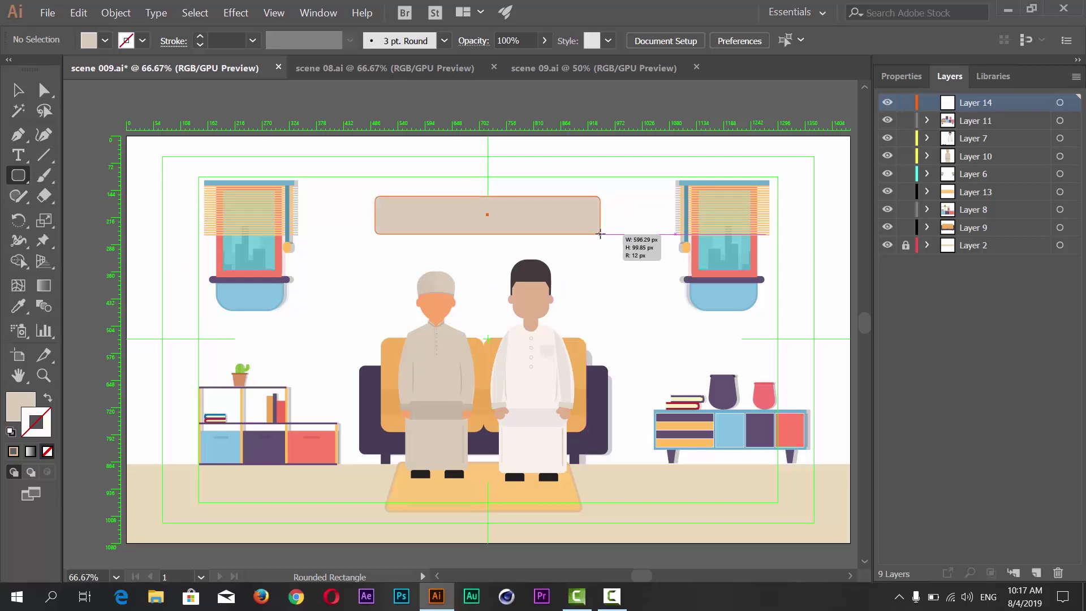
left_click_drag(592, 207, 500, 228)
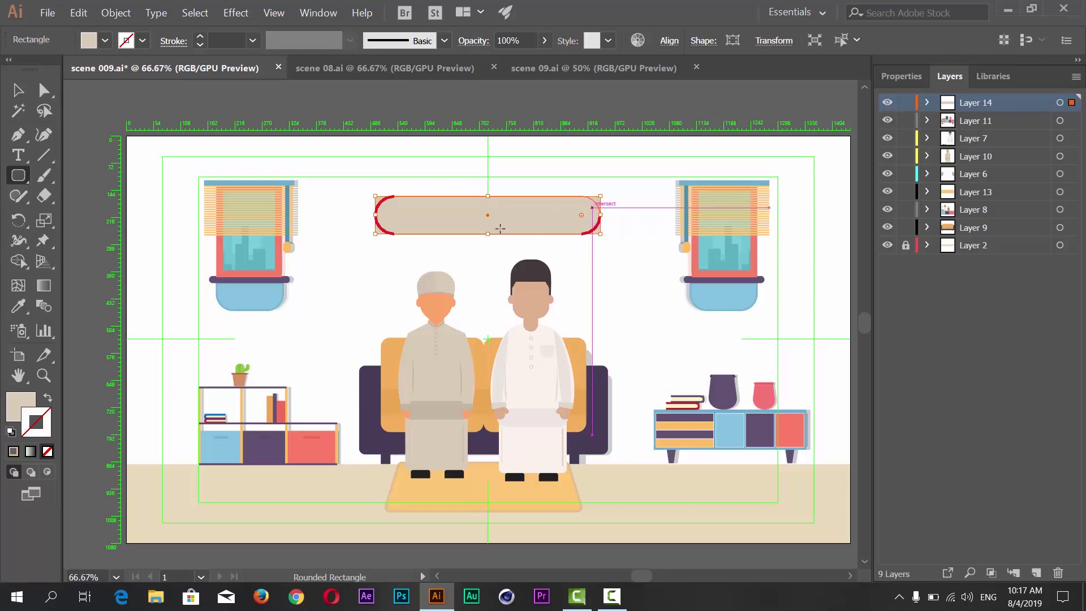
left_click(21, 310)
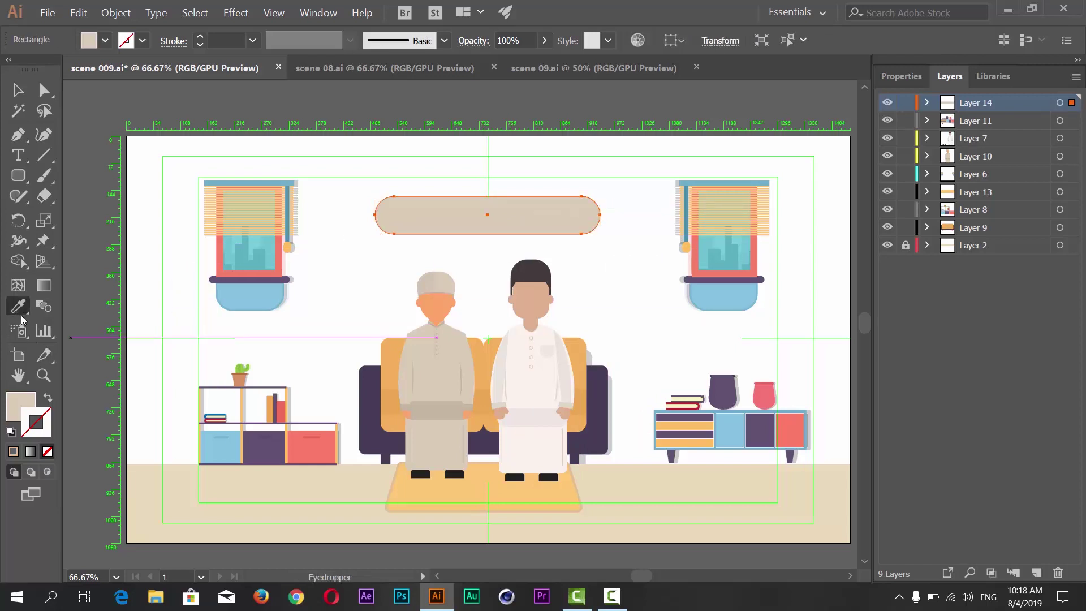
left_click(325, 449)
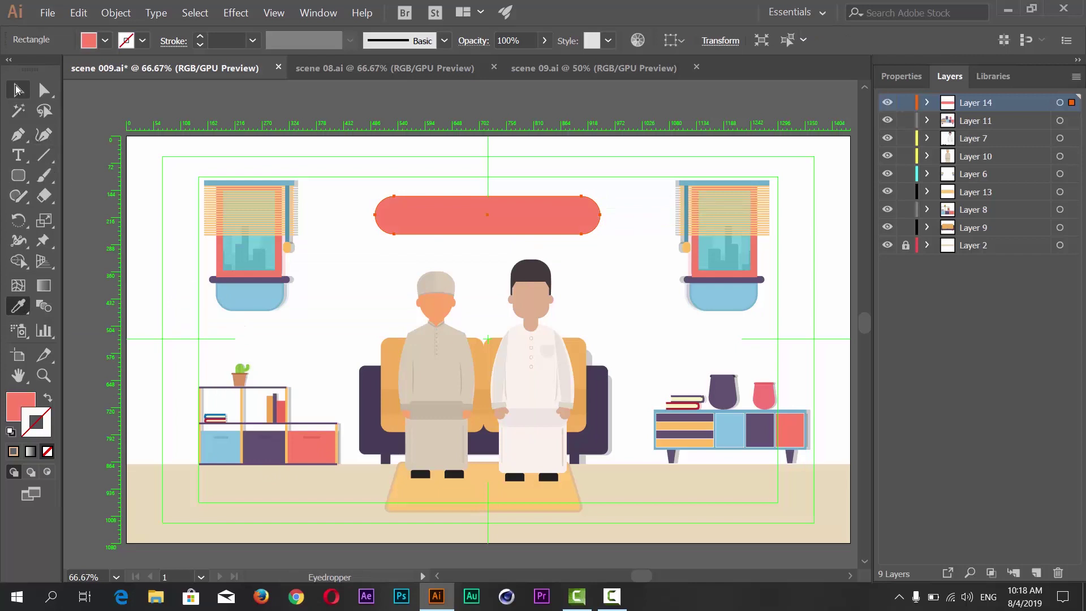
left_click(17, 89)
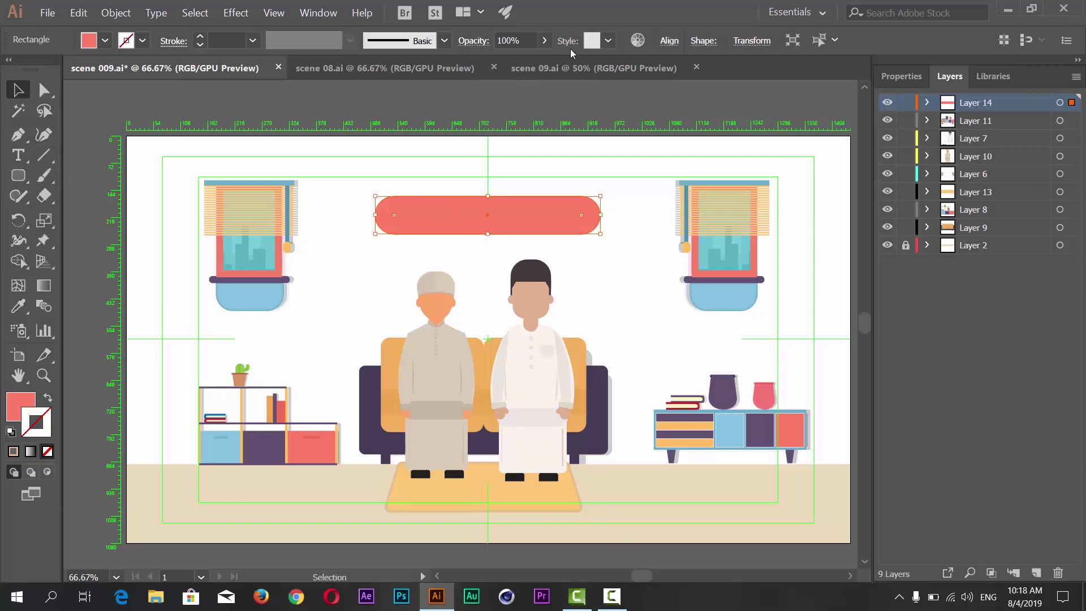
Compare with scene 09.ai, then adjust the pill's top edge, corner rounding and left edge.
left_click(573, 68)
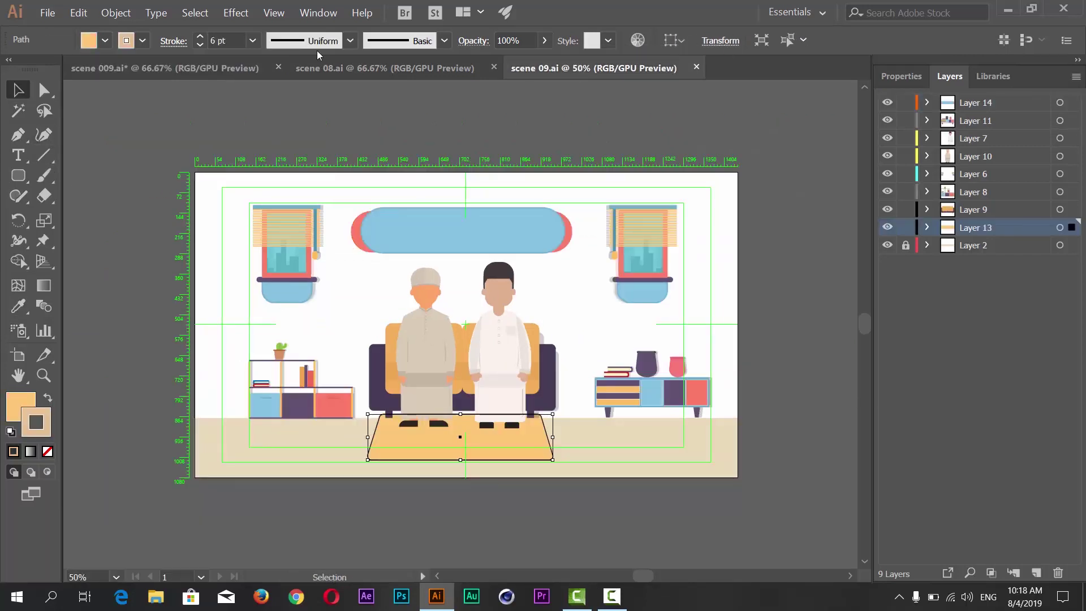
left_click(197, 68)
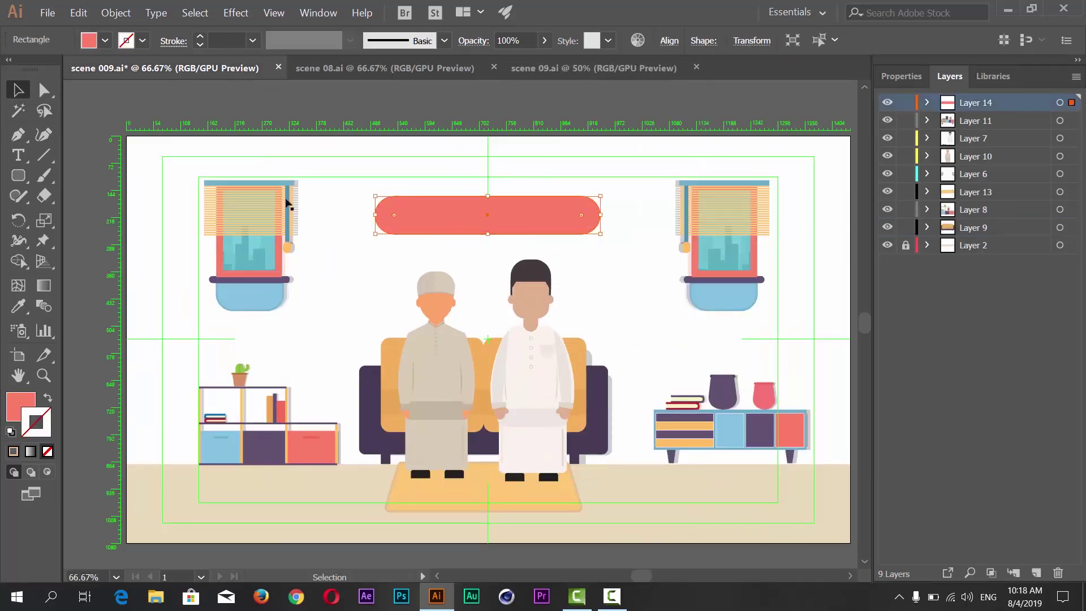
key("ctrl")
left_click_drag(490, 194, 490, 191)
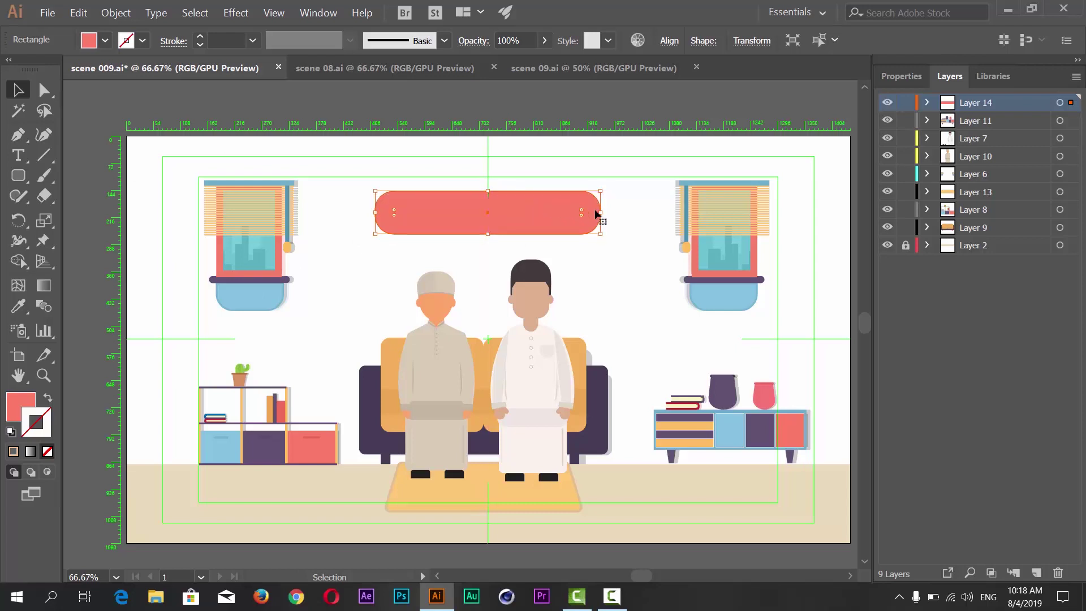
mouse_move(582, 213)
left_mouse_down()
mouse_move(555, 213)
mouse_move(591, 215)
left_mouse_up()
left_click_drag(377, 213, 388, 213)
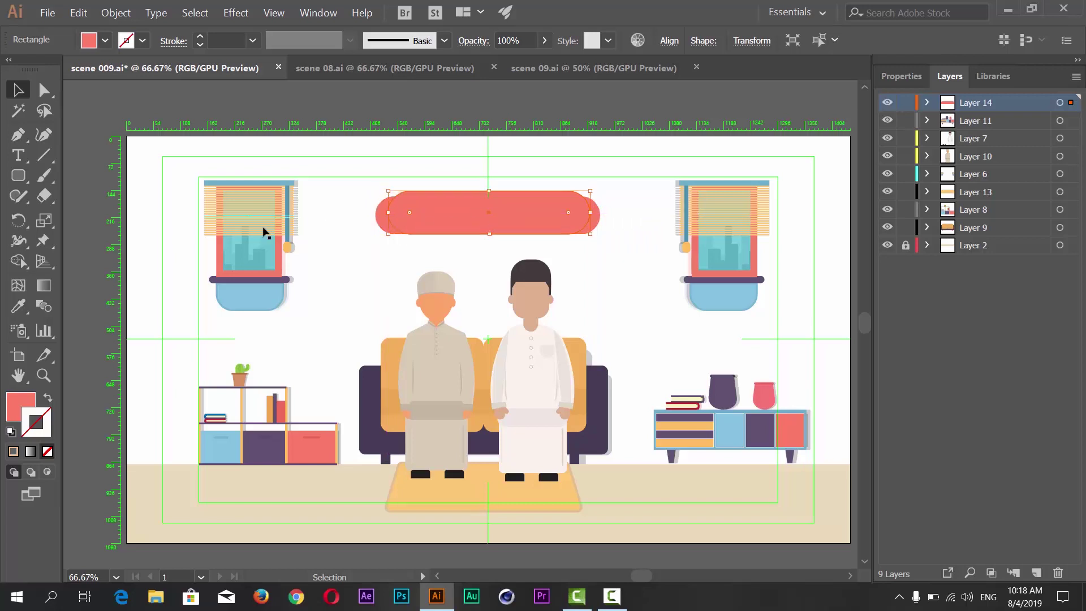
Recolour the top pill with the window sill's light blue and deselect to check it.
left_click(18, 306)
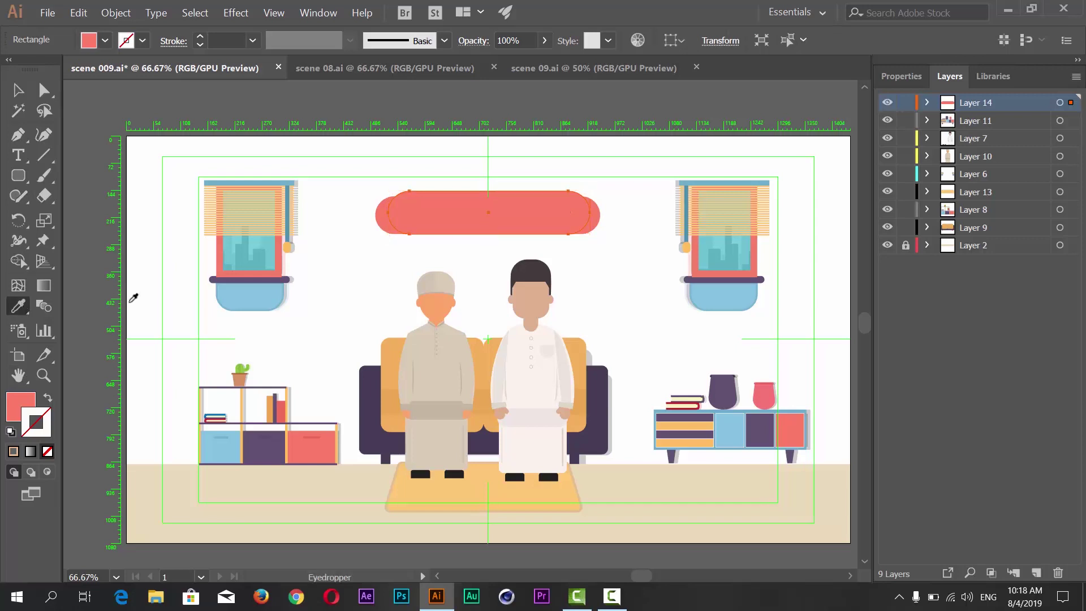
left_click(256, 300)
left_click(19, 91)
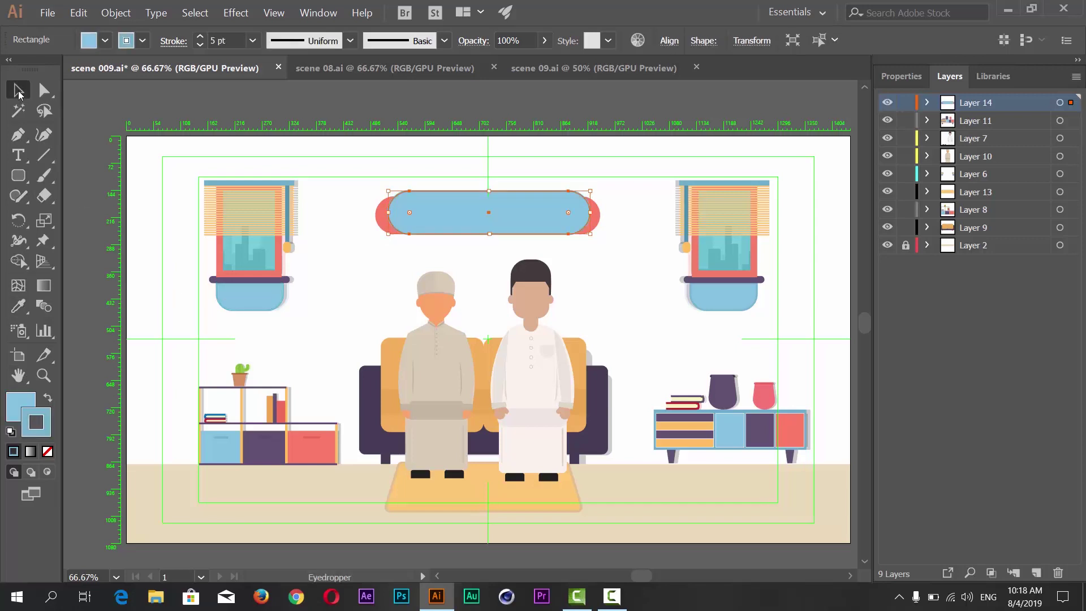
left_click(543, 70)
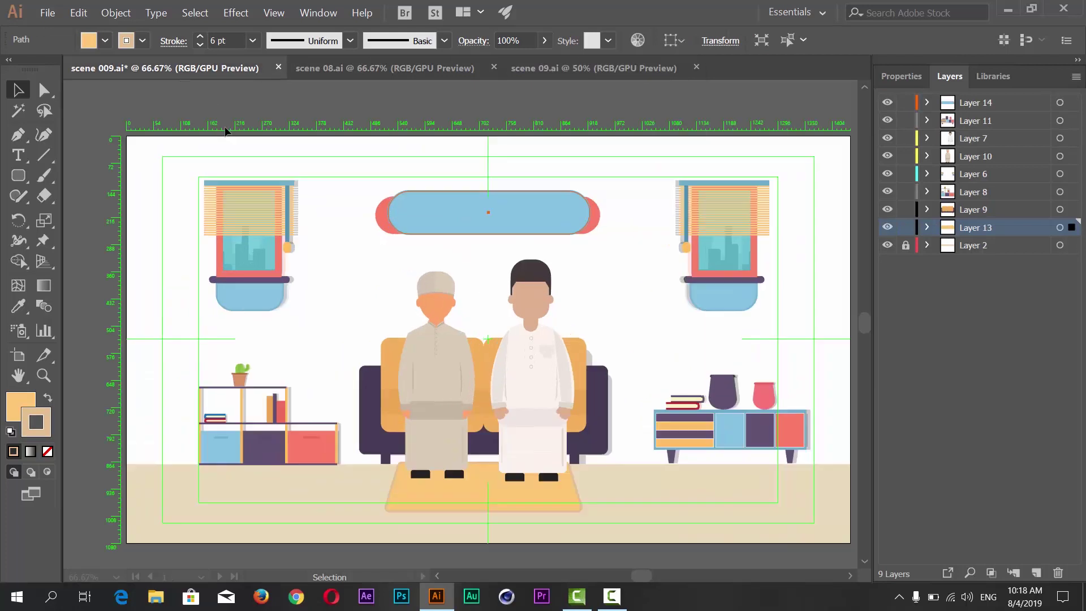
left_click(380, 212)
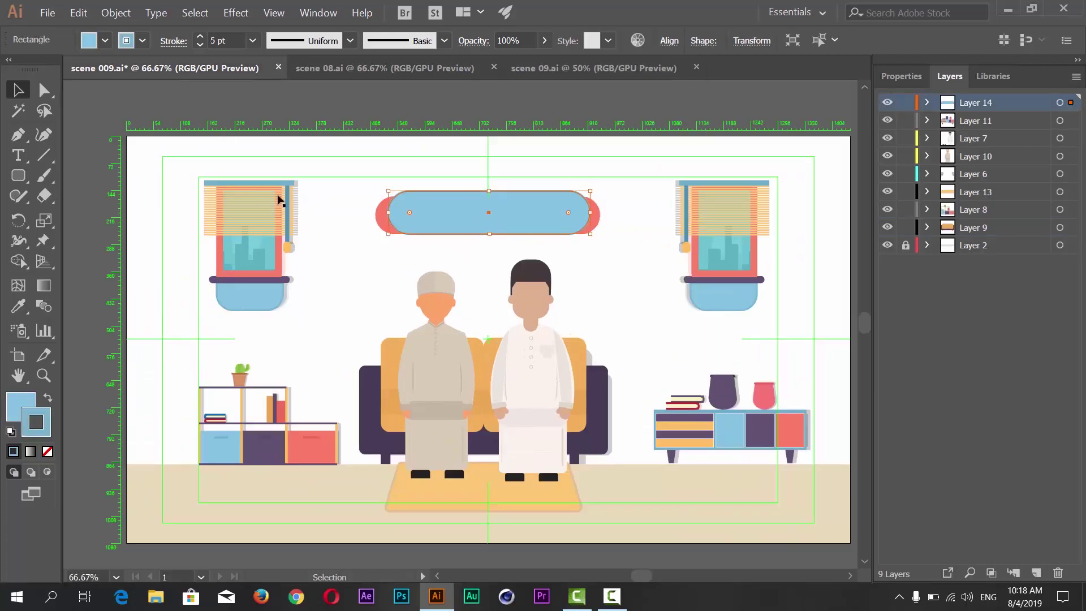
left_click(322, 190)
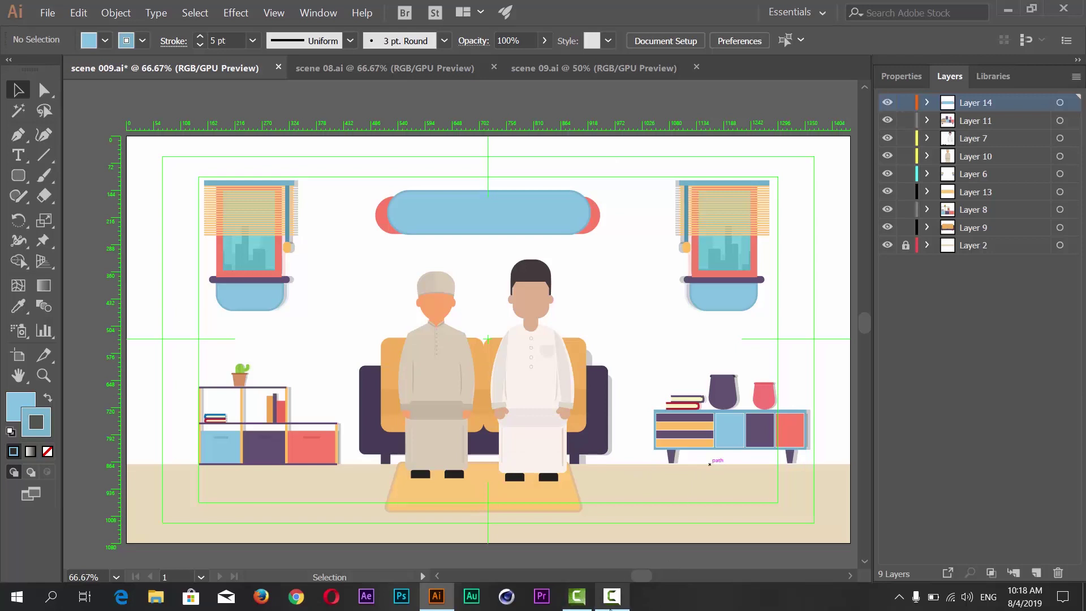
Open the YouTube.MP4 reference video from the taskbar.
left_click(614, 600)
left_click(618, 606)
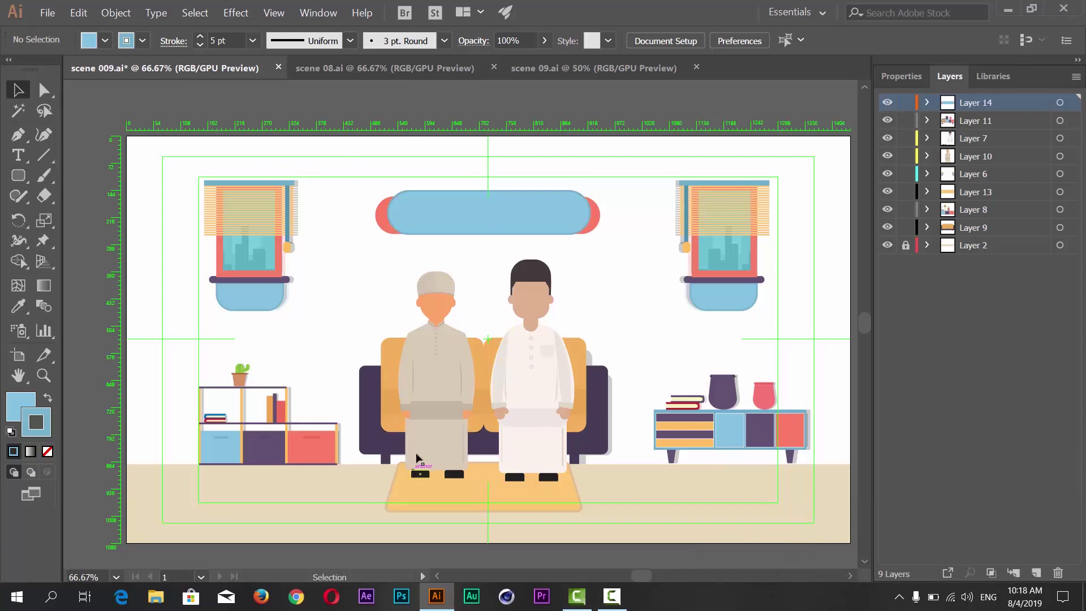
left_click(612, 596)
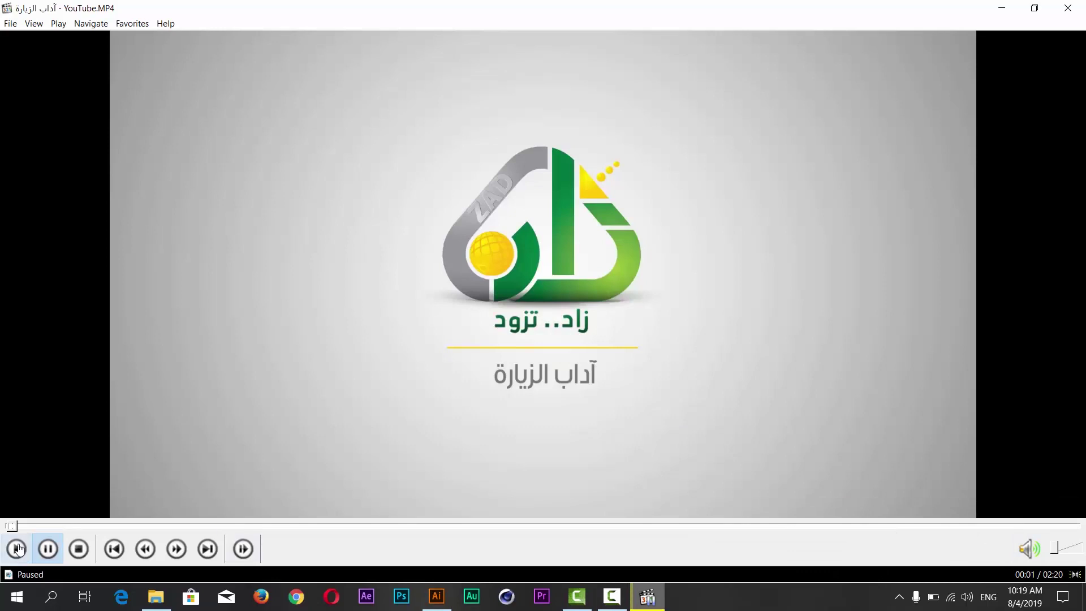
Play the reference video and skip ahead to about 01:14, the sofa scene.
left_click(17, 548)
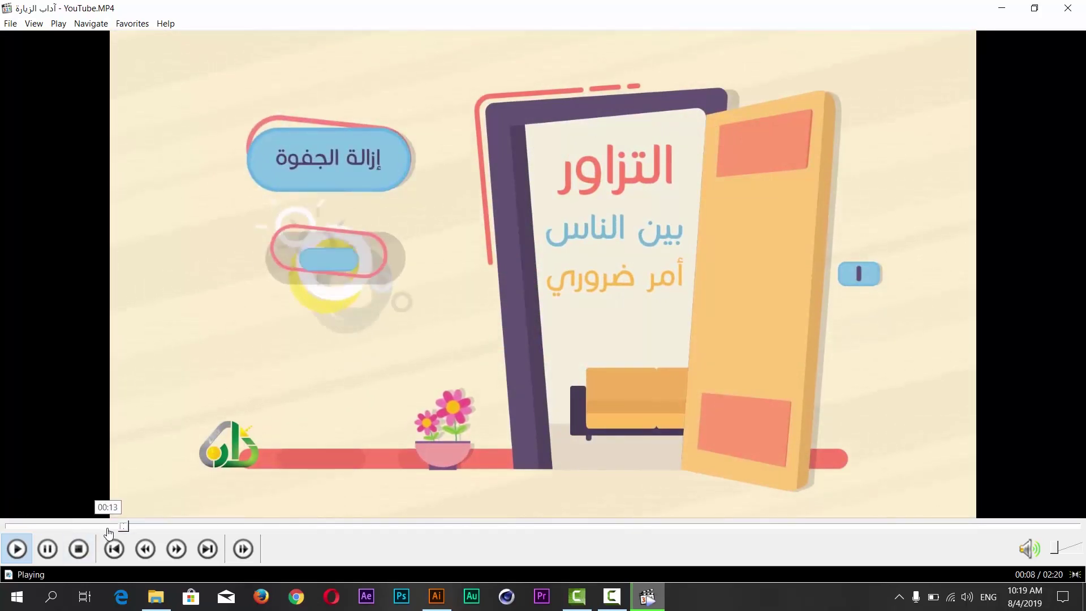
left_click(128, 525)
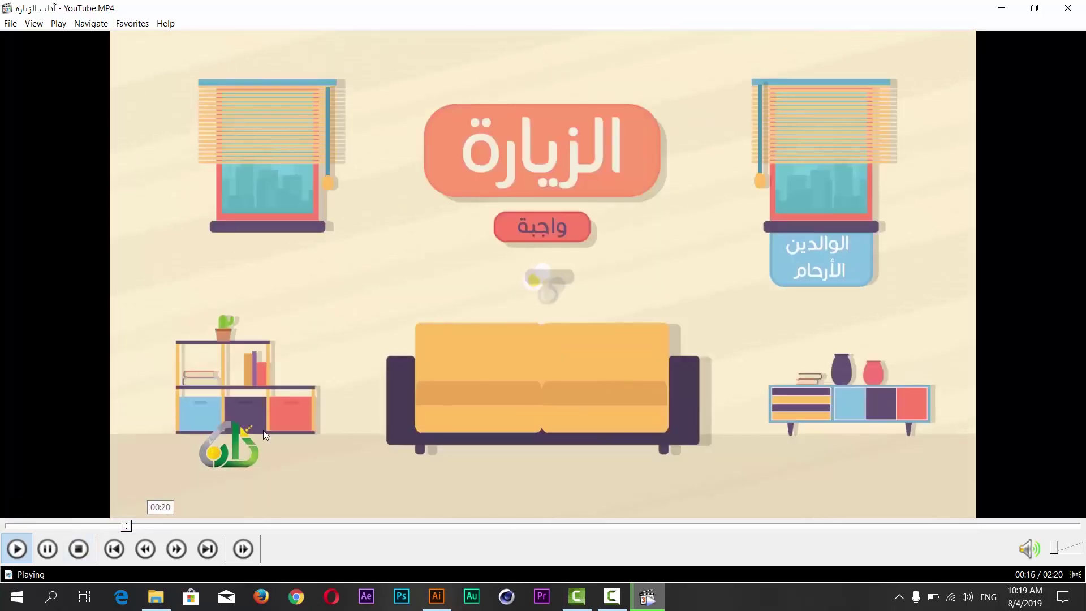
left_click(202, 526)
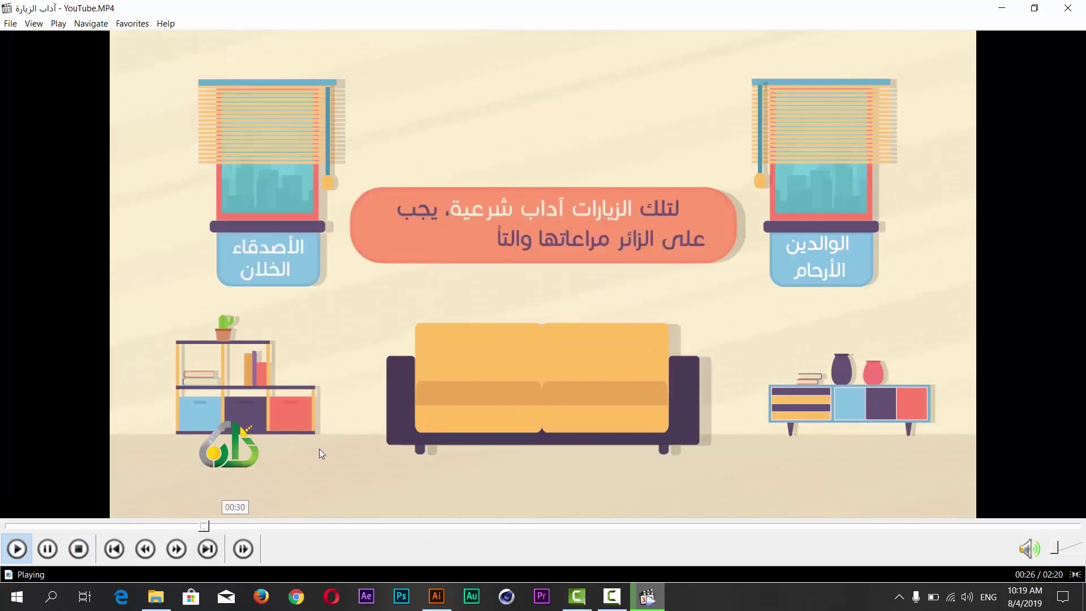
left_click(256, 526)
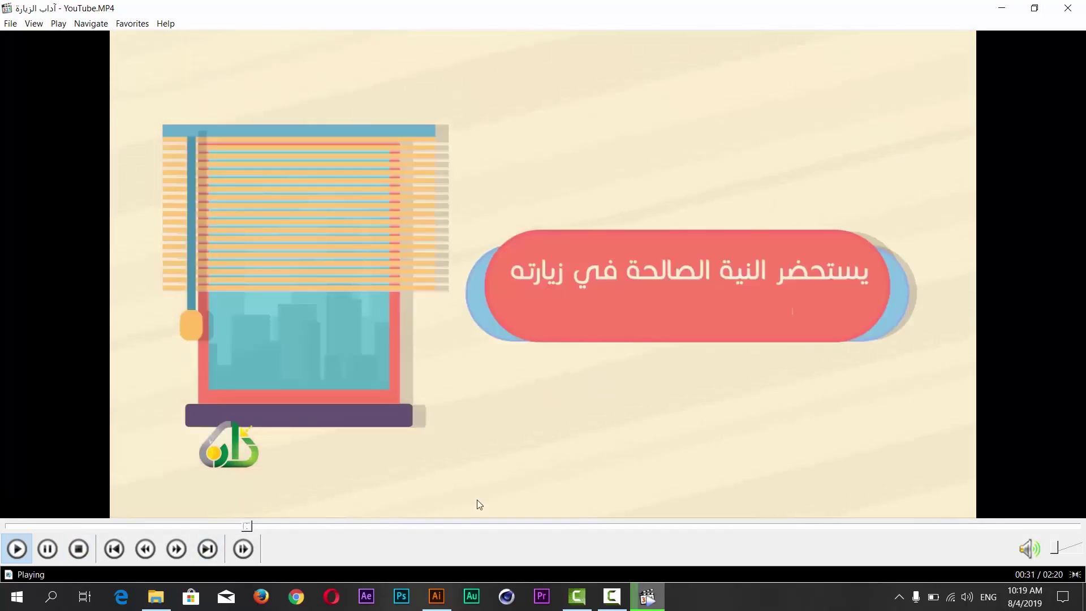
left_click(277, 526)
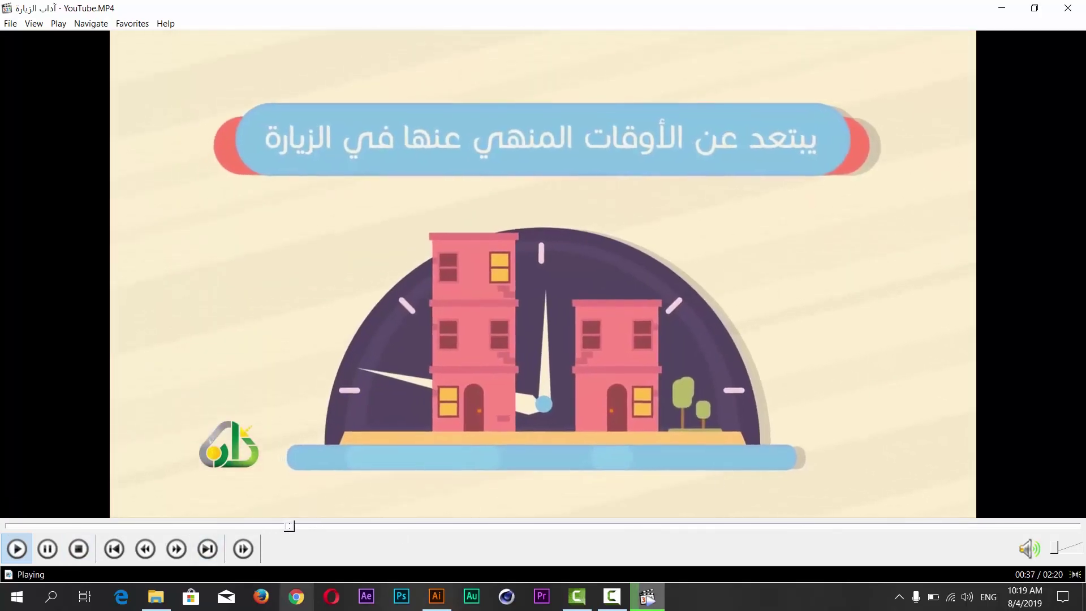
left_click(325, 528)
left_click(325, 527)
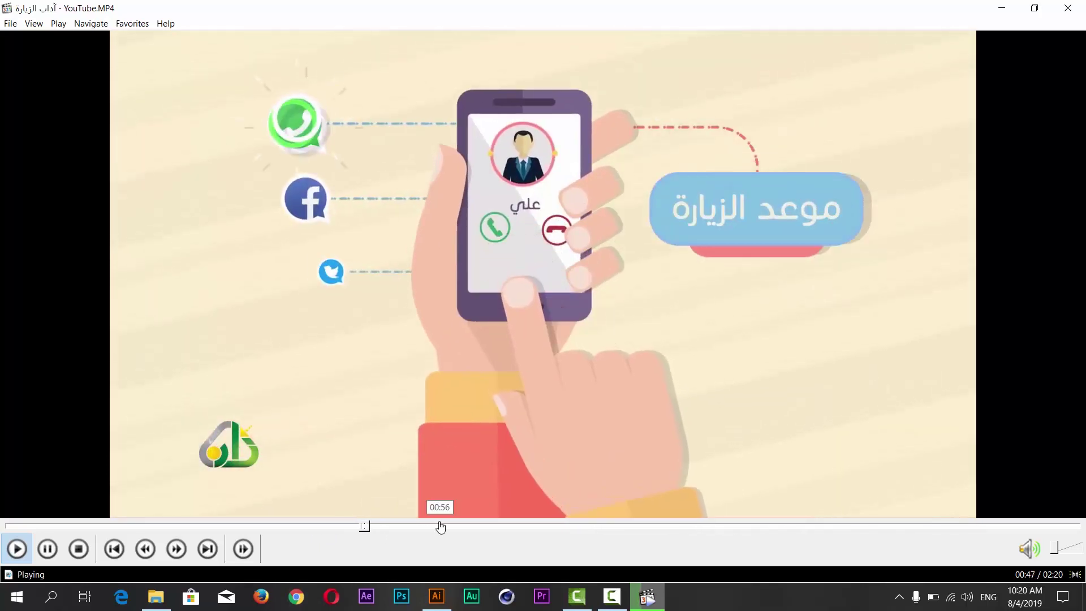
left_click(440, 526)
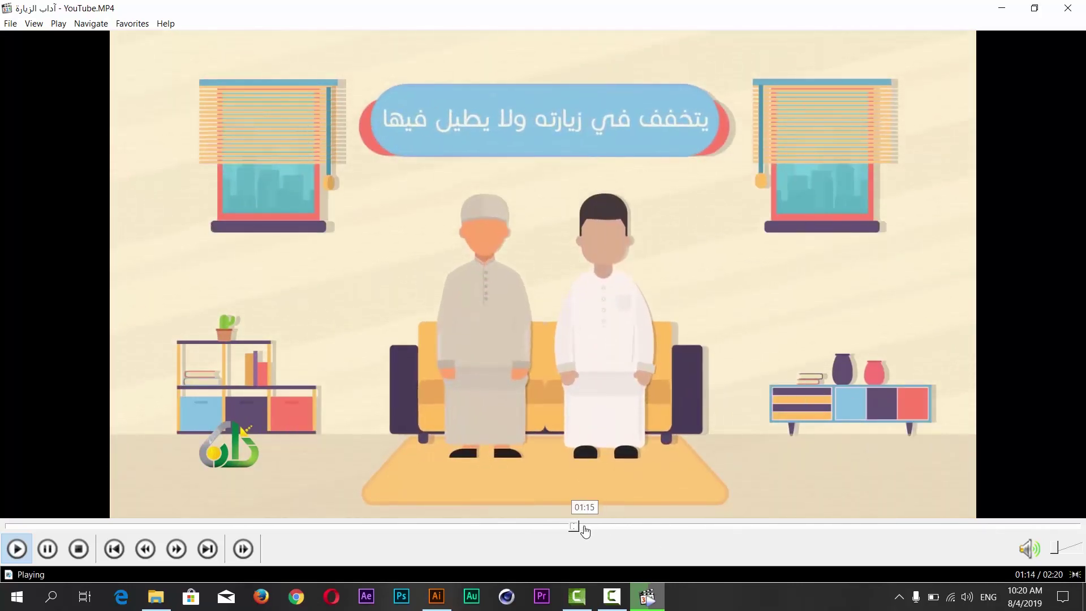
Pause the video at 01:44 on the quote scene and minimize the player.
left_click(521, 526)
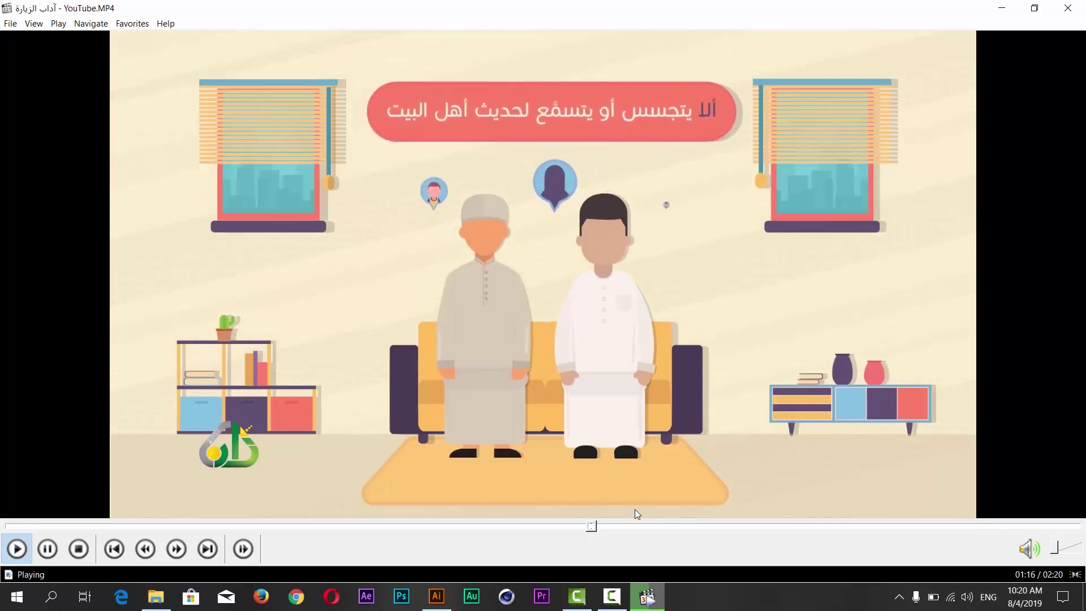
left_click(545, 345)
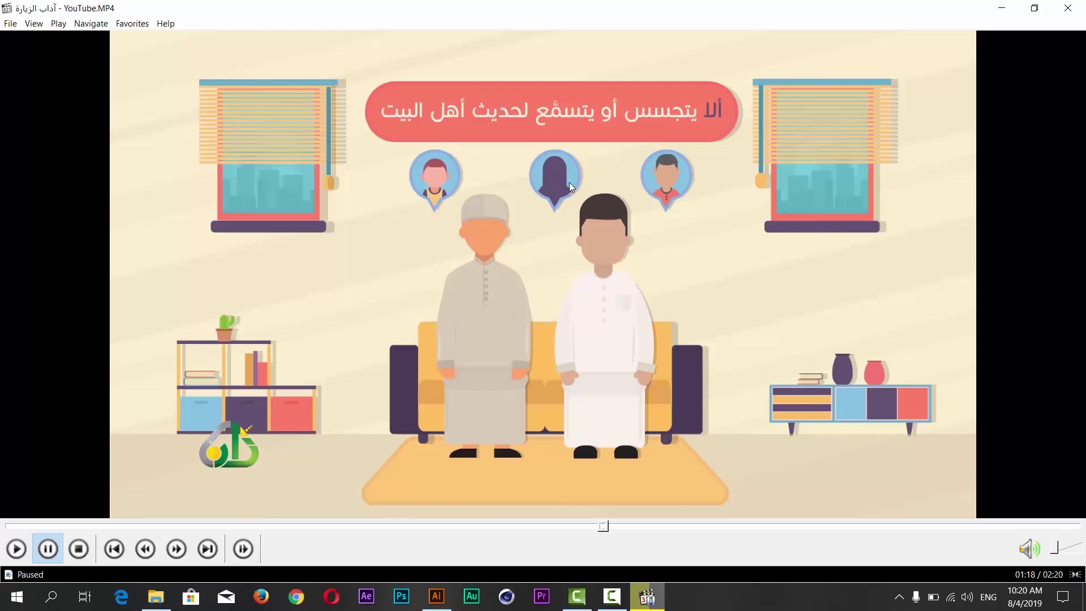
key("space")
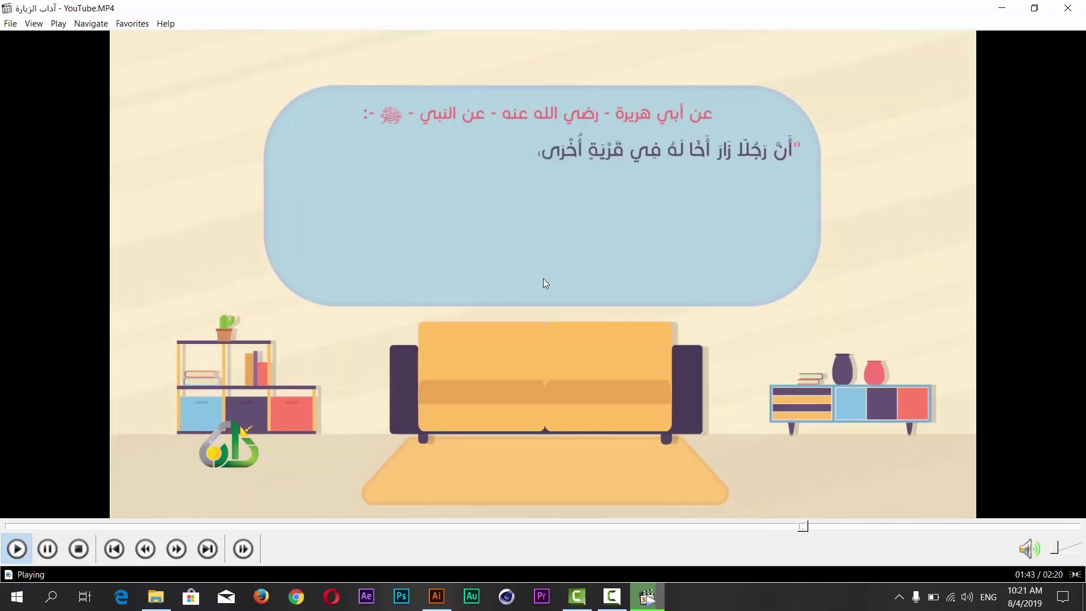
key("space")
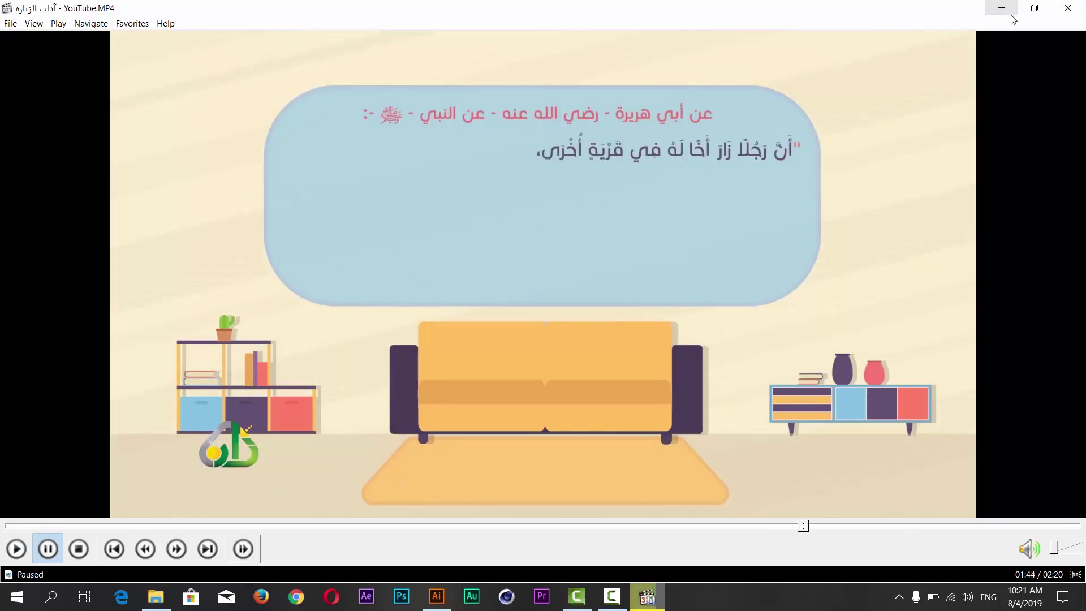
left_click(1001, 8)
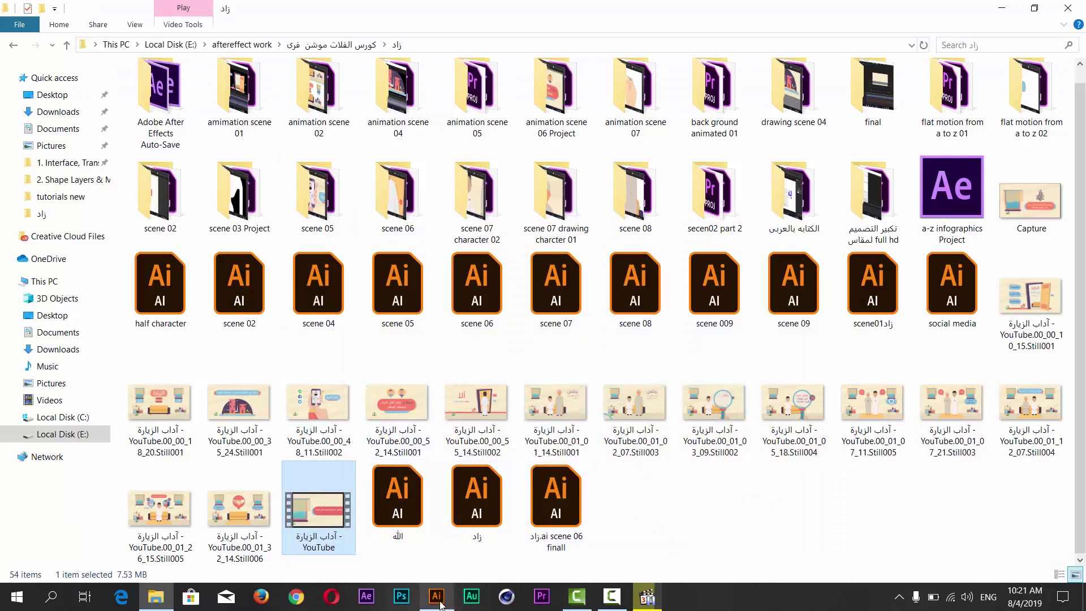
Bring scene 009.ai back into view from the taskbar.
left_click(436, 596)
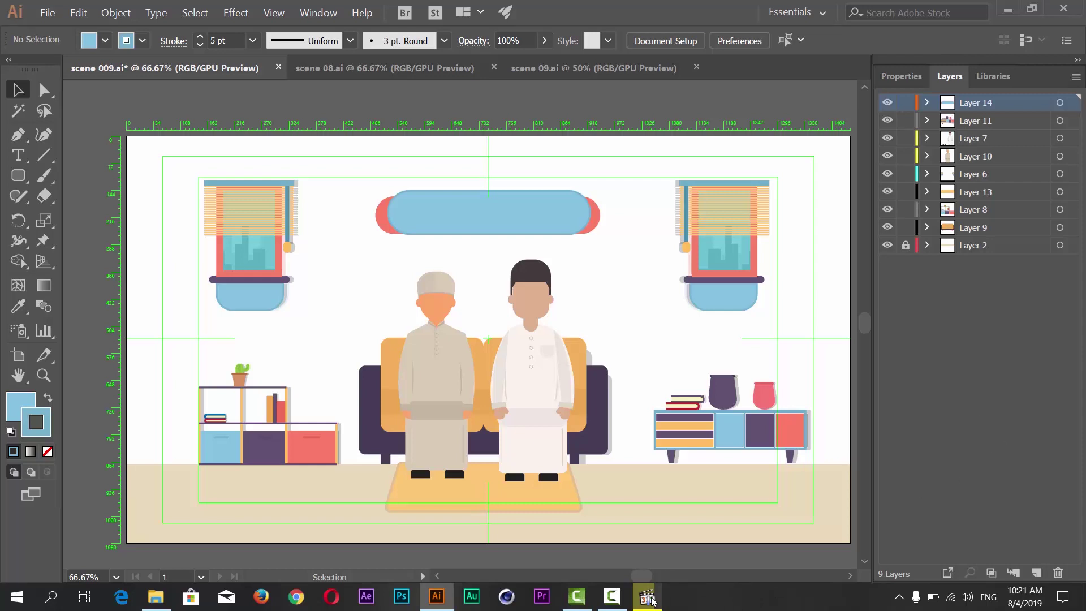
left_click(620, 601)
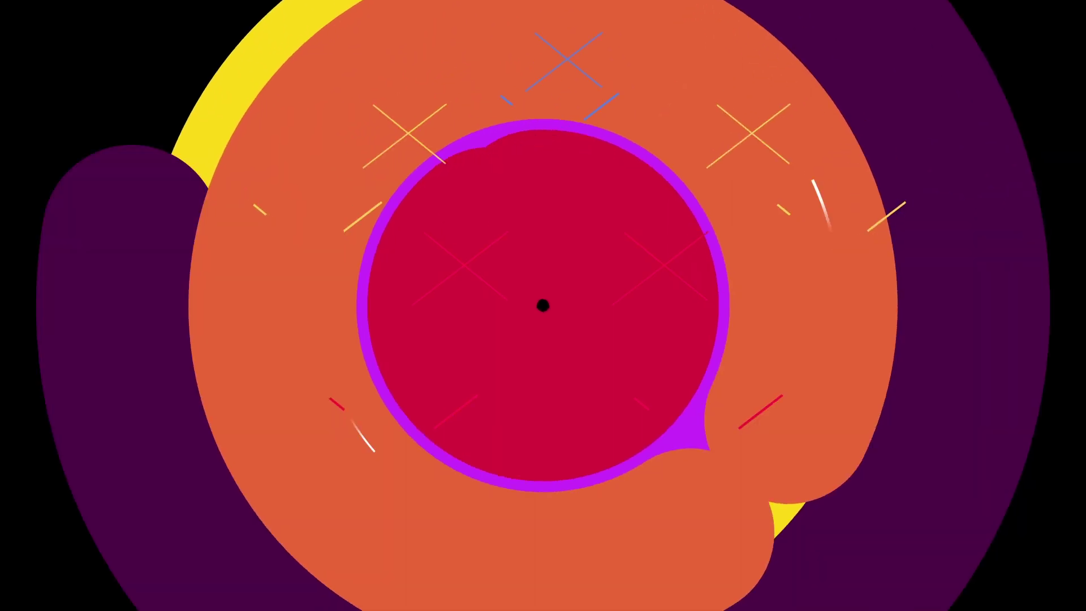